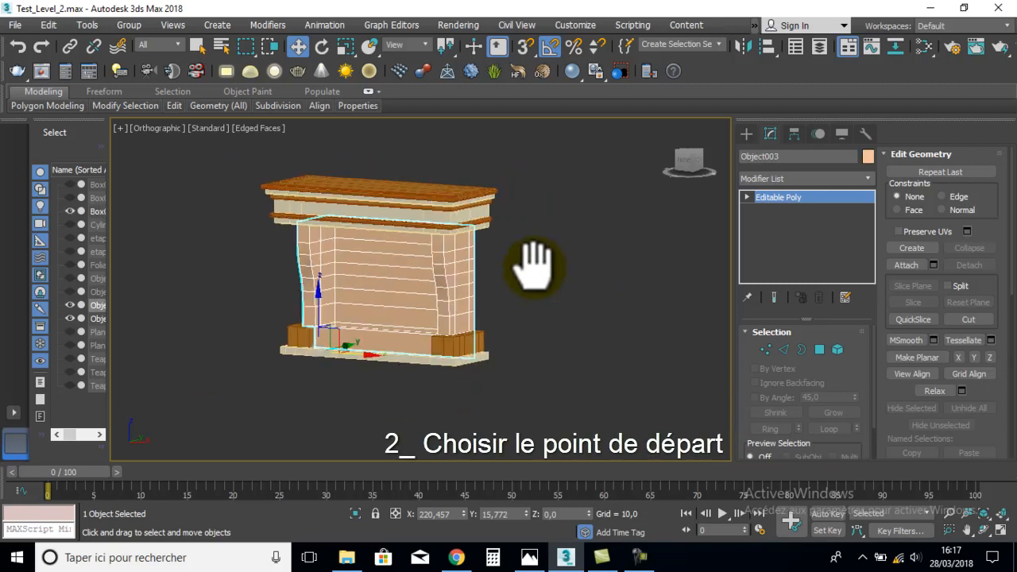
Create a box beside the fireplace, about 40.6 long, 10.5 wide and 135.2 high.
middle_click_drag(586, 302, 509, 297)
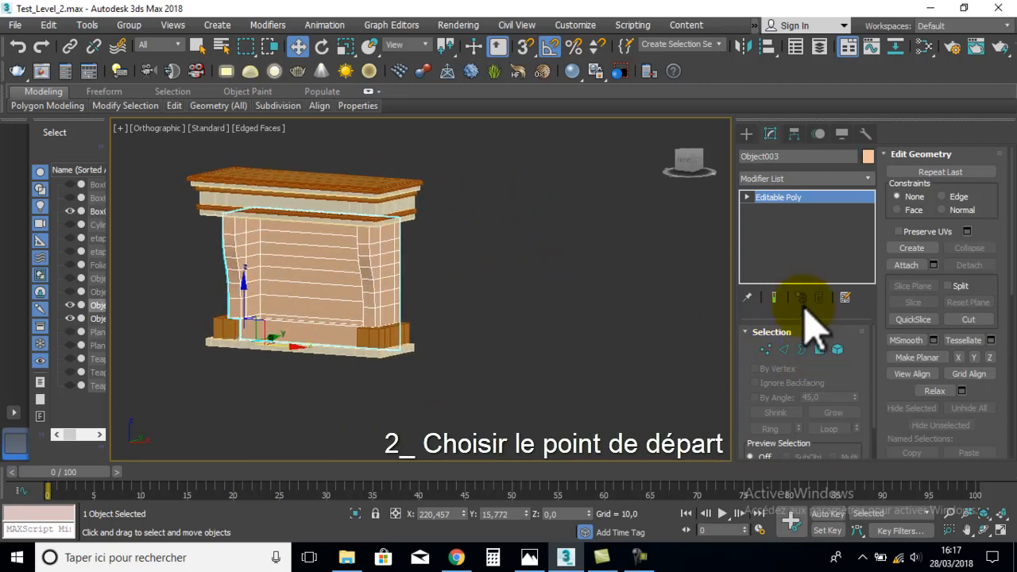
left_click(745, 133)
left_click(785, 226)
scroll(501, 234, "down", 2)
middle_click_drag(504, 234, 489, 292)
scroll(489, 235, "down", 2)
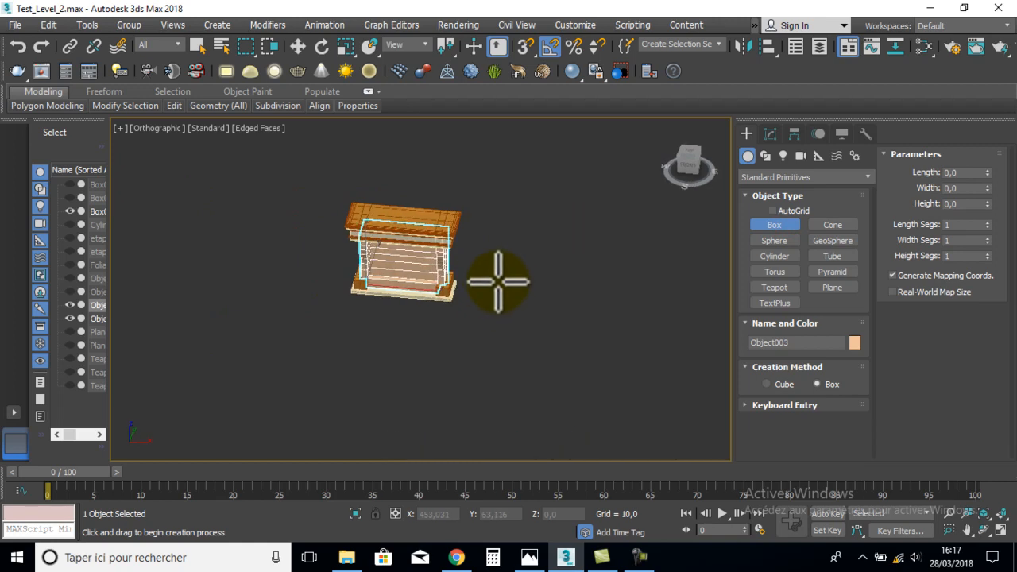
left_click_drag(494, 288, 498, 292)
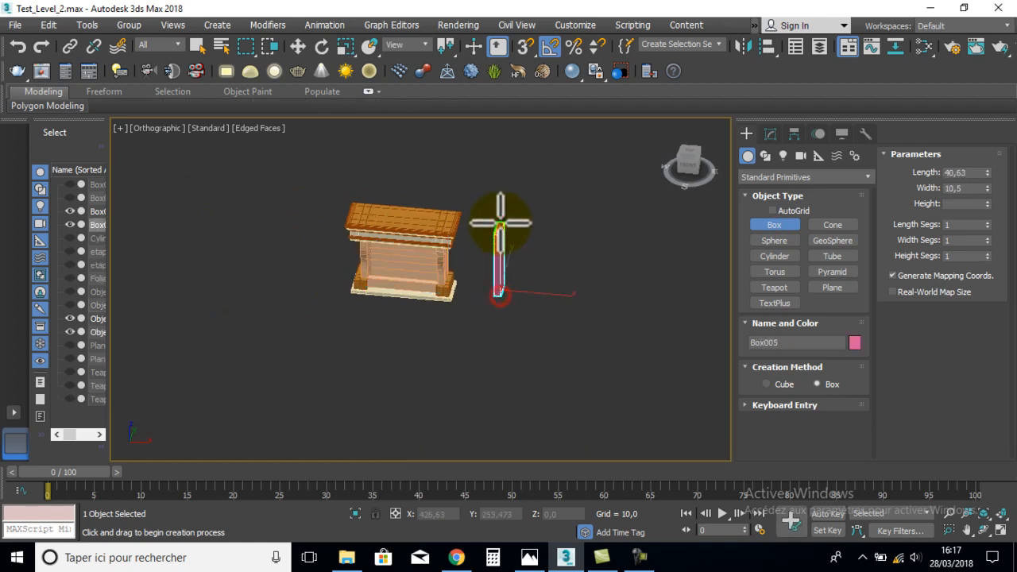
Move the new box in the Right view until its back face lines up with the fireplace's back.
mouse_move(689, 169)
left_mouse_down()
mouse_move(585, 215)
mouse_move(681, 181)
left_mouse_up()
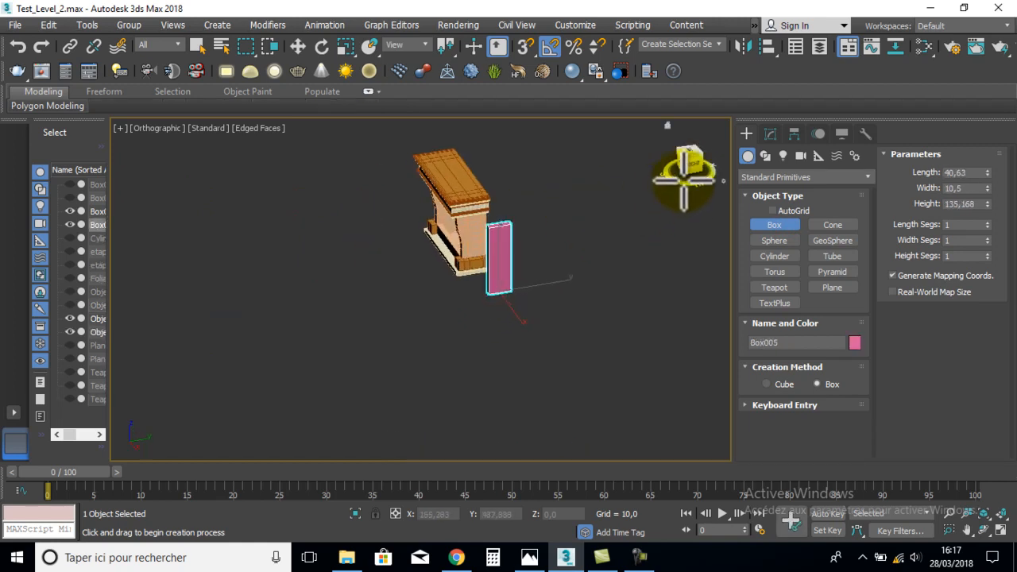
left_click(690, 168)
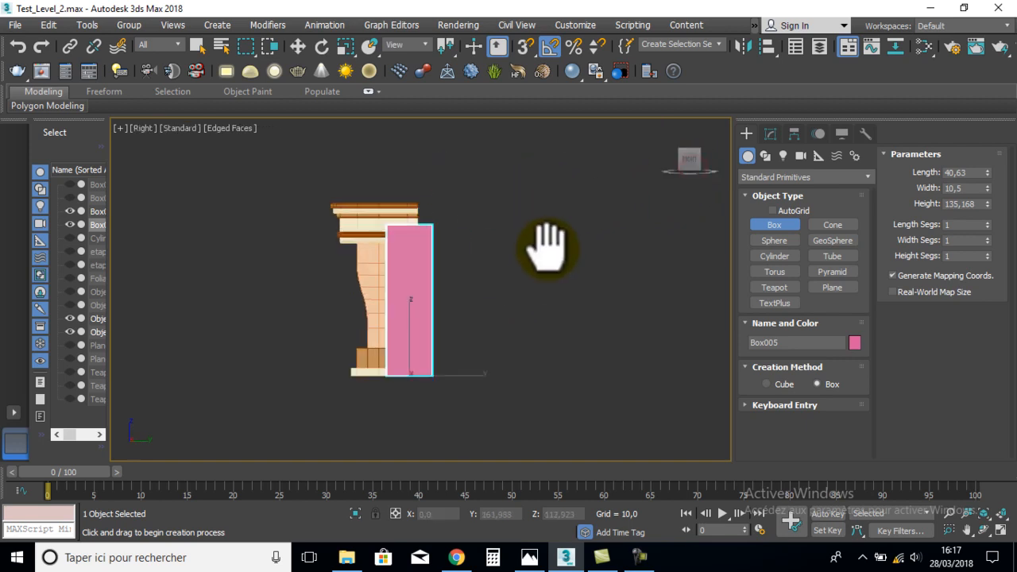
key("w")
left_click_drag(453, 379, 438, 376)
middle_click_drag(441, 375, 477, 350)
scroll(472, 357, "up", 3)
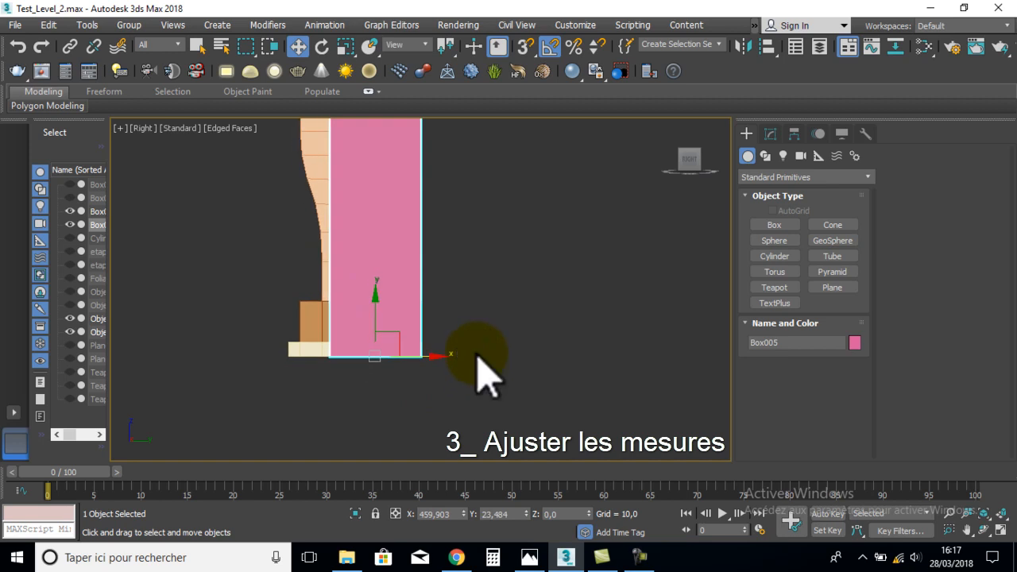
left_click_drag(439, 360, 437, 354)
Convert the box to an Editable Poly and move its front edges forward to meet the column's lower front.
scroll(438, 355, "down", 3)
middle_click_drag(438, 351, 416, 290)
right_click(467, 266)
mouse_move(577, 420)
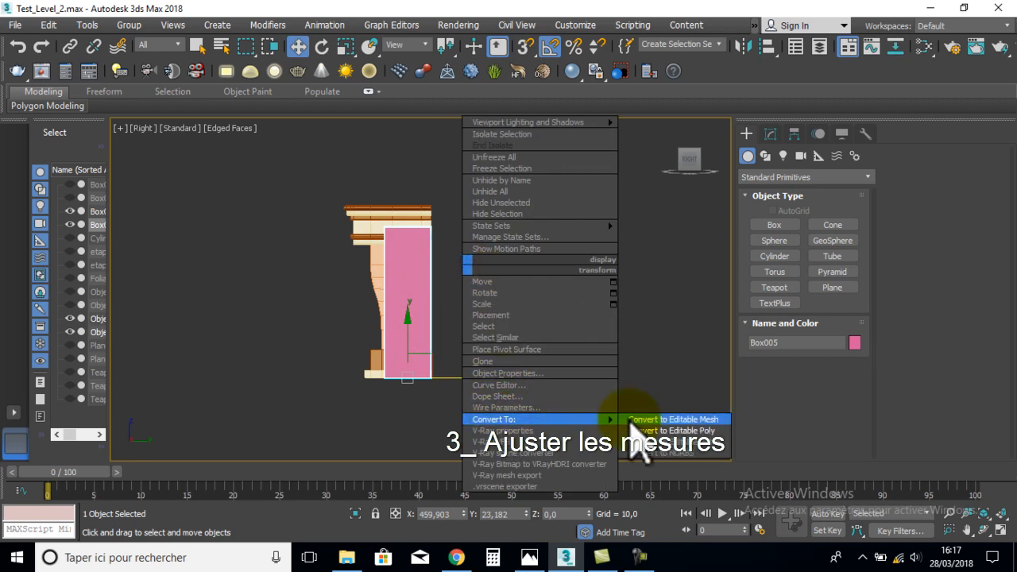
left_click(659, 433)
left_click(784, 351)
left_click_drag(300, 293, 393, 321)
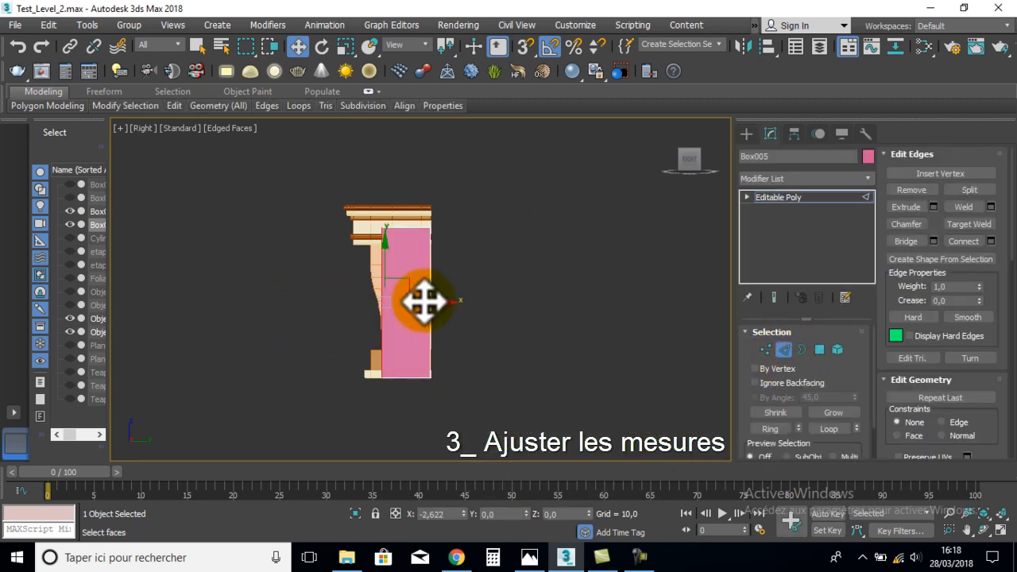
Lower the box's top edges to the underside of the mantel and align its rear edges with the fireplace's back.
scroll(414, 246, "up", 4)
middle_click_drag(415, 248, 442, 318)
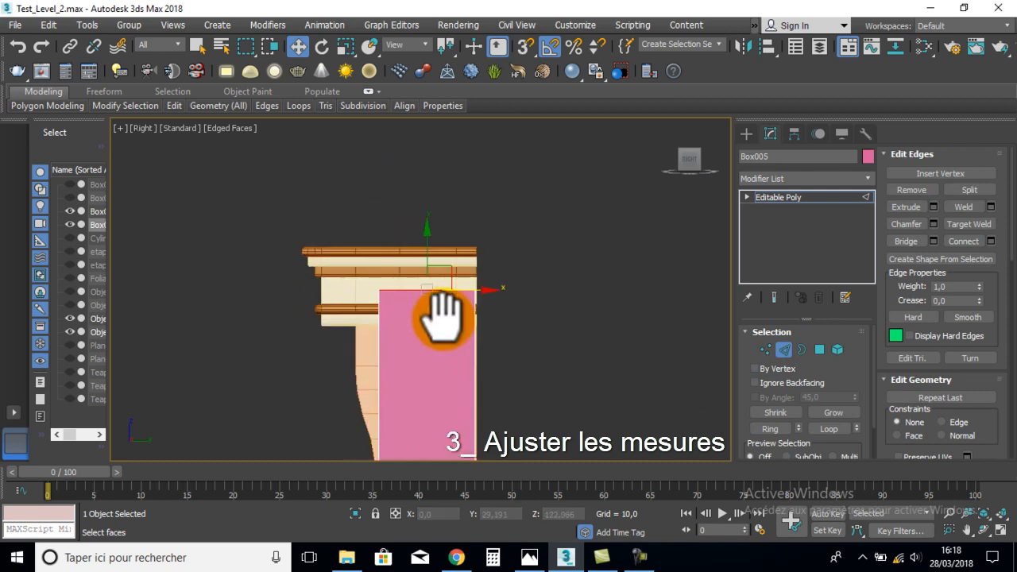
scroll(443, 318, "up", 2)
left_click_drag(420, 232, 424, 280)
scroll(471, 306, "down", 3)
middle_click_drag(470, 304, 448, 200)
scroll(451, 201, "up", 3)
left_click(473, 310)
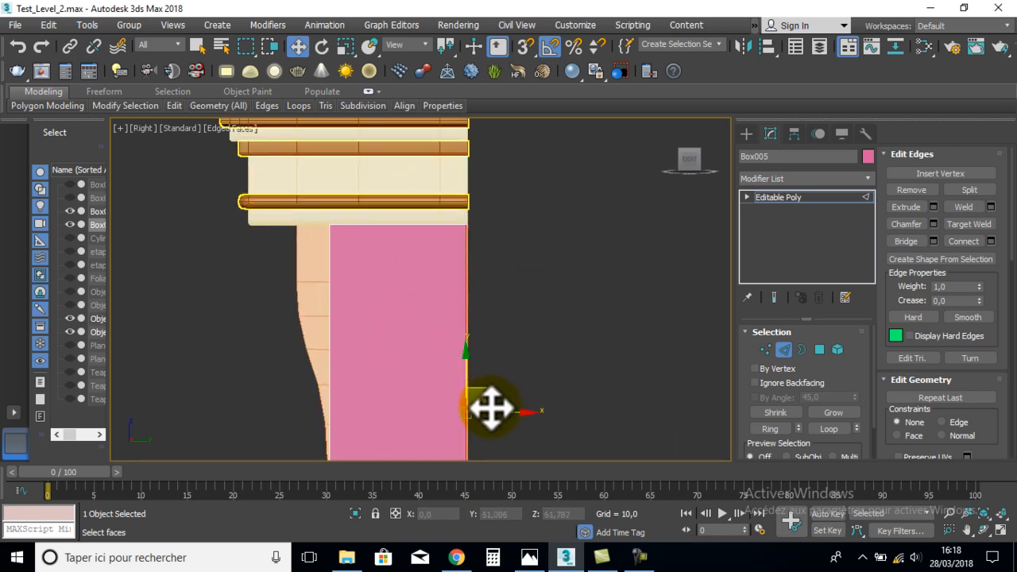
Clone the box as an element within the same mesh, offset about 142 units sideways in the Front view.
scroll(431, 307, "down", 3)
middle_click_drag(431, 307, 474, 226, "alt")
scroll(473, 226, "down", 3)
middle_click_drag(425, 264, 496, 278, "alt")
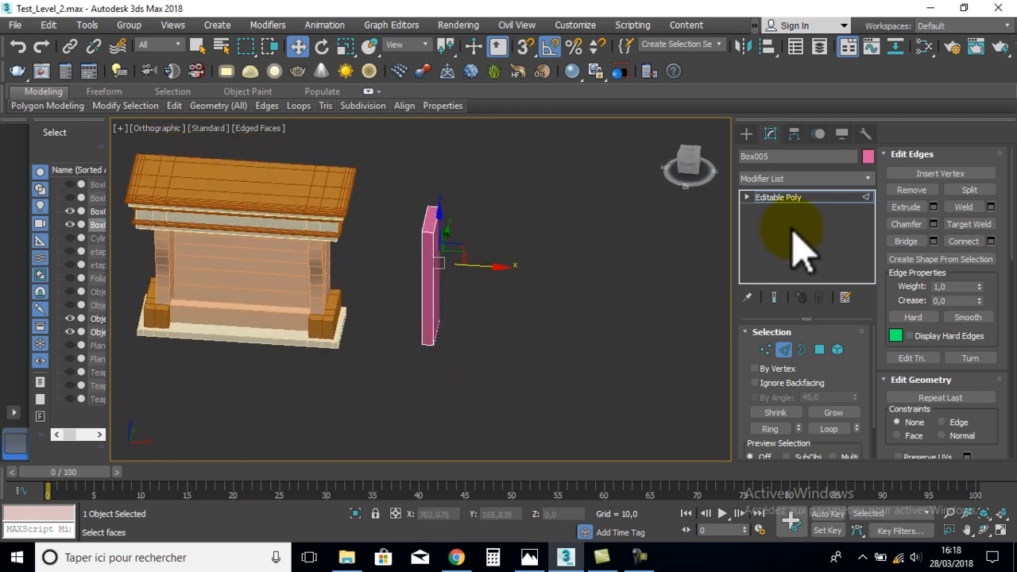
left_click(838, 350)
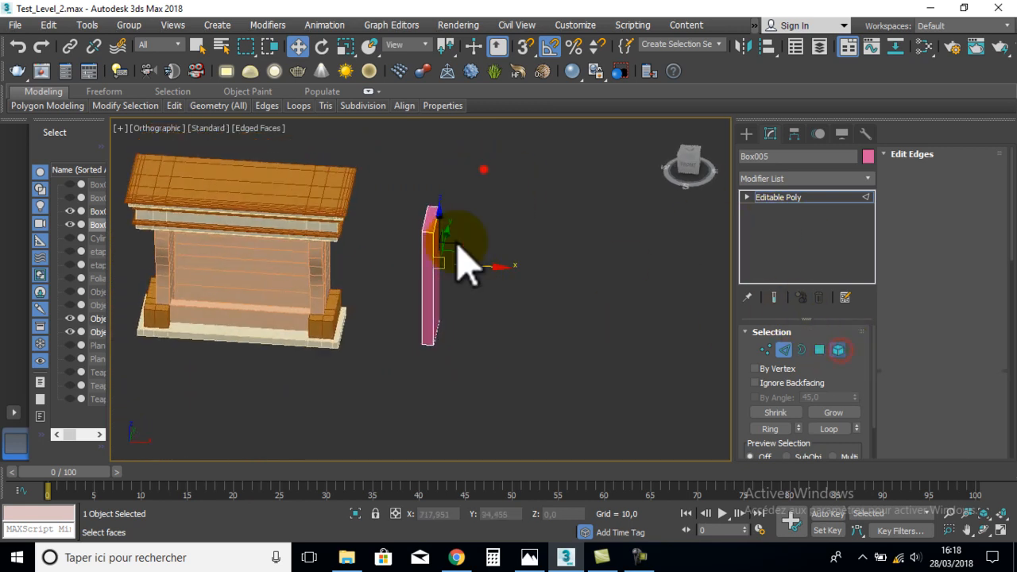
left_click(687, 170)
middle_click_drag(466, 261, 443, 227)
scroll(456, 314, "down", 2)
left_click_drag(449, 260, 550, 265, "shift")
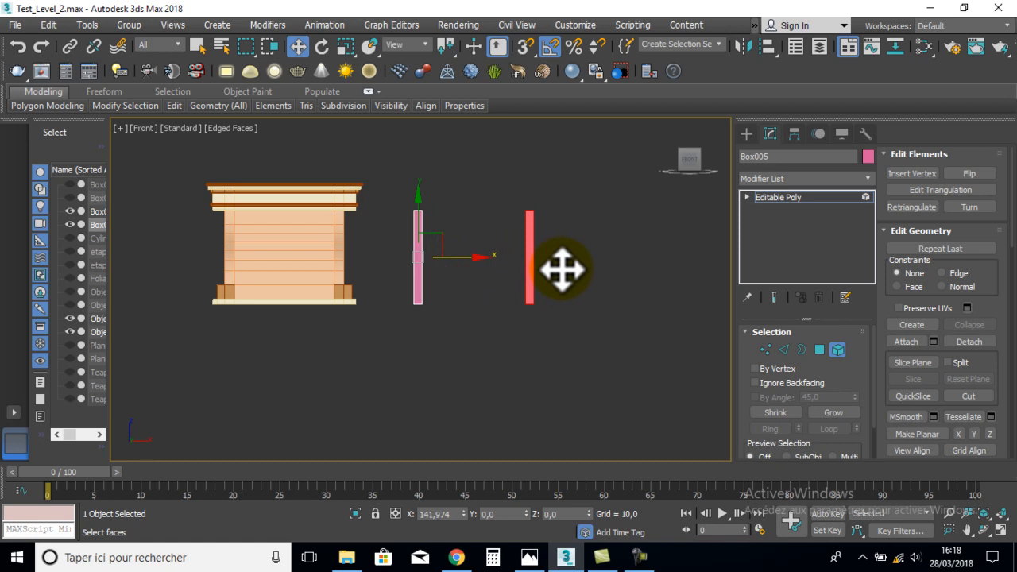
left_click_drag(561, 270, 563, 272, "shift")
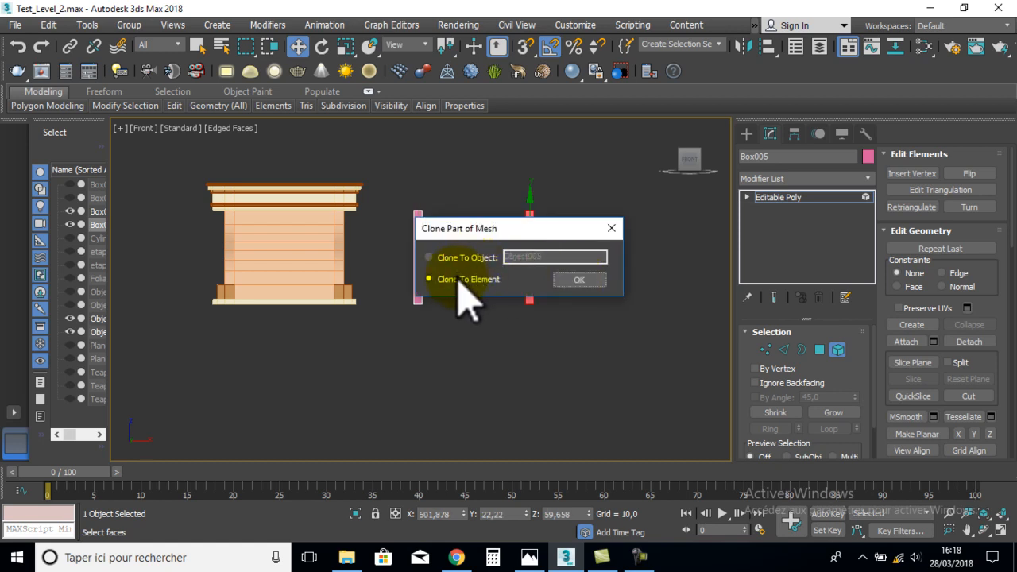
left_click(579, 279)
Insert an edge loop around both panels and lower it to the height of the fireplace's wooden base blocks.
middle_click_drag(534, 222, 524, 231)
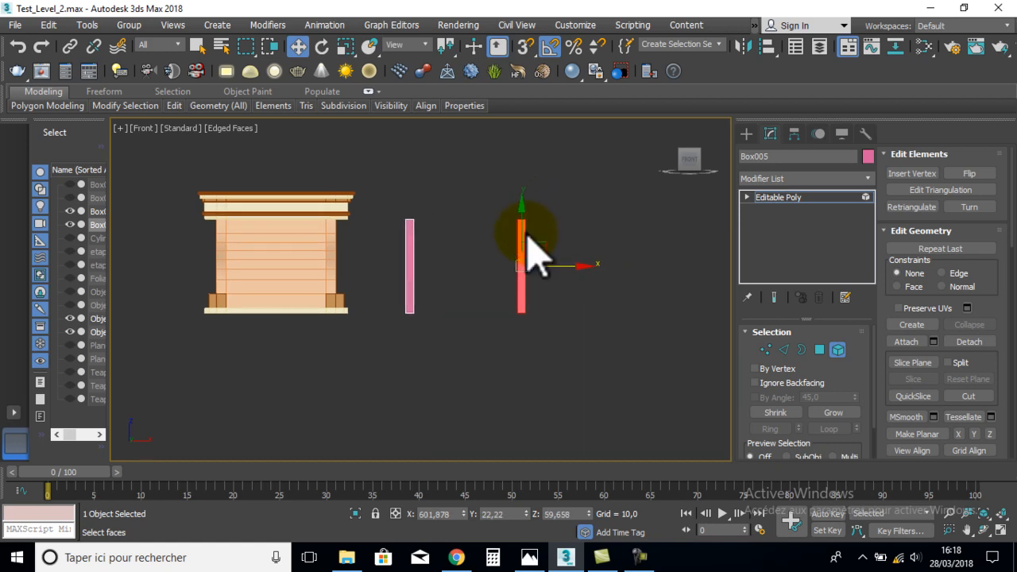
middle_click_drag(594, 201, 538, 205, "alt")
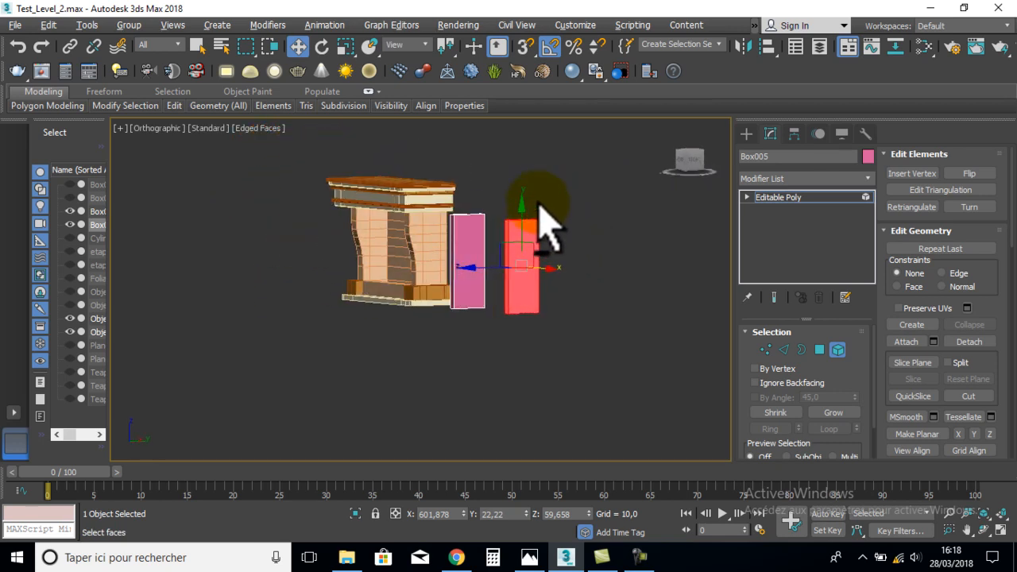
left_click(689, 163)
middle_click_drag(456, 337, 473, 355)
scroll(468, 326, "up", 2)
scroll(472, 354, "up", 2)
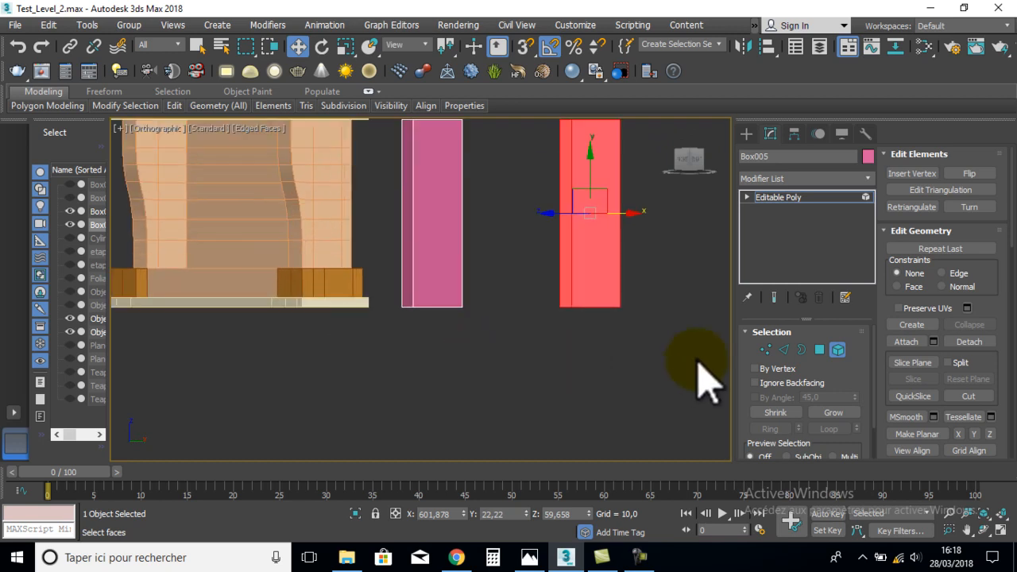
left_click(783, 350)
left_click(461, 254)
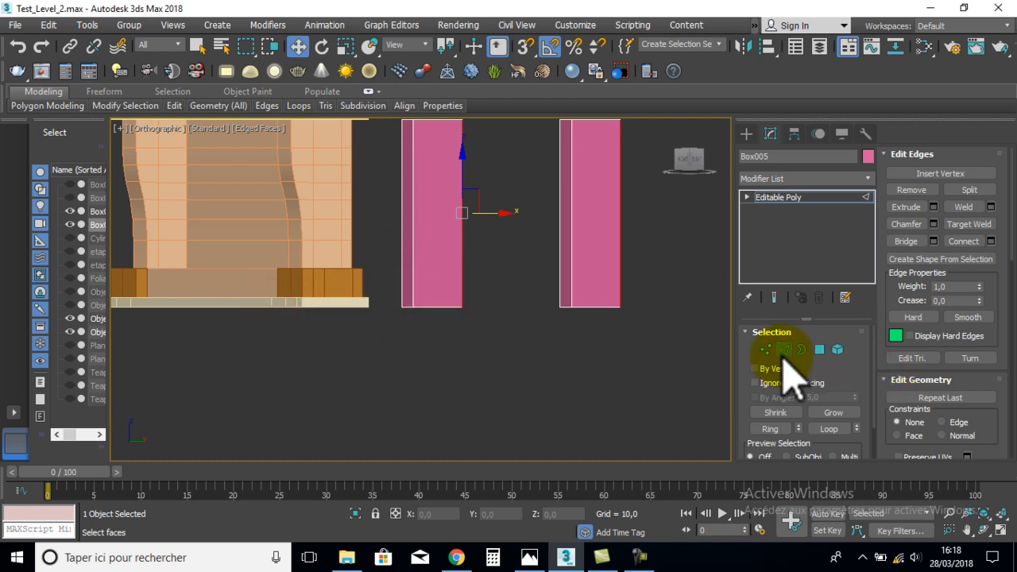
left_click(621, 227)
left_click(298, 106)
left_click(310, 185)
middle_click_drag(517, 227, 583, 309)
left_click_drag(525, 258, 530, 301)
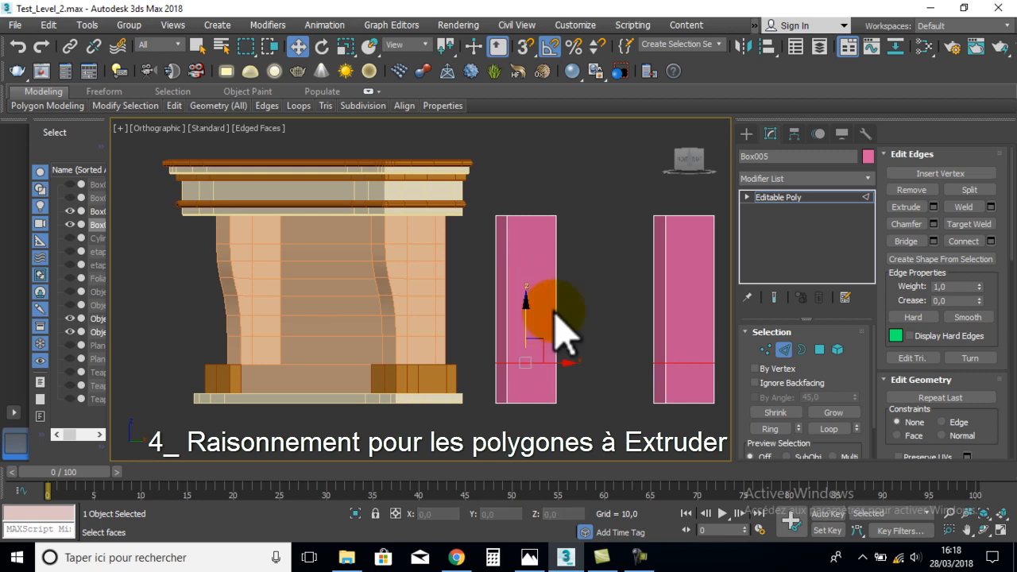
Insert another edge loop in the lowest section of both panels and lower it to the top of the plinth.
middle_click_drag(569, 308, 507, 246)
scroll(506, 246, "up", 2)
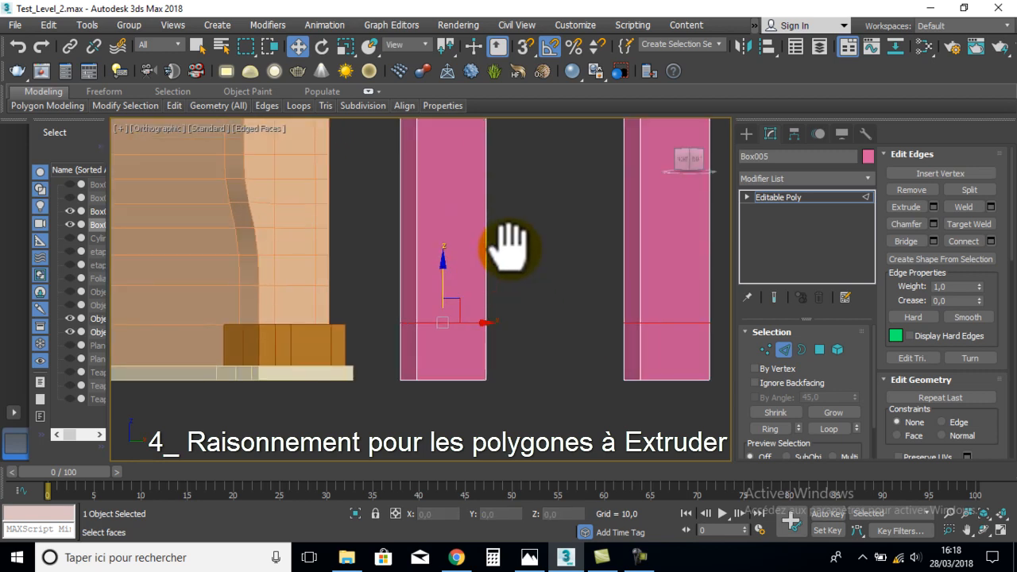
middle_click_drag(633, 355, 620, 336)
left_click(622, 340)
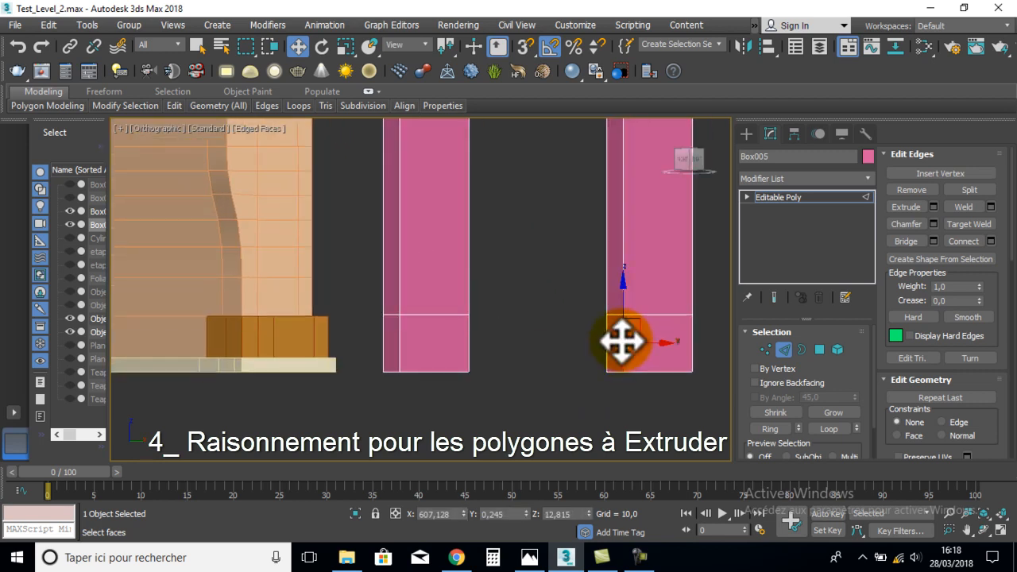
left_click(470, 341)
left_click(299, 106)
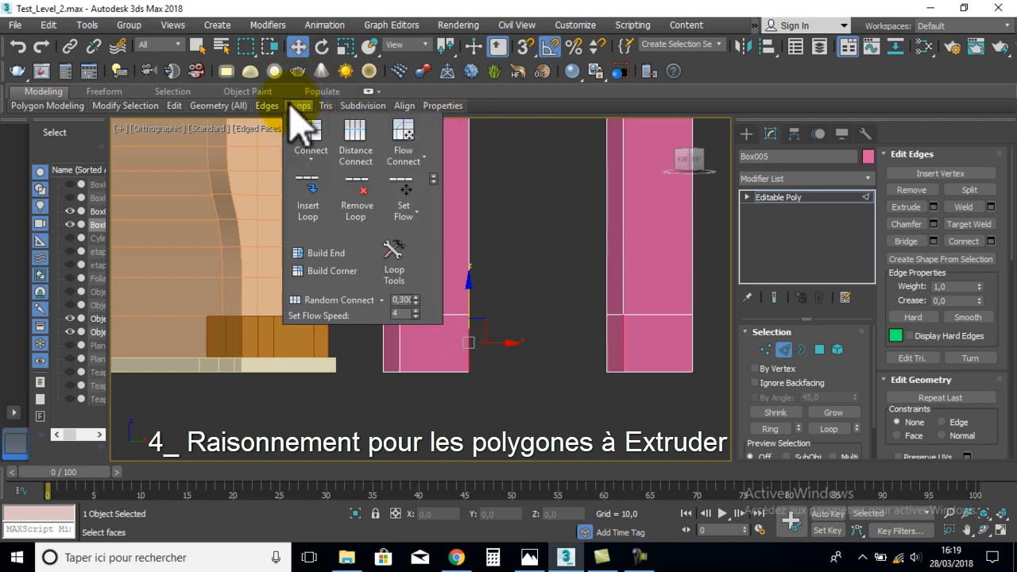
left_click(303, 191)
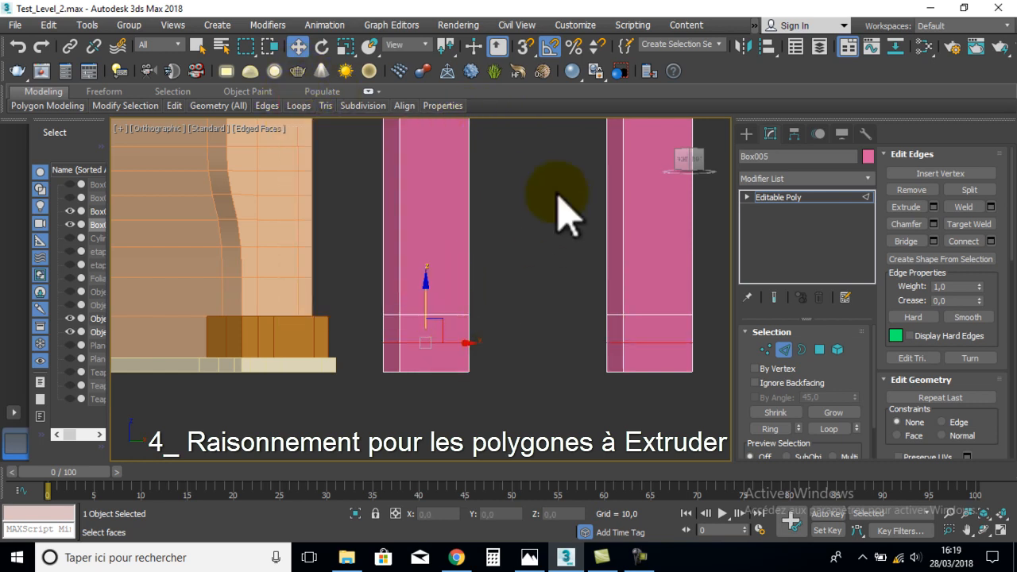
middle_click_drag(306, 367, 276, 322)
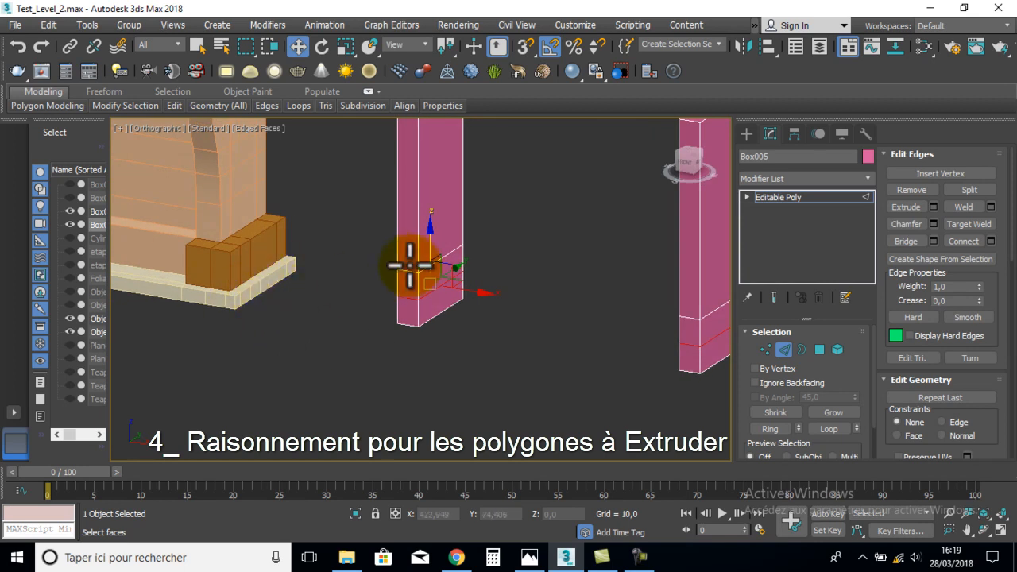
left_click_drag(427, 244, 430, 264)
Insert two edge loops in the tall upper section of both panels, one at mid-height and one below it.
scroll(434, 249, "down", 4)
middle_click_drag(534, 262, 534, 238, "alt")
middle_click_drag(421, 166, 413, 214)
middle_click_drag(574, 274, 487, 267, "alt")
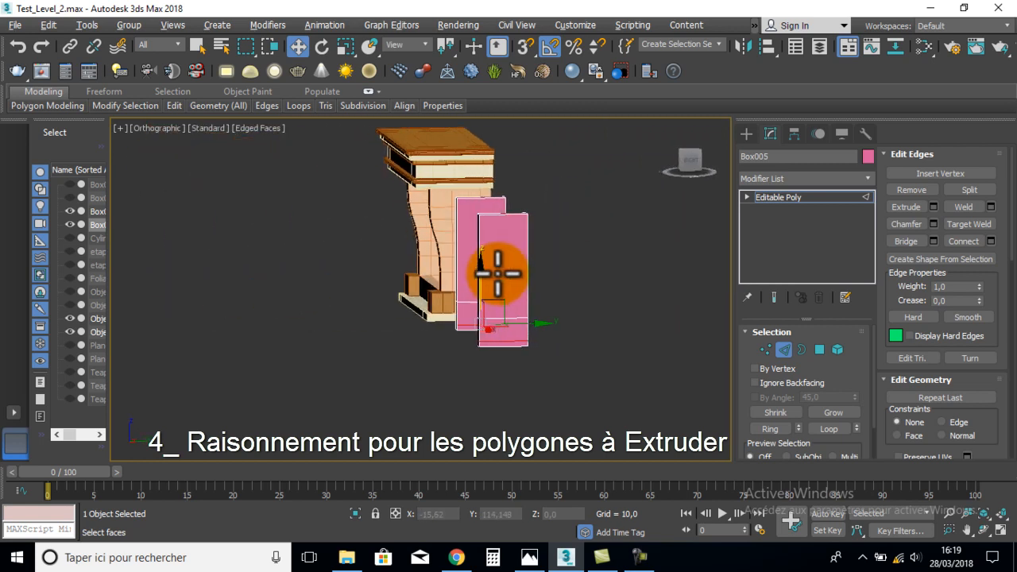
left_click(692, 161)
middle_click_drag(617, 239, 487, 255)
scroll(488, 258, "up", 3)
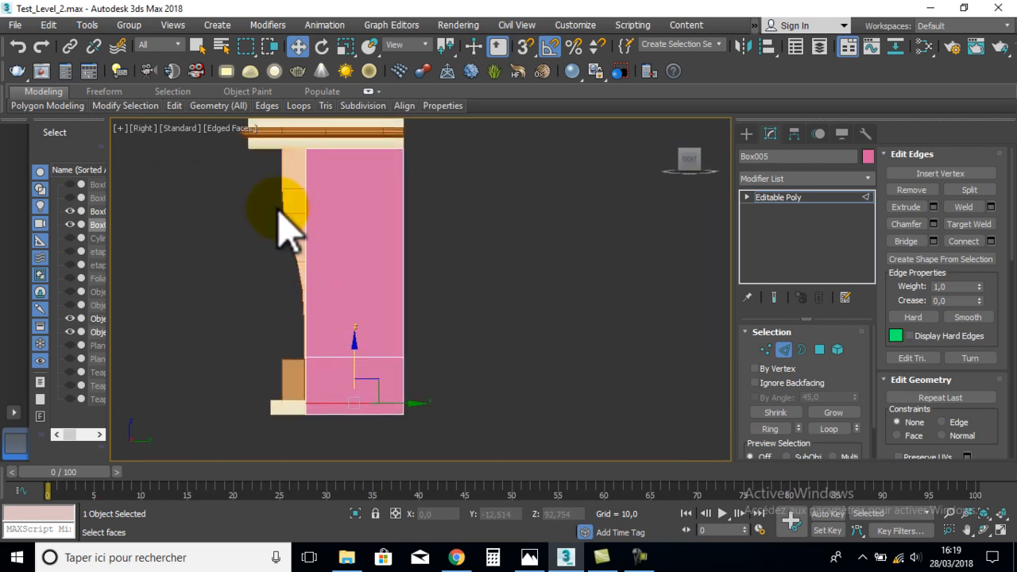
left_click_drag(517, 213, 222, 225)
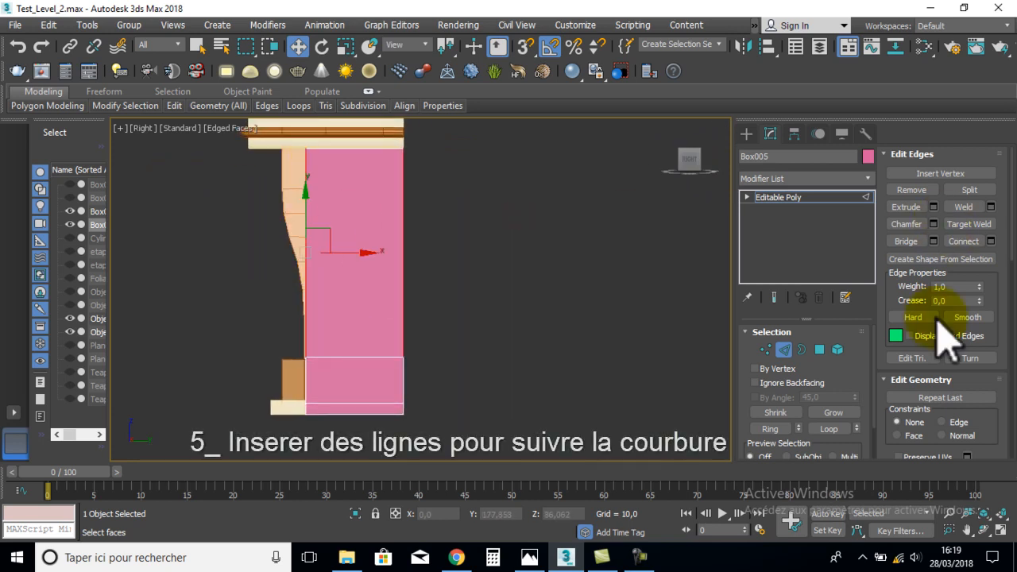
left_click(298, 105)
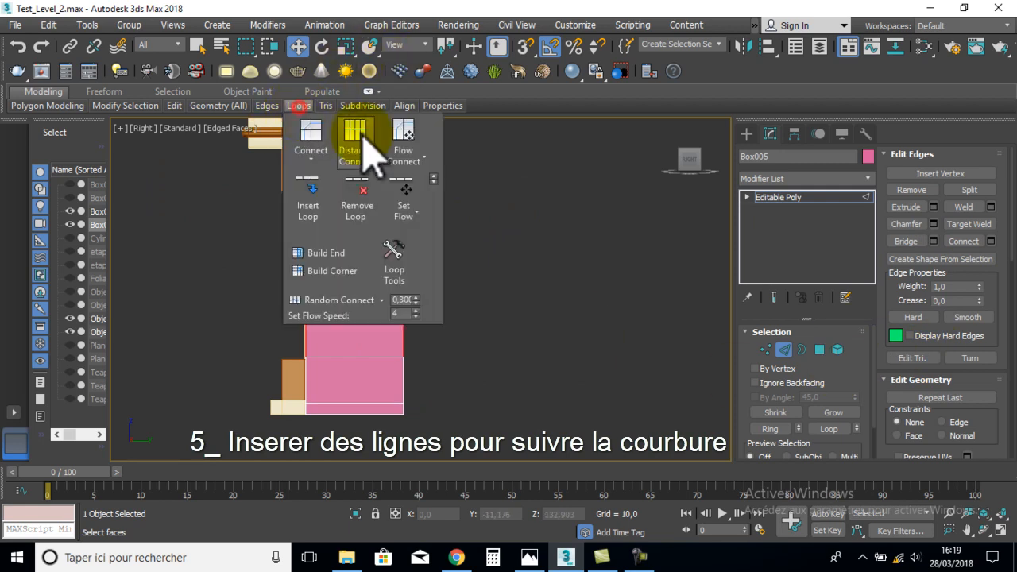
left_click(312, 199)
middle_click_drag(545, 177, 429, 298)
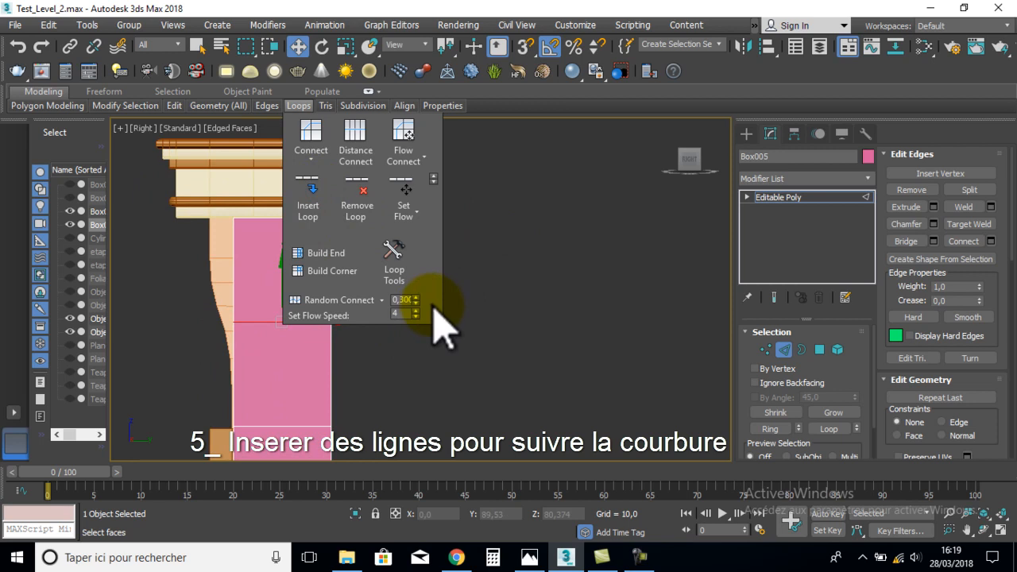
left_click(309, 194)
left_click(296, 387)
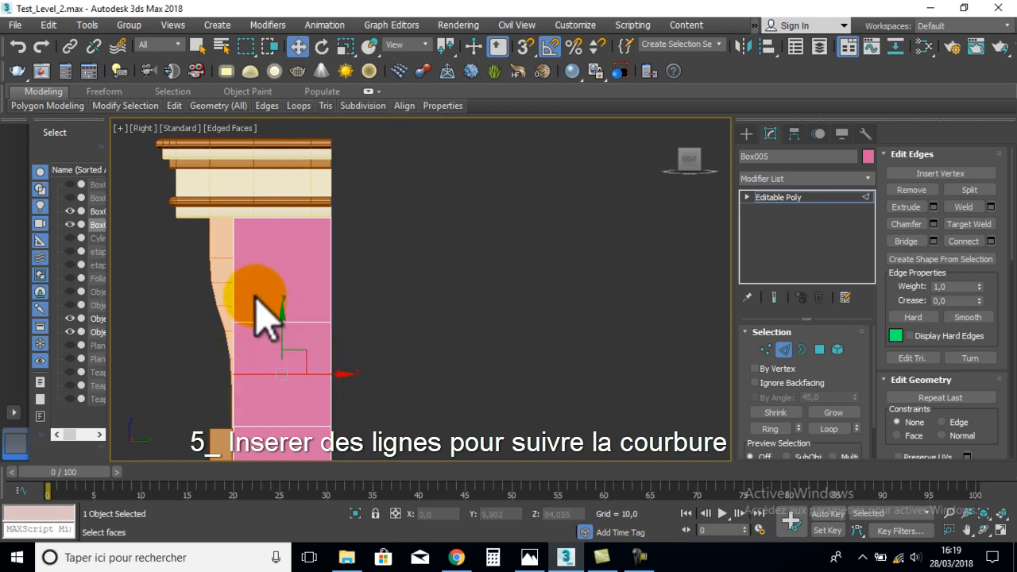
Raise the vertices of the uppermost inserted loop on both panels to follow the column's curve.
middle_click_drag(317, 284, 663, 226, "alt")
left_click(691, 169)
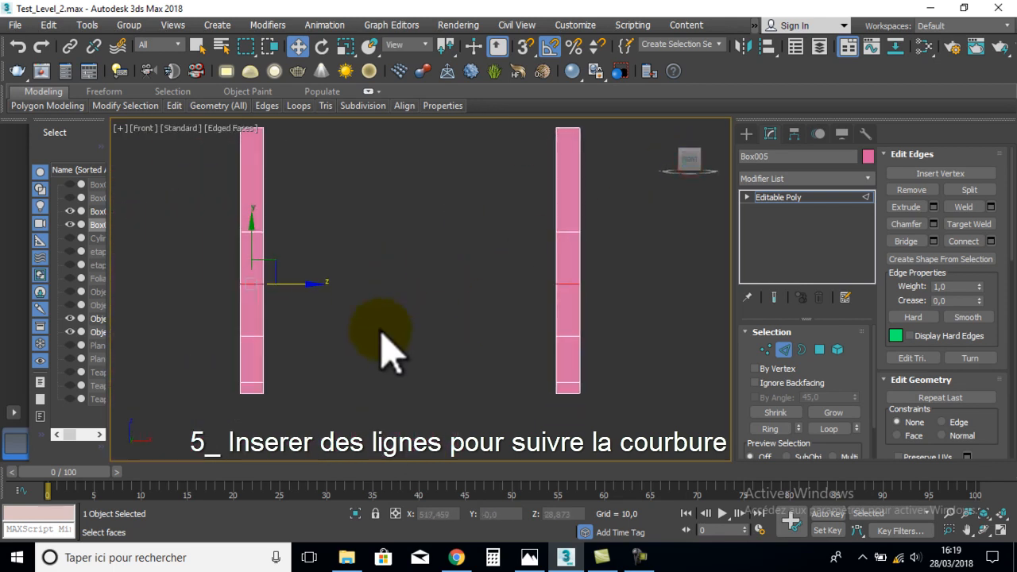
left_click(764, 349)
left_click_drag(706, 229, 230, 280)
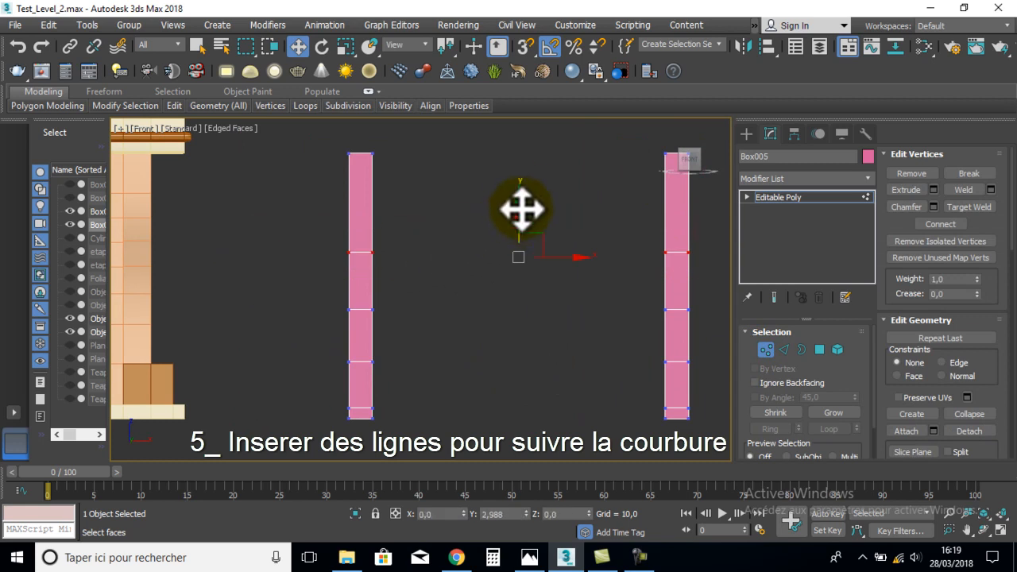
scroll(532, 234, "down", 2)
Select the top front polygon of both panels and move them forward to match the column's upper front.
middle_click_drag(601, 289, 497, 289, "alt")
left_click(817, 350)
scroll(528, 314, "up", 2)
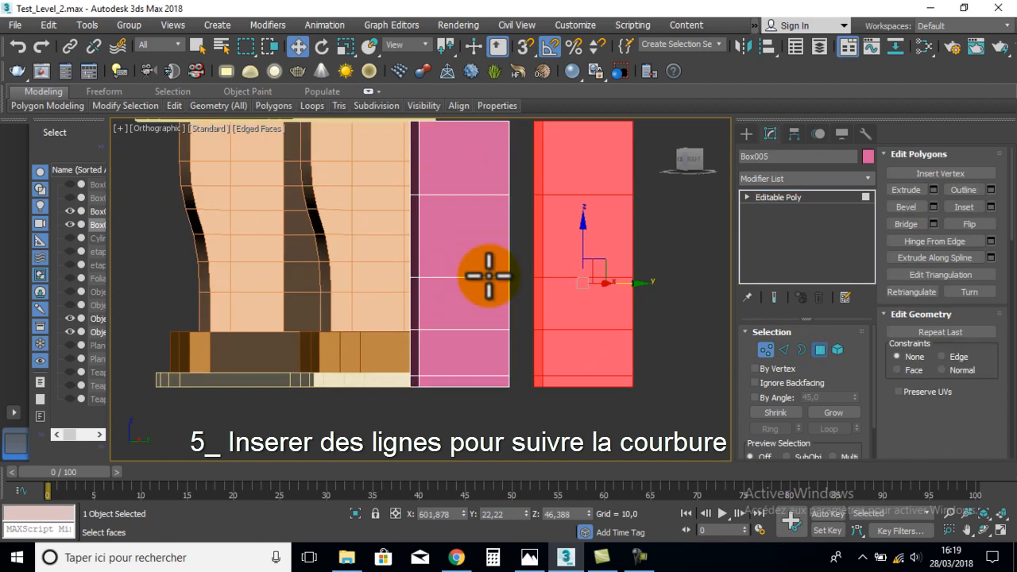
middle_click_drag(541, 190, 479, 234)
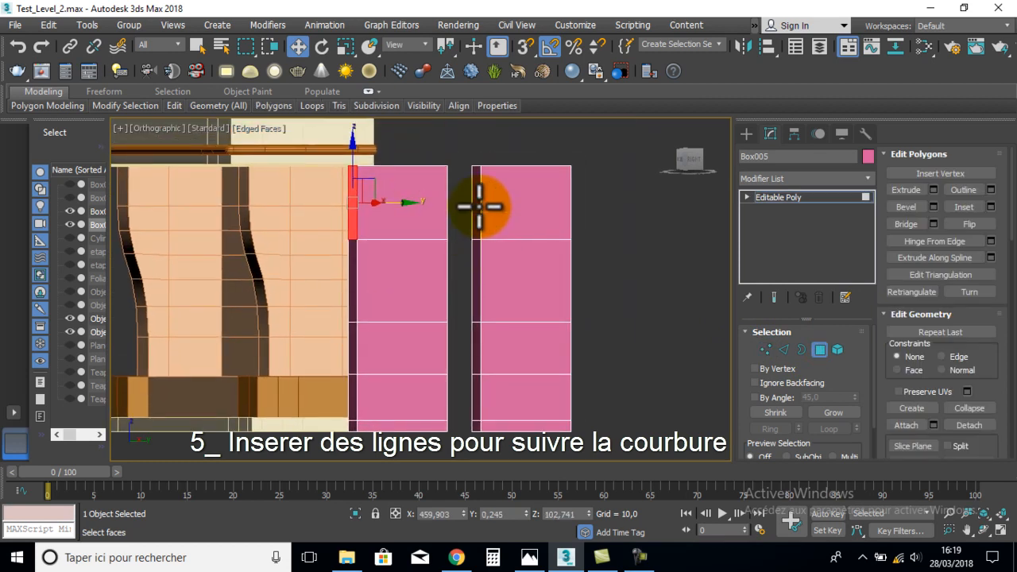
left_click(479, 207, "ctrl")
scroll(533, 266, "down", 2)
middle_click_drag(533, 265, 604, 262, "alt")
left_click(687, 163)
scroll(484, 210, "up", 2)
middle_click_drag(485, 210, 465, 249)
left_click_drag(465, 250, 446, 248)
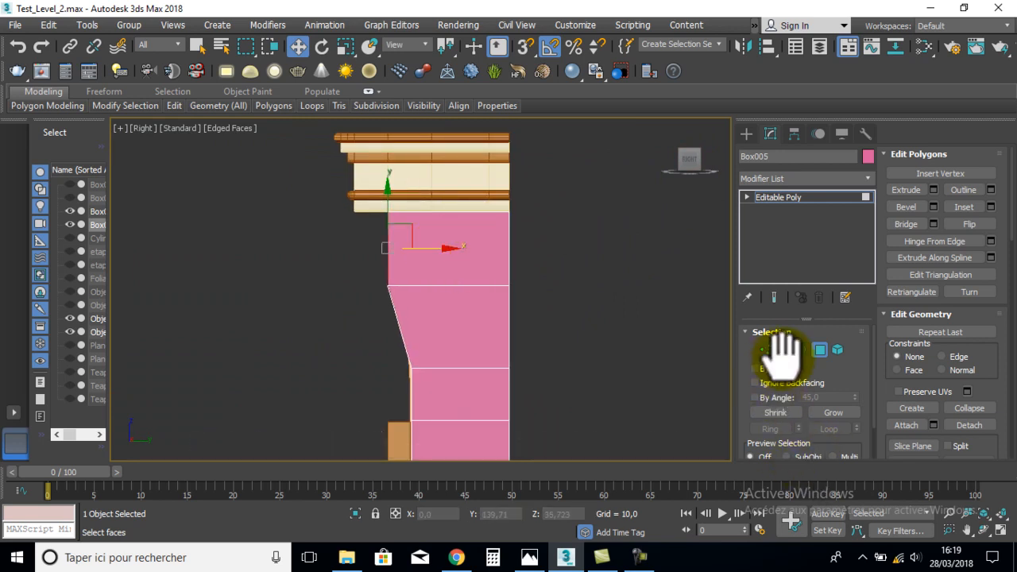
Select the edge loops at both ends of the sloped section on both panels and chamfer them by 11.372 with two segments.
left_click(787, 349)
left_click(418, 301)
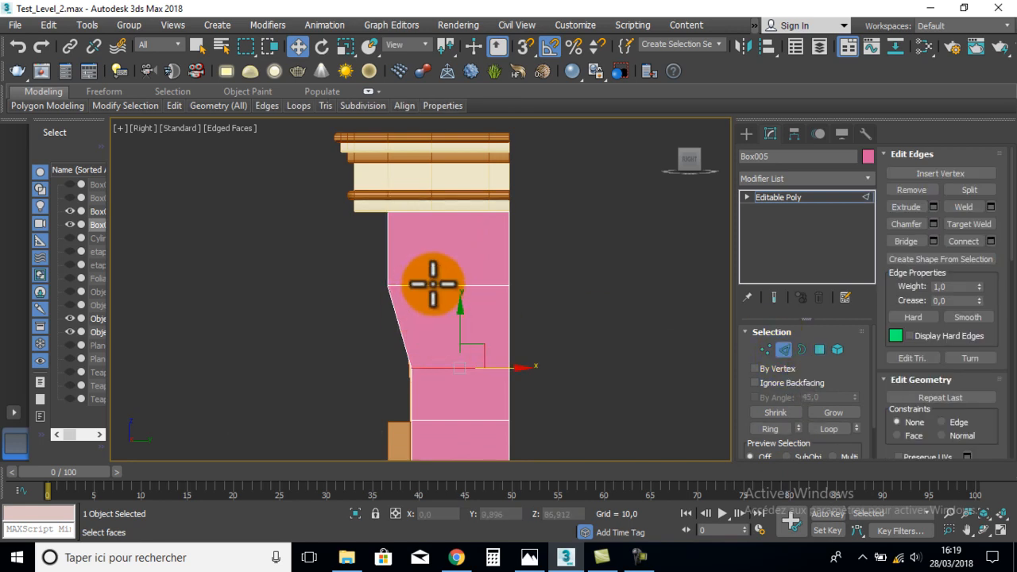
left_click(375, 306)
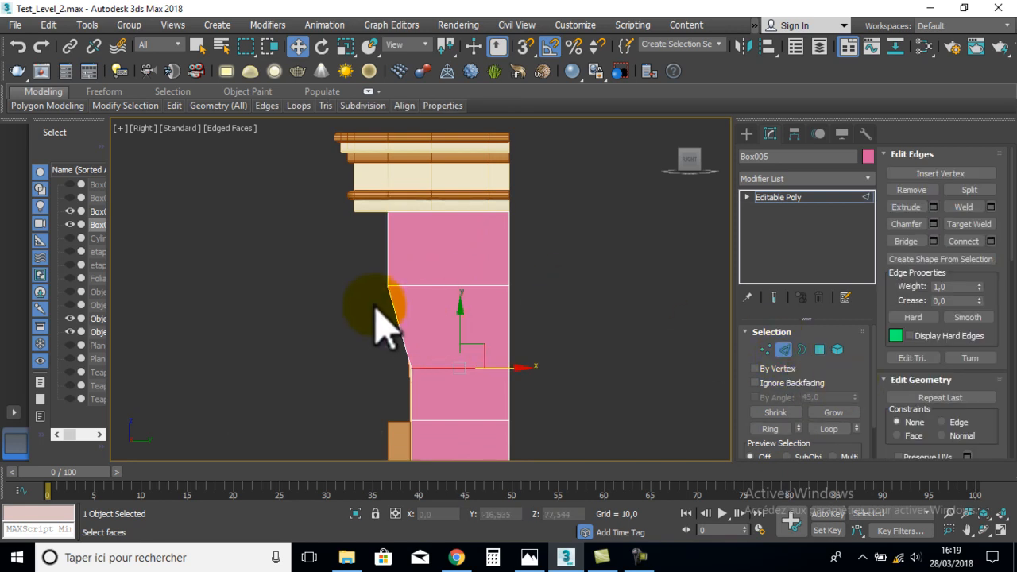
left_click(410, 285)
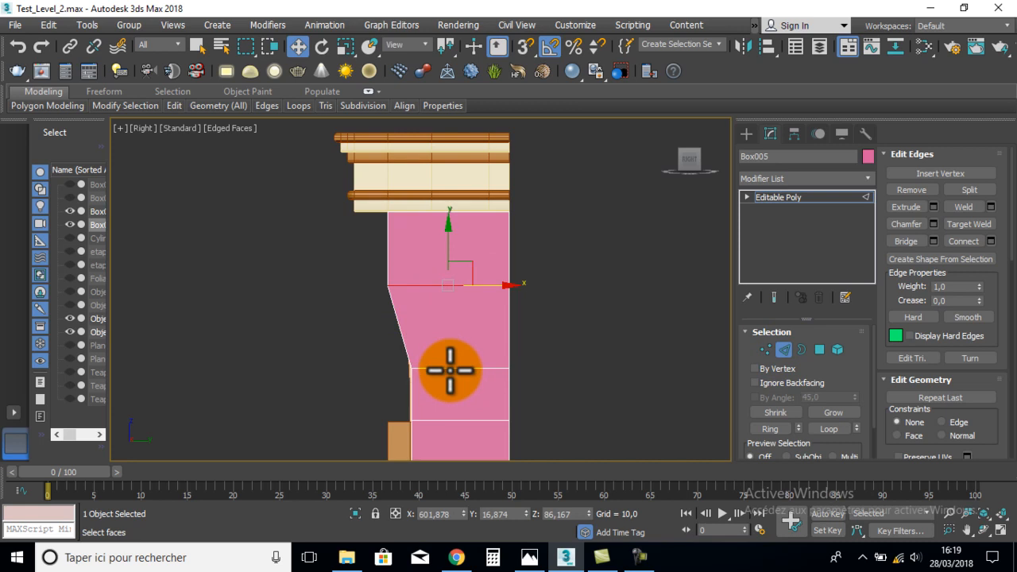
middle_click_drag(413, 356, 438, 356, "alt")
middle_click_drag(332, 325, 431, 321)
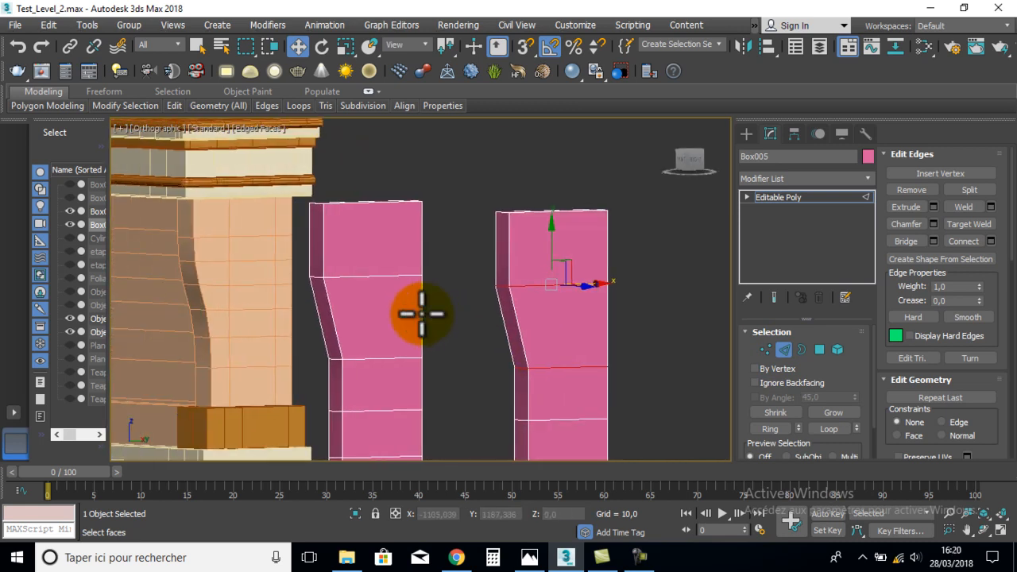
left_click(386, 359, "ctrl")
left_click(933, 225)
left_click_drag(430, 318, 430, 300)
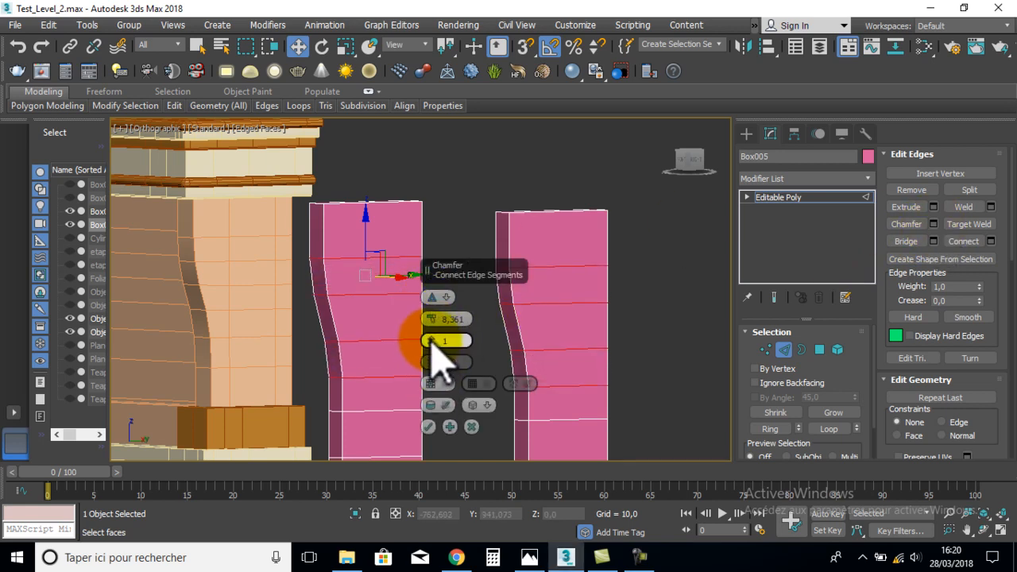
middle_click_drag(370, 283, 354, 286, "alt")
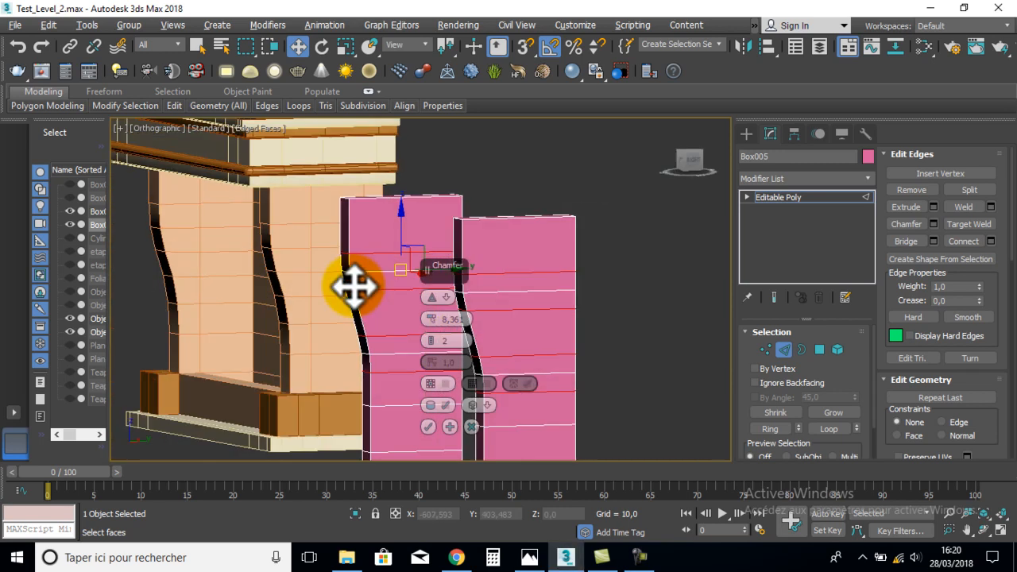
left_click_drag(430, 318, 429, 312)
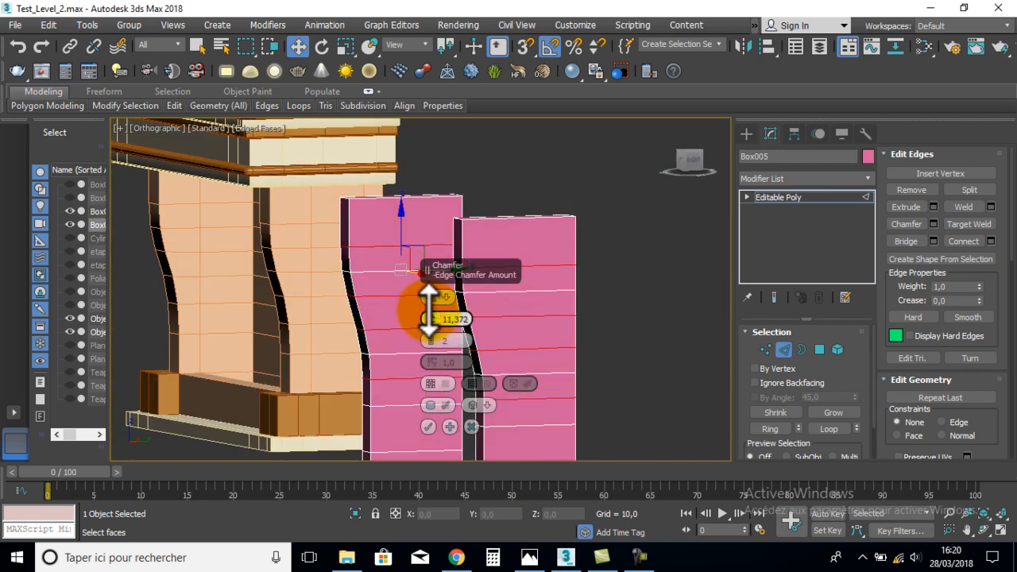
left_click(428, 428)
Insert a vertical edge loop through the width of both panels, connecting their top, bottom and horizontal edges.
middle_click_drag(471, 336, 612, 367, "alt")
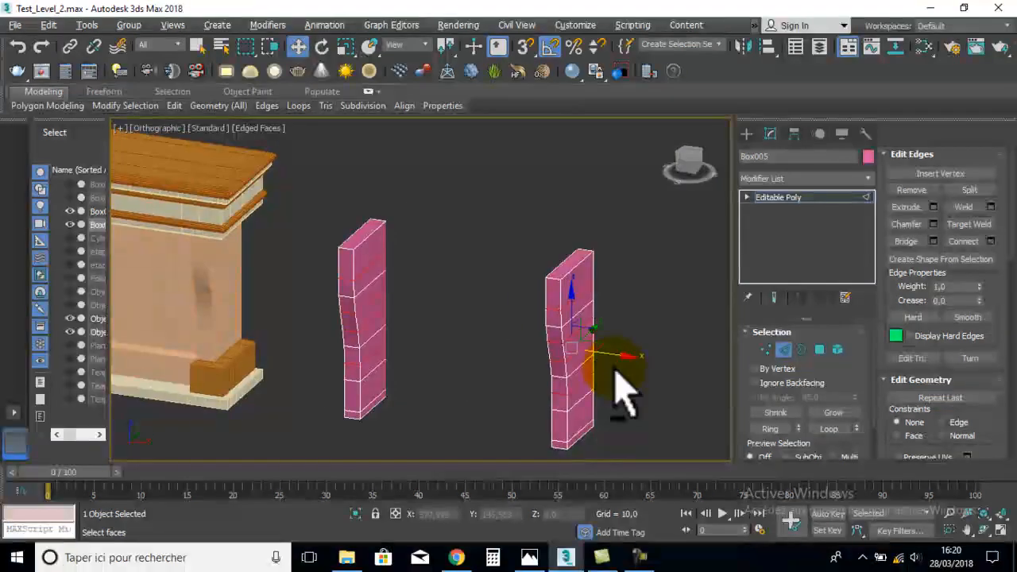
middle_click_drag(297, 318, 431, 317, "alt")
middle_click_drag(273, 302, 427, 243, "alt")
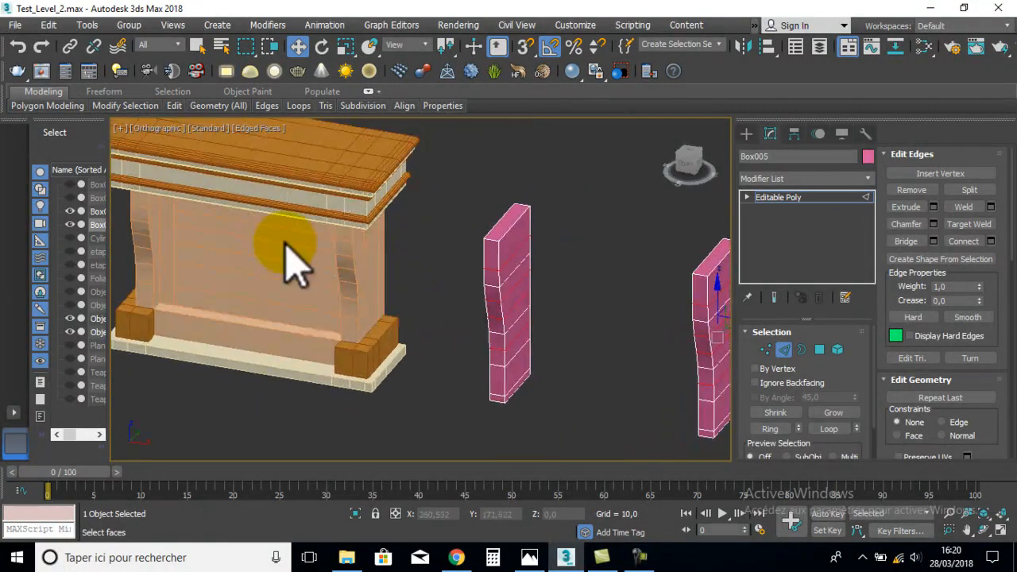
middle_click_drag(250, 283, 294, 261, "alt")
middle_click_drag(341, 295, 295, 295, "alt")
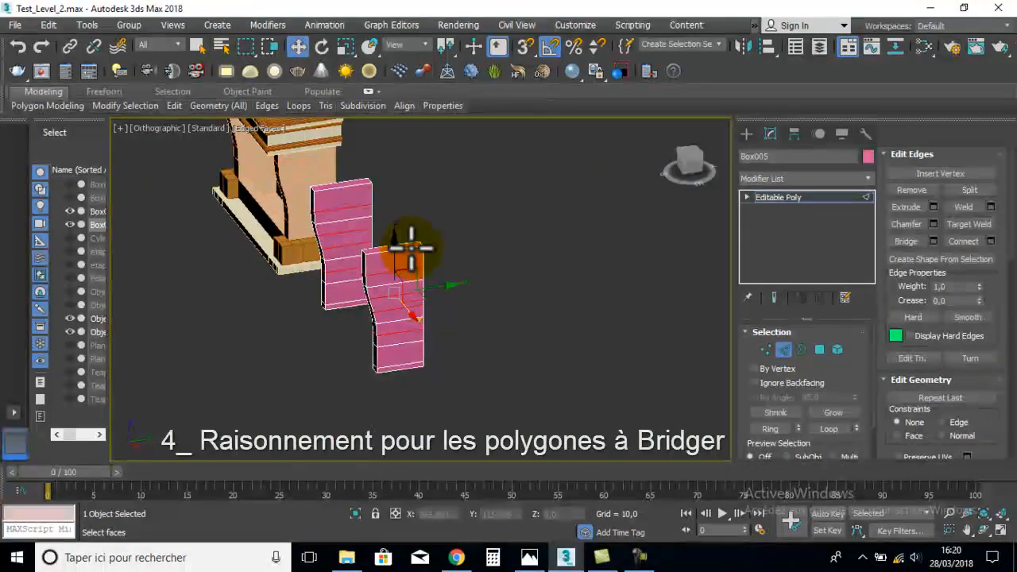
left_click(348, 186)
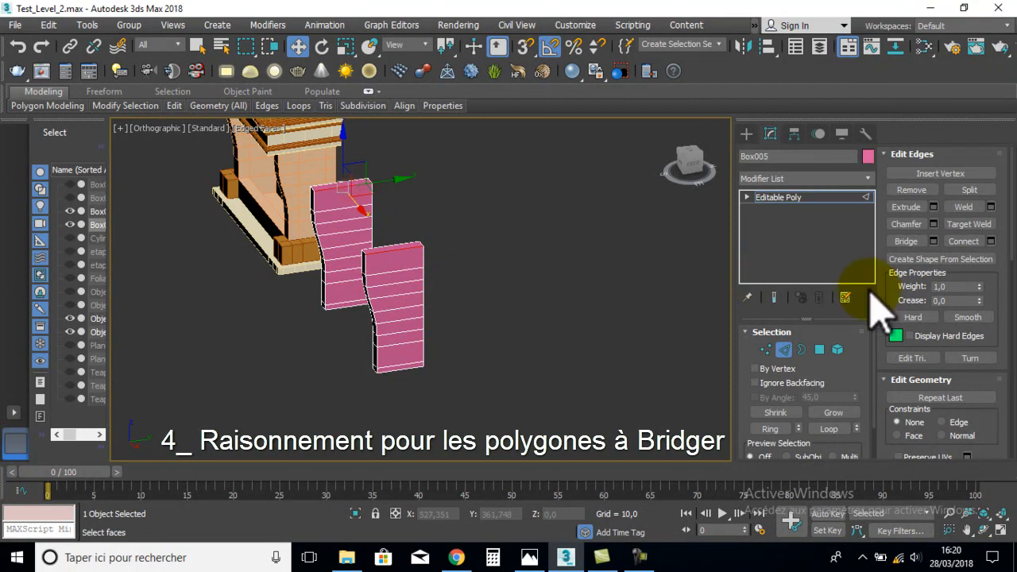
mouse_move(302, 109)
left_click(306, 190)
left_click(532, 103)
middle_click_drag(539, 222, 535, 253)
middle_click_drag(535, 253, 566, 324, "alt")
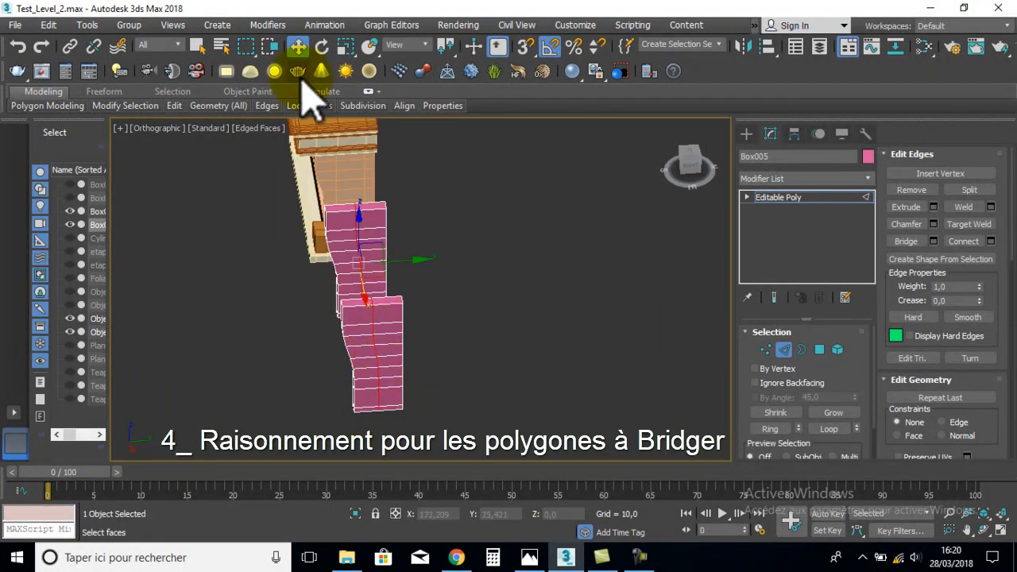
Straighten the new vertical loop by scaling it flat along Y, and move it about 16.9 units toward the panels' rear edge.
mouse_move(300, 105)
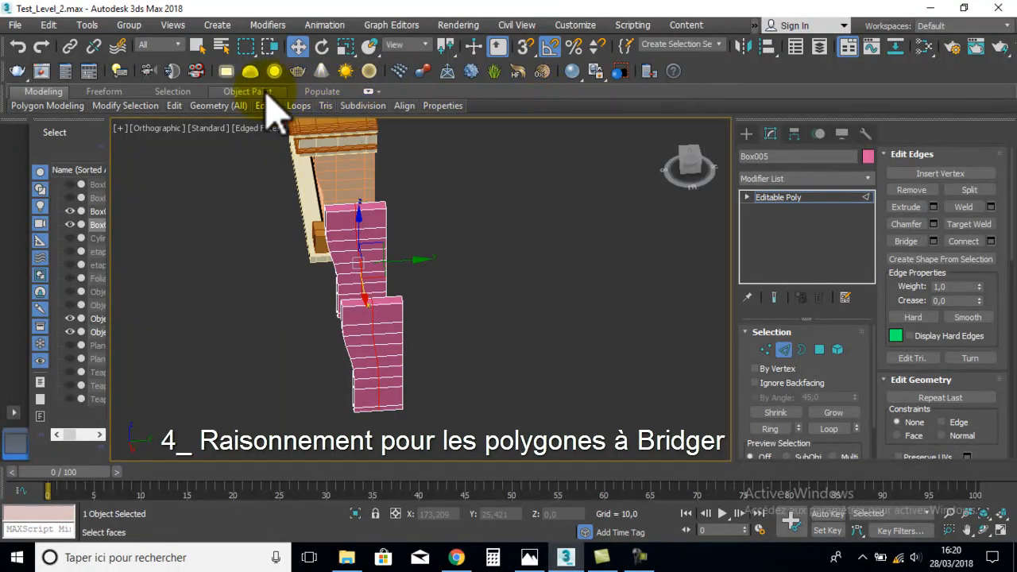
mouse_move(267, 106)
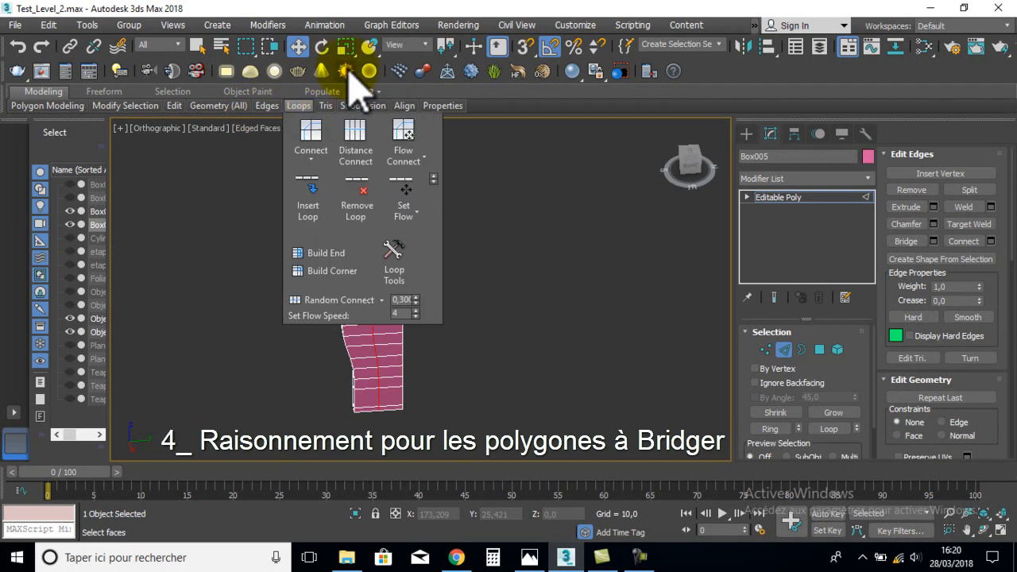
left_click_drag(345, 42, 347, 81)
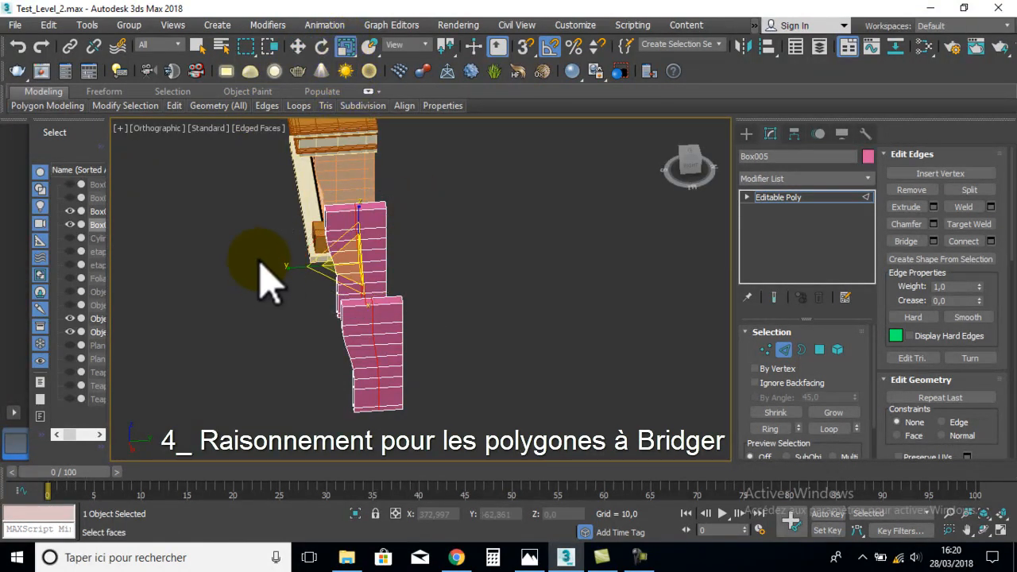
left_click_drag(296, 265, 689, 291)
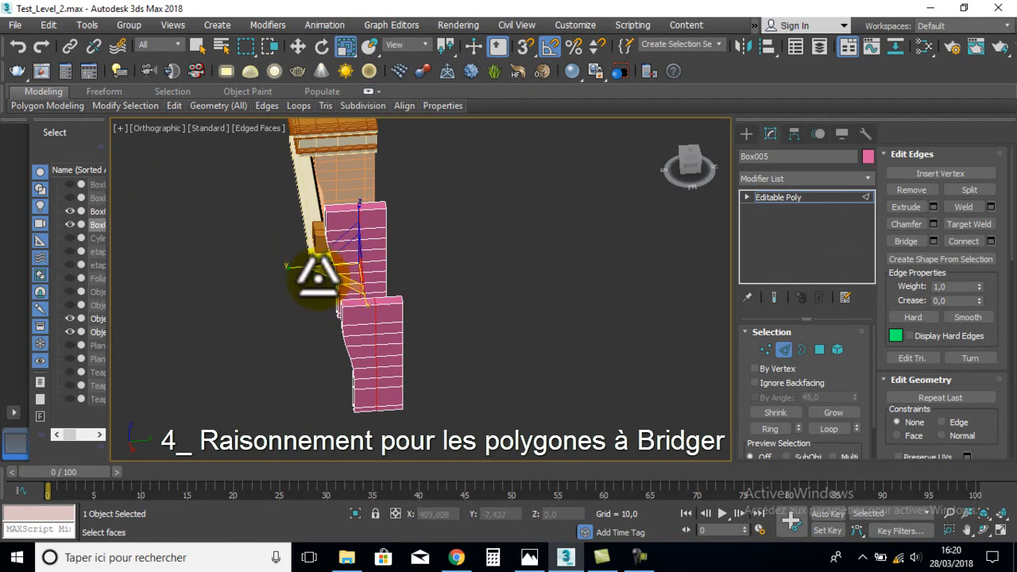
left_click_drag(298, 265, 615, 265)
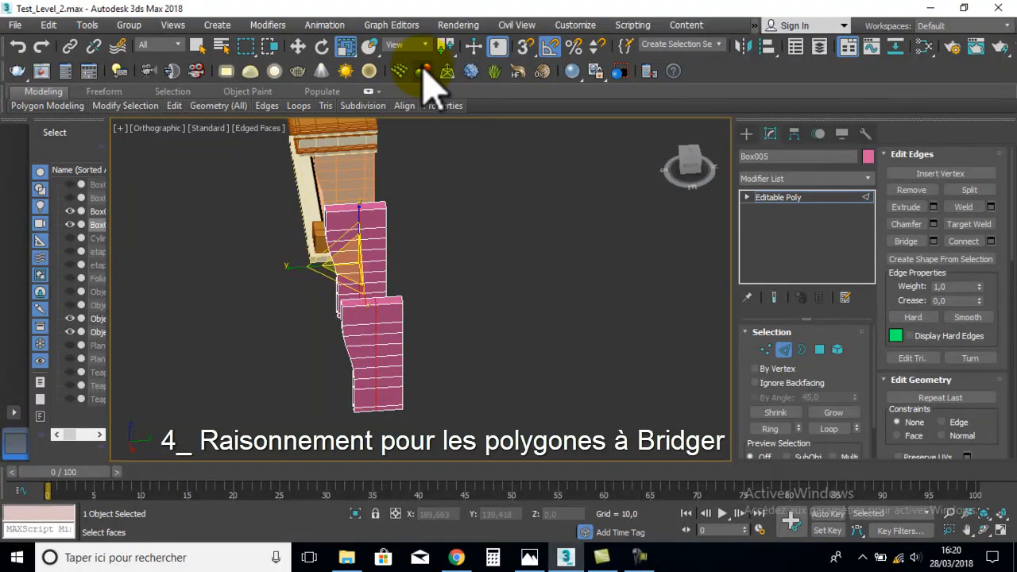
left_click(298, 46)
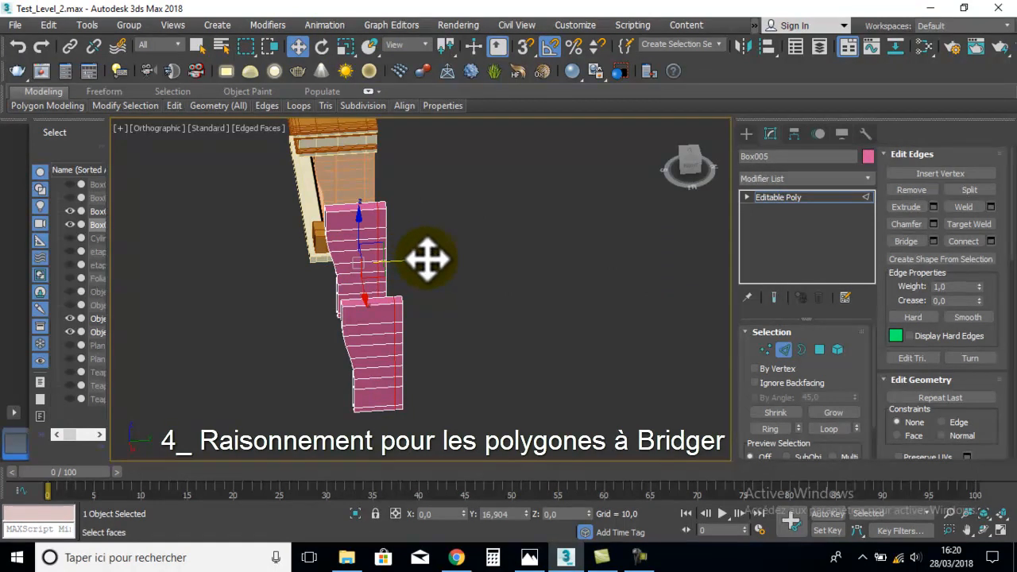
Select the panels' facing inner sides by angle, then deselect the front polygons to leave the rear strip and bottom row.
left_click(819, 350)
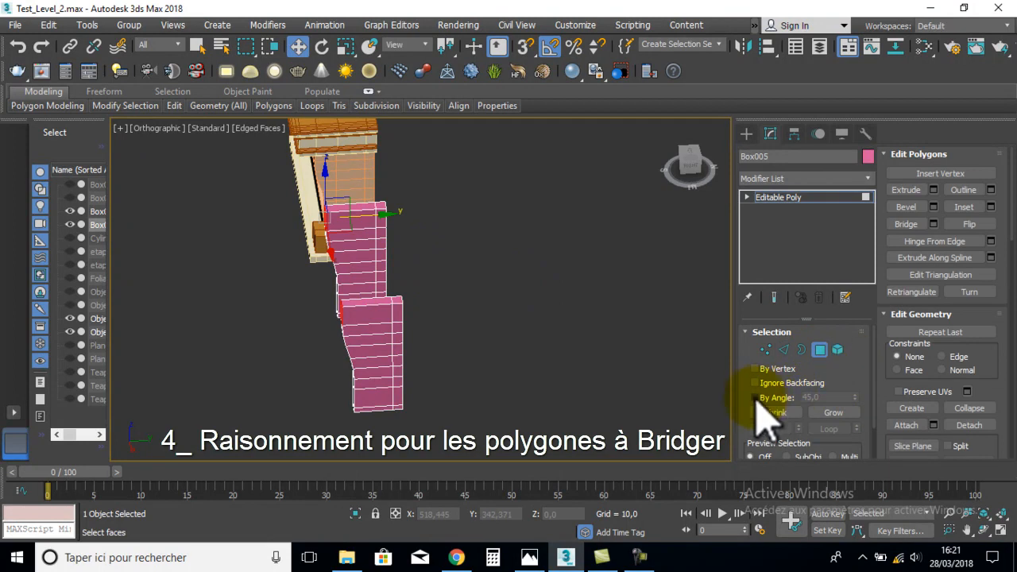
left_click(352, 239)
middle_click_drag(358, 245, 514, 254, "alt")
left_click(512, 247)
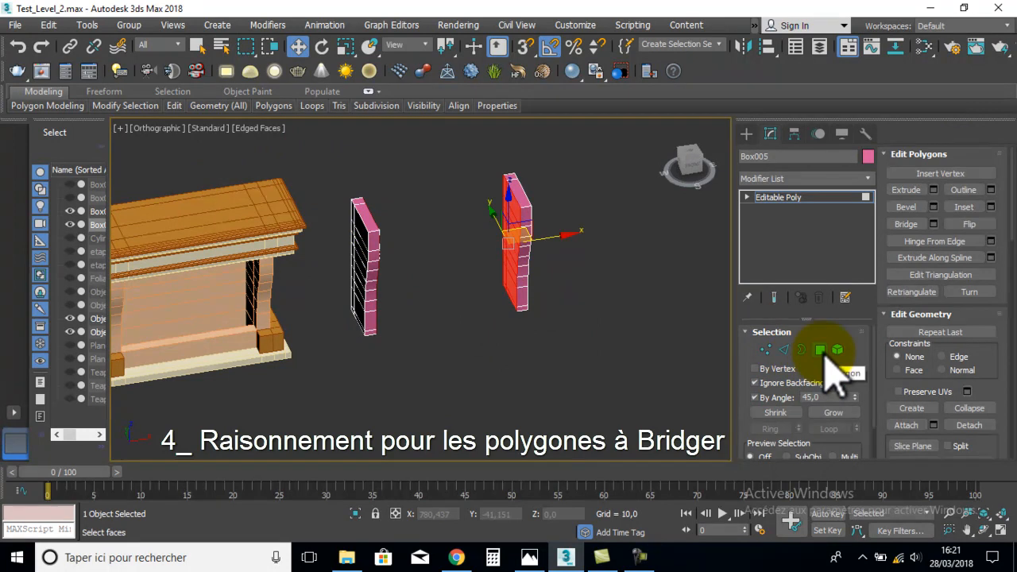
middle_click_drag(619, 373, 484, 307, "alt")
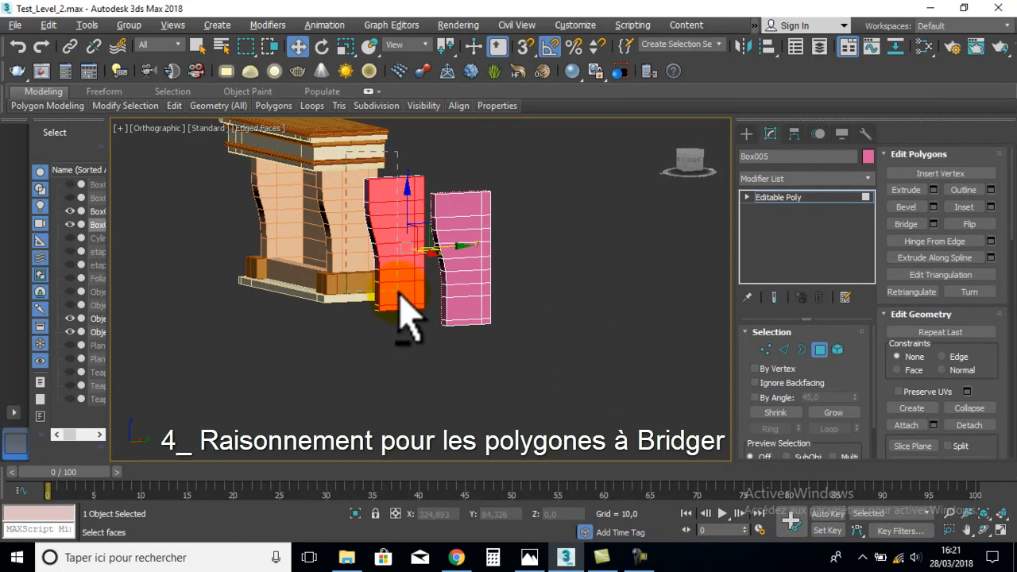
left_click_drag(399, 292, 399, 292, "alt")
middle_click_drag(422, 252, 413, 267, "alt")
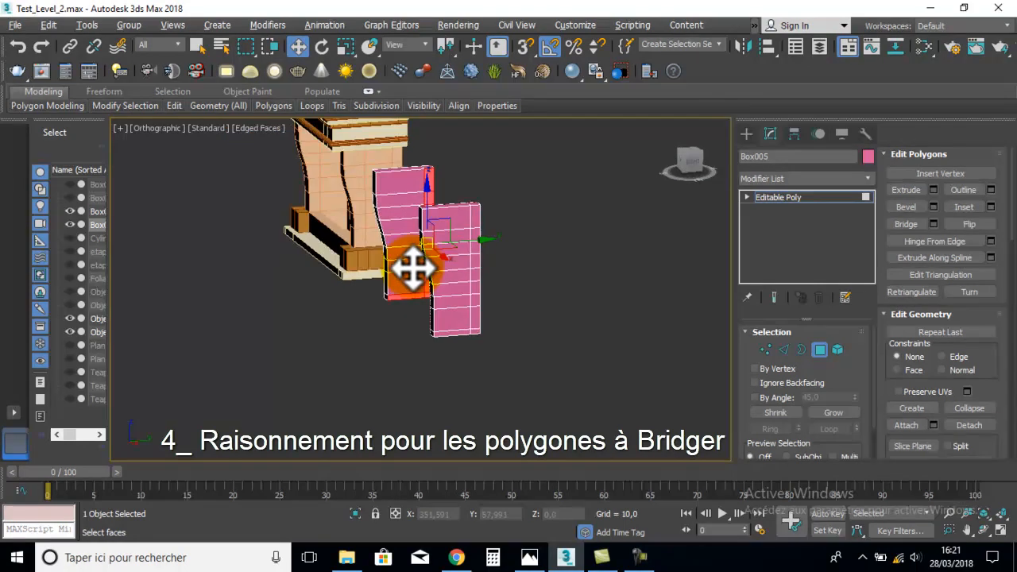
Insert a second vertical edge loop through both panels, between the front edge and the rear loop.
scroll(366, 291, "up", 4)
middle_click_drag(365, 291, 429, 333)
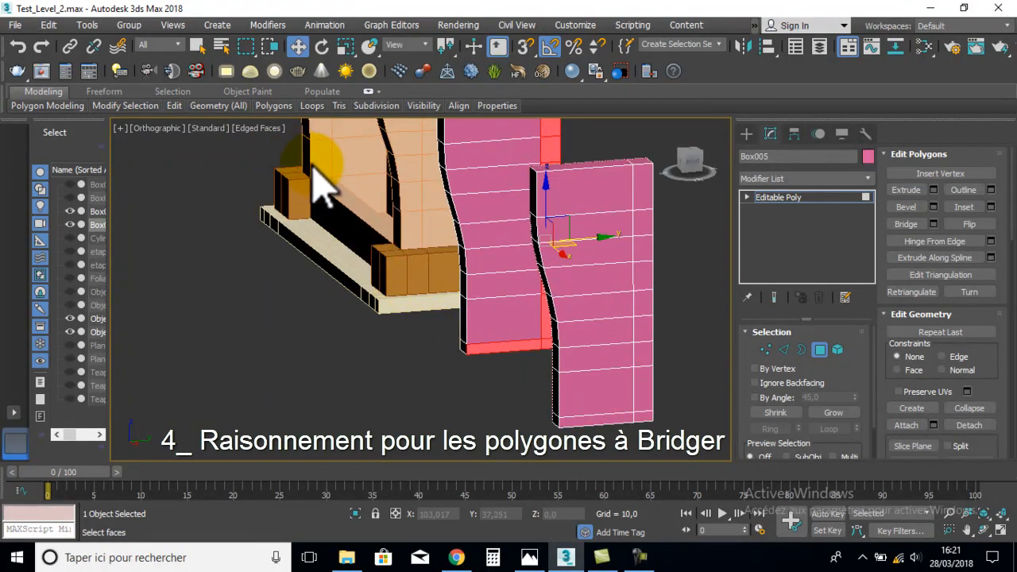
middle_click_drag(494, 263, 345, 267)
left_click(821, 348)
left_click(784, 349)
left_click(426, 176)
mouse_move(300, 107)
middle_click_drag(466, 234, 577, 262)
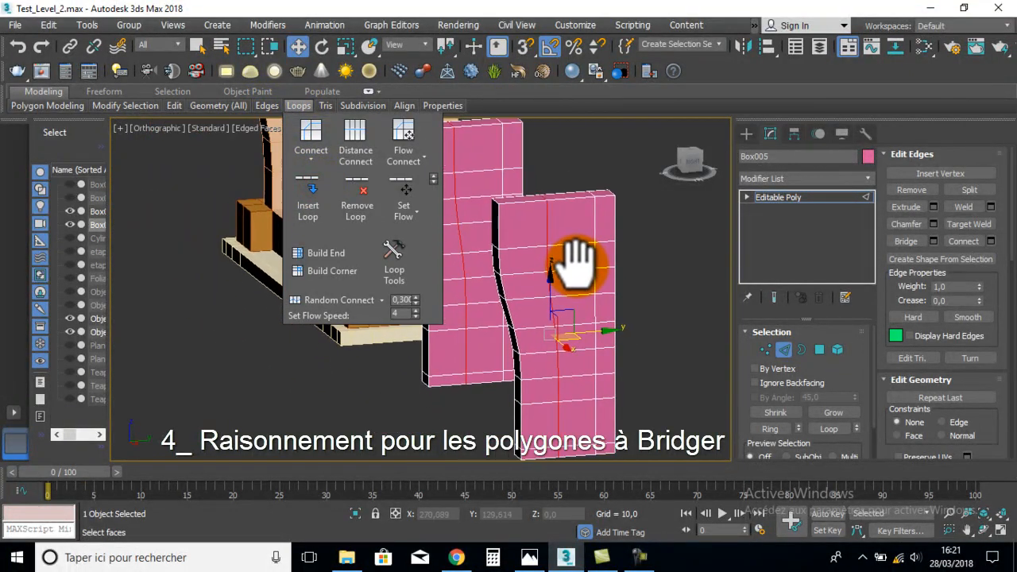
Flatten the second vertical loop along Y and move it about 9.1 units toward the panels' front edge.
left_click(345, 46)
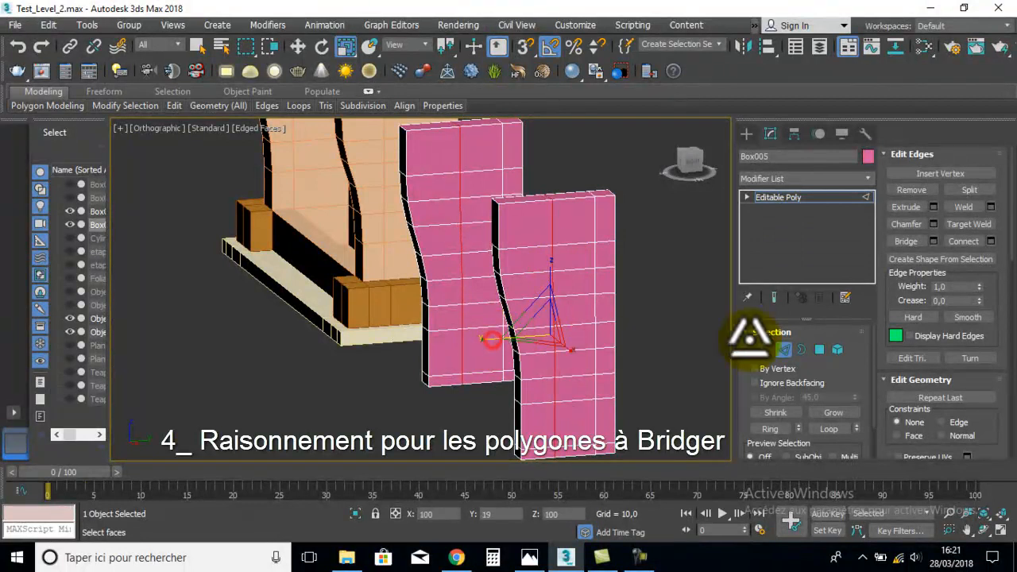
left_click_drag(486, 337, 943, 338)
key("w")
left_click(607, 332)
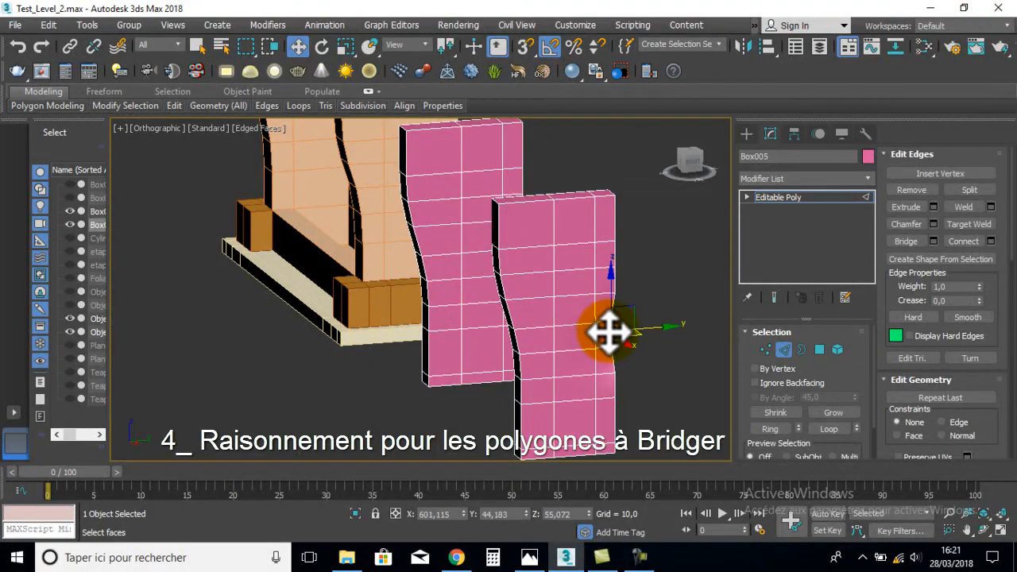
key("ctrl+z")
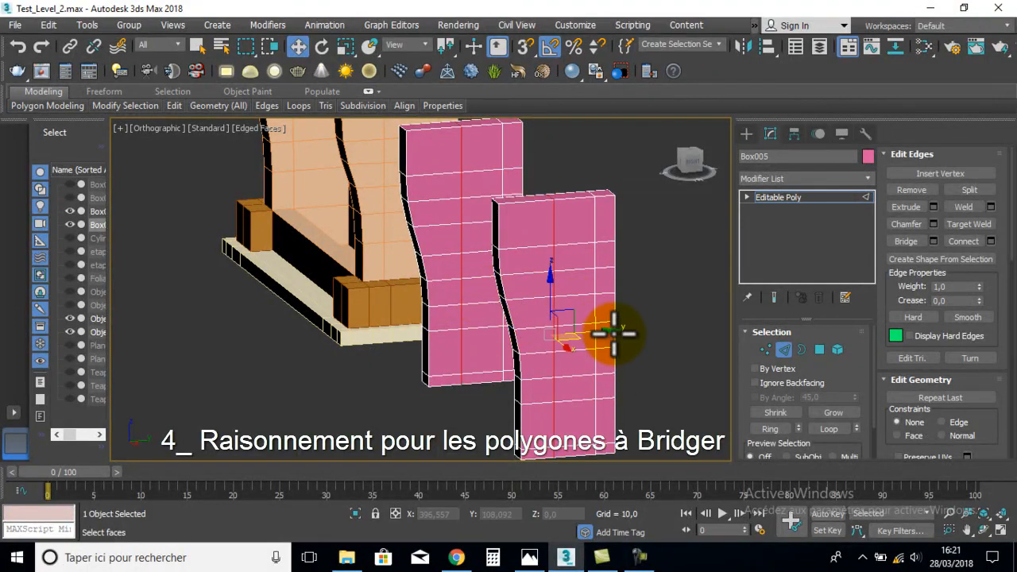
left_click_drag(611, 332, 596, 332)
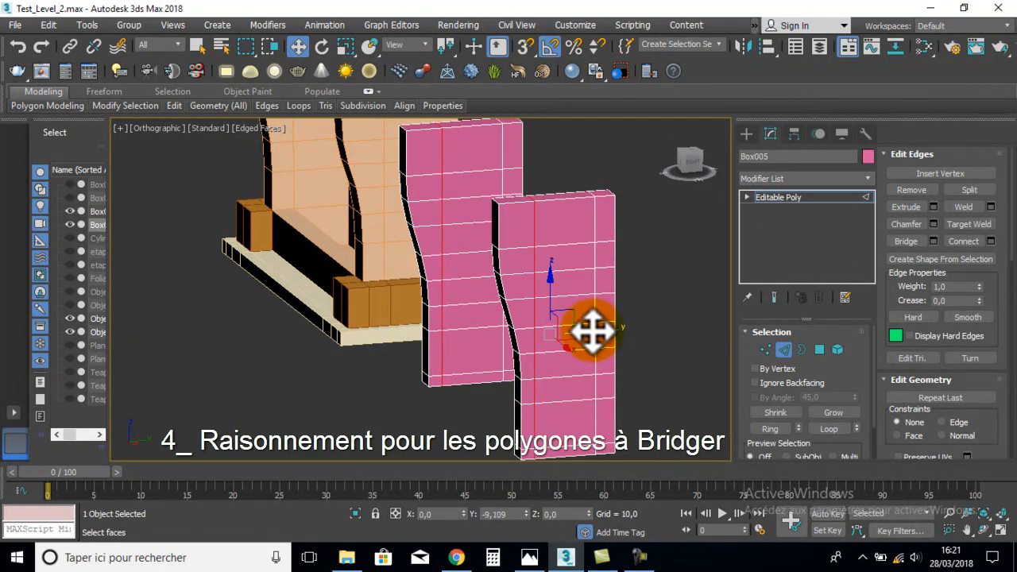
left_click_drag(591, 331, 591, 332)
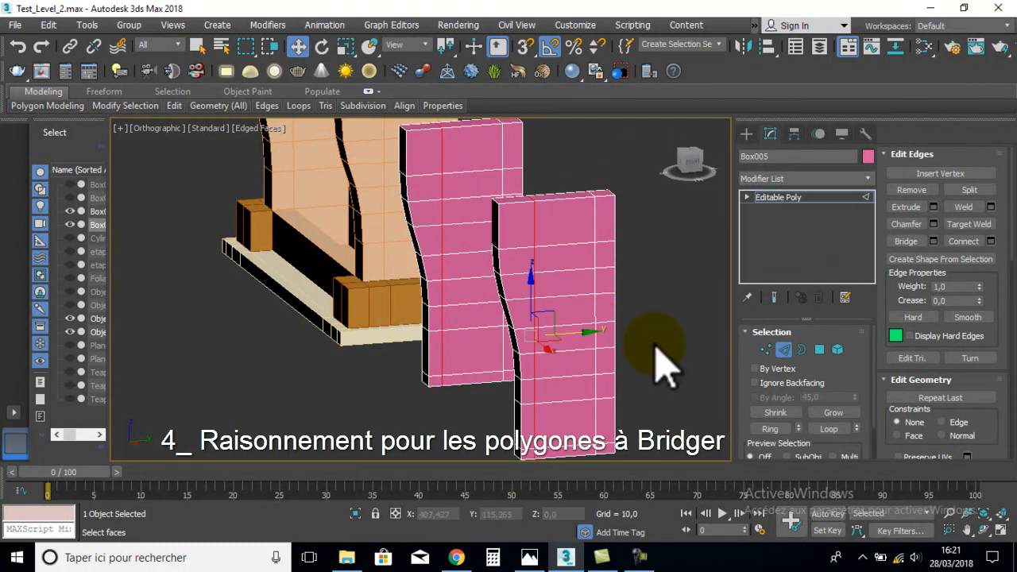
Add the lower front polygons to the inner-side selection and bridge the two panels with one segment.
left_click(819, 349)
middle_click_drag(627, 318, 523, 260)
scroll(488, 310, "down", 3)
middle_click_drag(358, 293, 584, 321, "alt")
left_click_drag(522, 157, 450, 326)
middle_click_drag(459, 344, 350, 343, "alt")
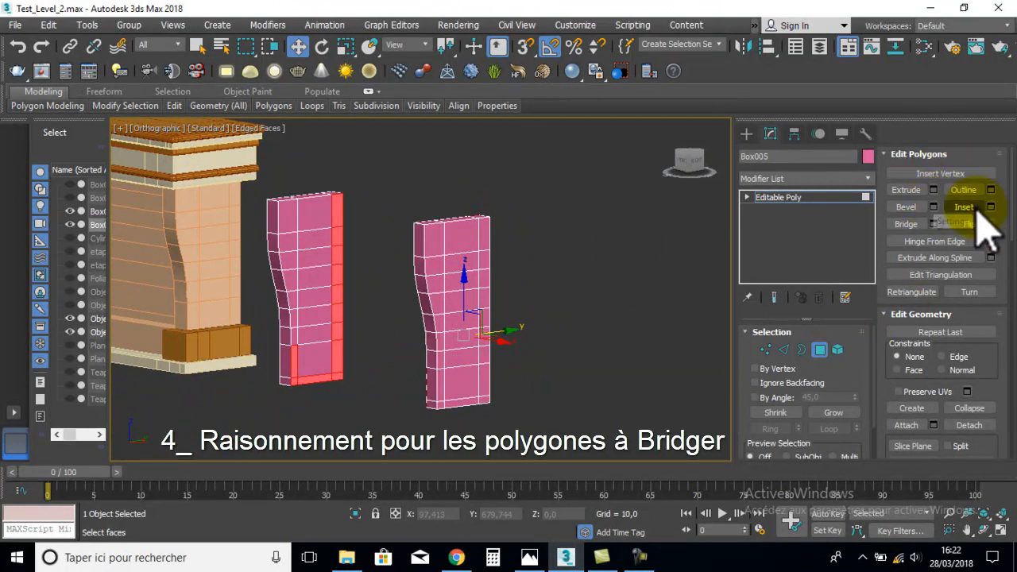
left_click(933, 224)
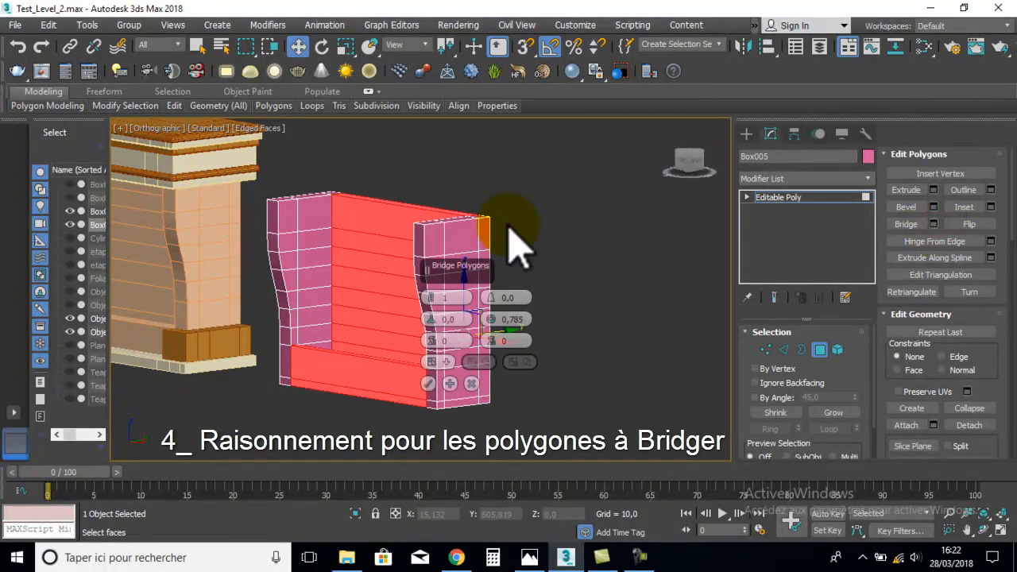
middle_click_drag(388, 238, 565, 316, "alt")
left_click(427, 384)
scroll(404, 294, "down", 2)
scroll(566, 316, "up", 2)
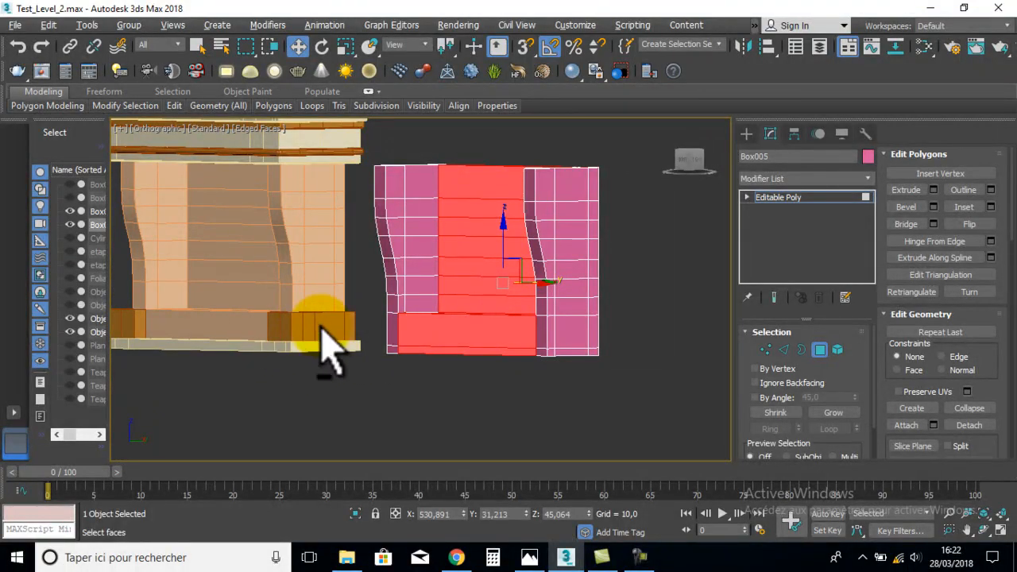
Isolate the reference fireplace's wooden trim and plinth blocks to examine their shape, then exit isolation and reselect the pink model.
left_click(820, 351)
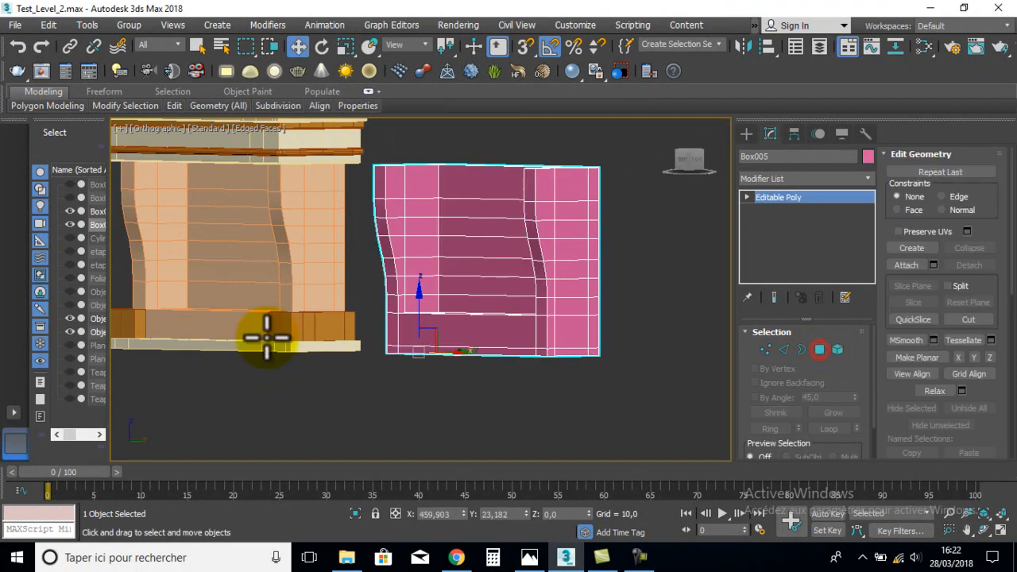
left_click(302, 319)
key("alt+q")
middle_click_drag(395, 380, 548, 405, "alt")
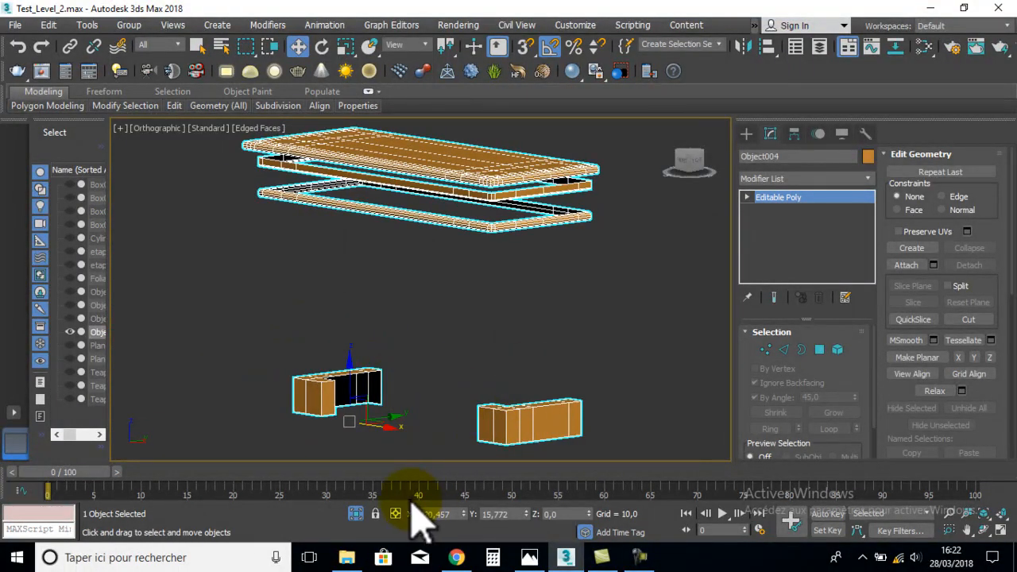
left_click(355, 514)
left_click(513, 291)
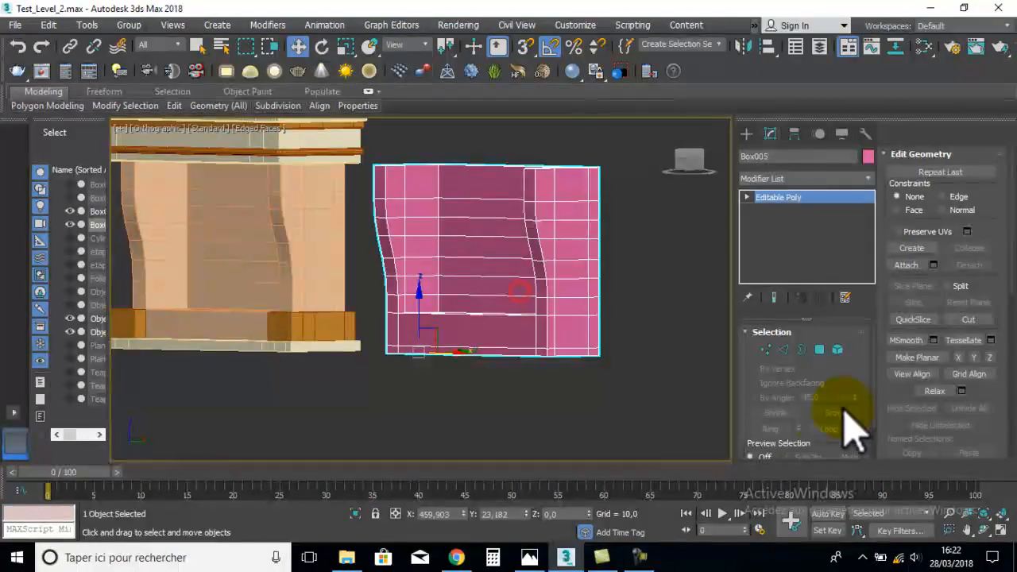
Extrude the lowest polygons on the outer sides of both columns by 10.
left_click(819, 351)
left_click(503, 323)
middle_click_drag(504, 322, 595, 365, "alt")
scroll(559, 357, "up", 4)
left_click(585, 362)
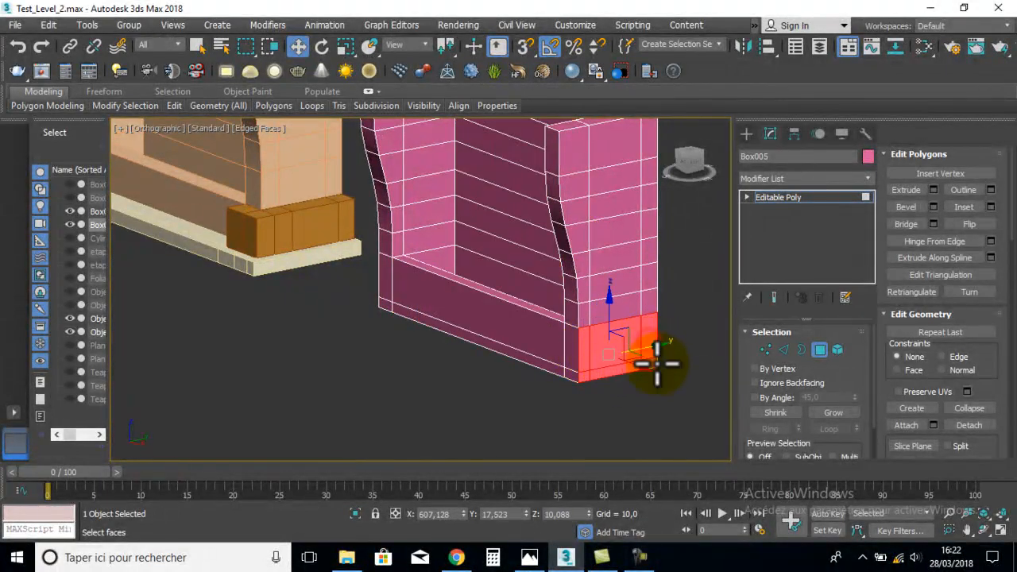
middle_click_drag(653, 364, 487, 287, "alt")
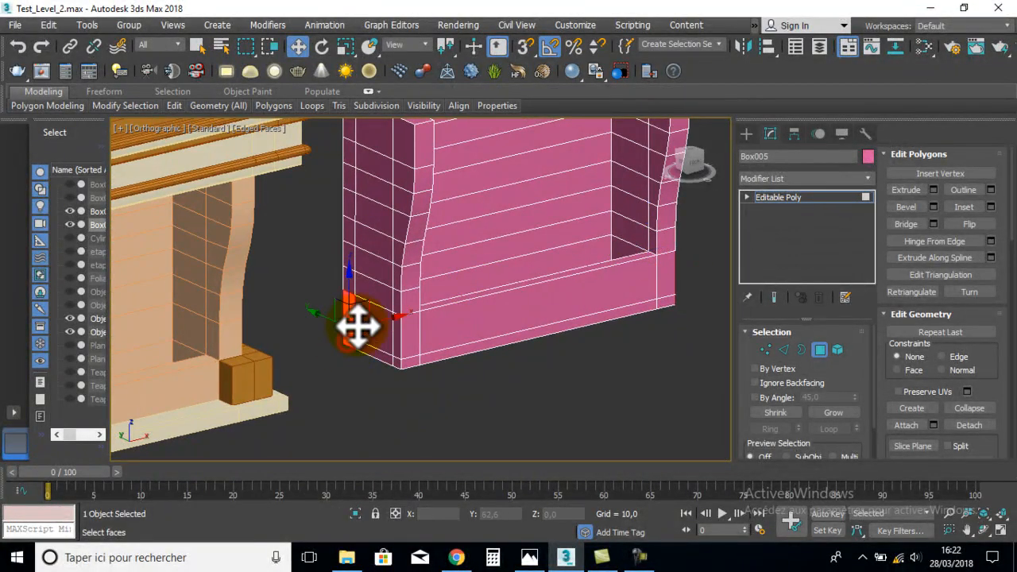
left_click(393, 341)
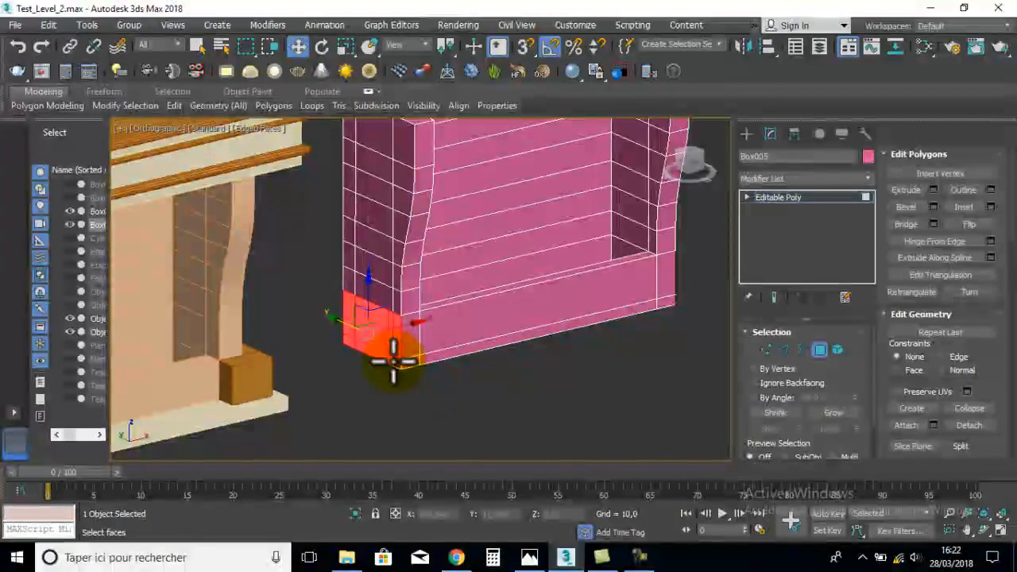
left_click(934, 191)
middle_click_drag(579, 307, 489, 306, "alt")
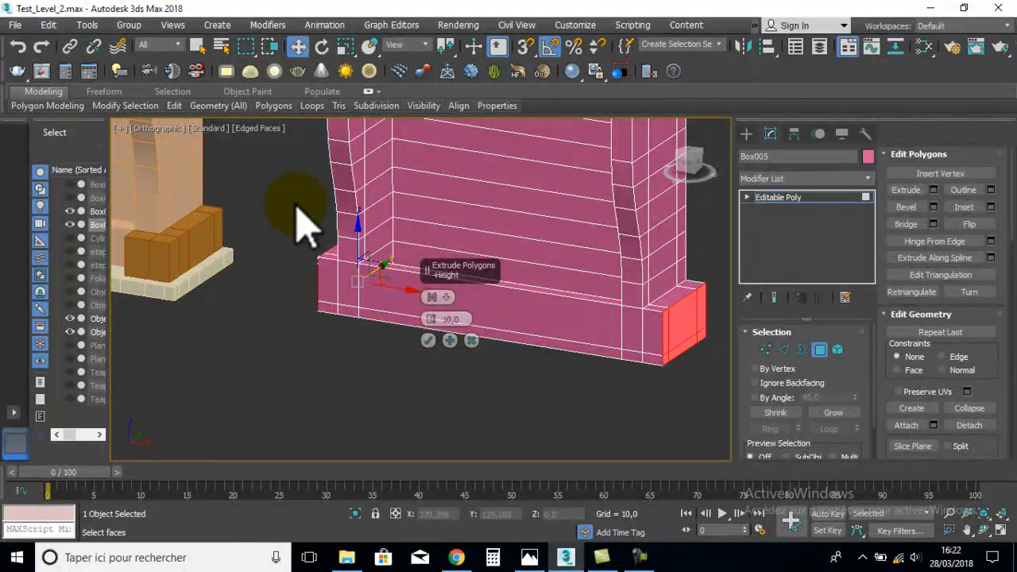
middle_click_drag(363, 206, 399, 234)
left_click(450, 340)
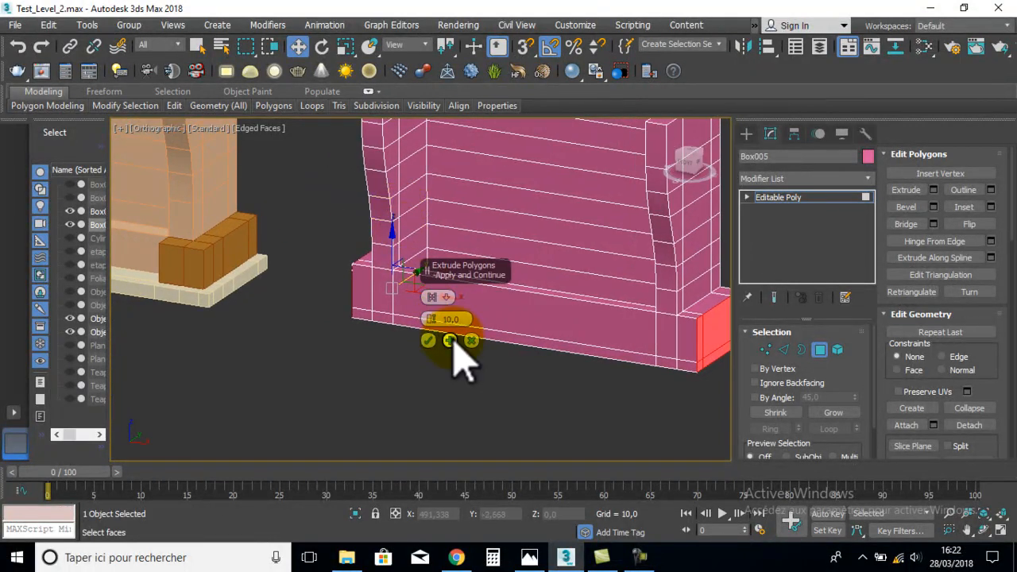
Extrude the front polygons of both plinth blocks together with the narrow bottom strip between them by 10.
left_click(354, 290)
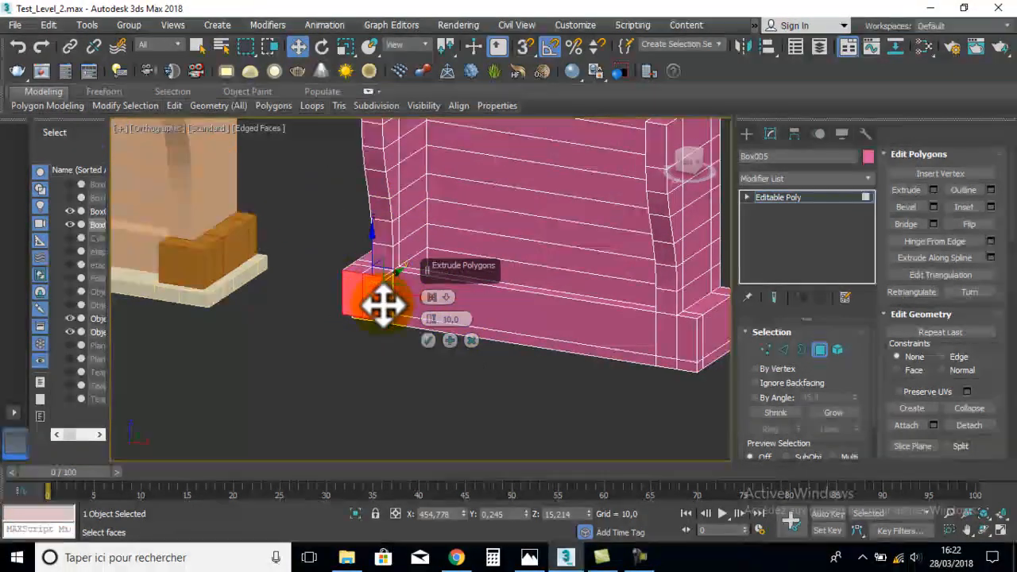
middle_click_drag(392, 316, 391, 280, "alt")
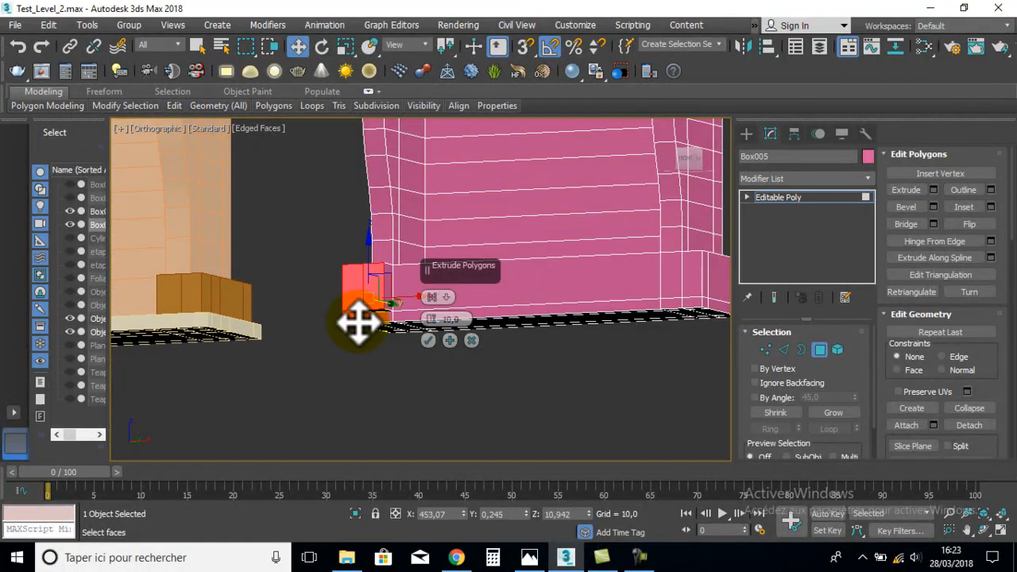
middle_click_drag(596, 275, 549, 288)
scroll(529, 230, "down", 5)
scroll(540, 297, "up", 4)
scroll(552, 292, "up", 2)
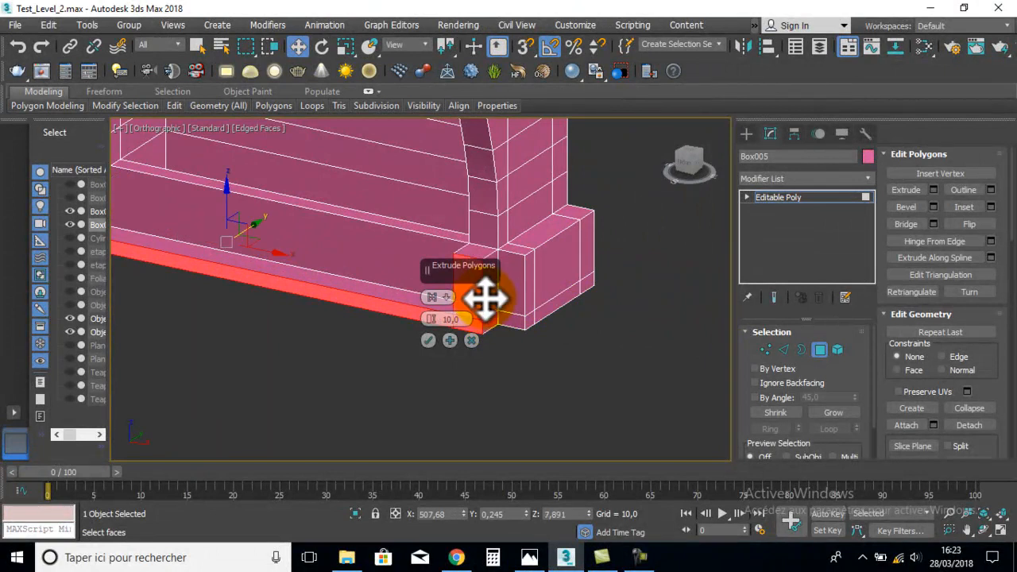
scroll(524, 326, "down", 3)
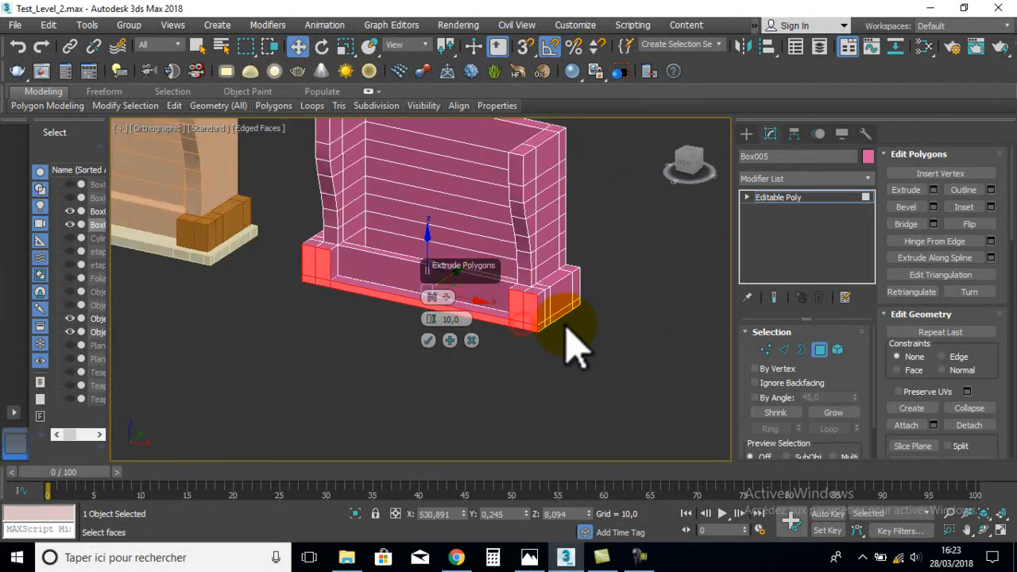
scroll(571, 249, "down", 2)
middle_click_drag(433, 237, 477, 243)
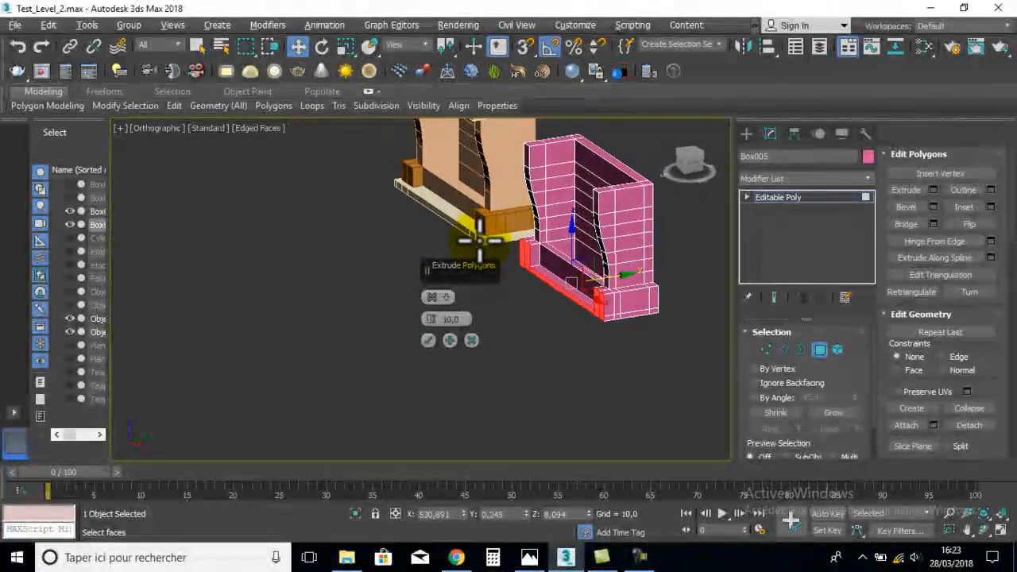
scroll(566, 216, "up", 3)
middle_click_drag(566, 216, 471, 208)
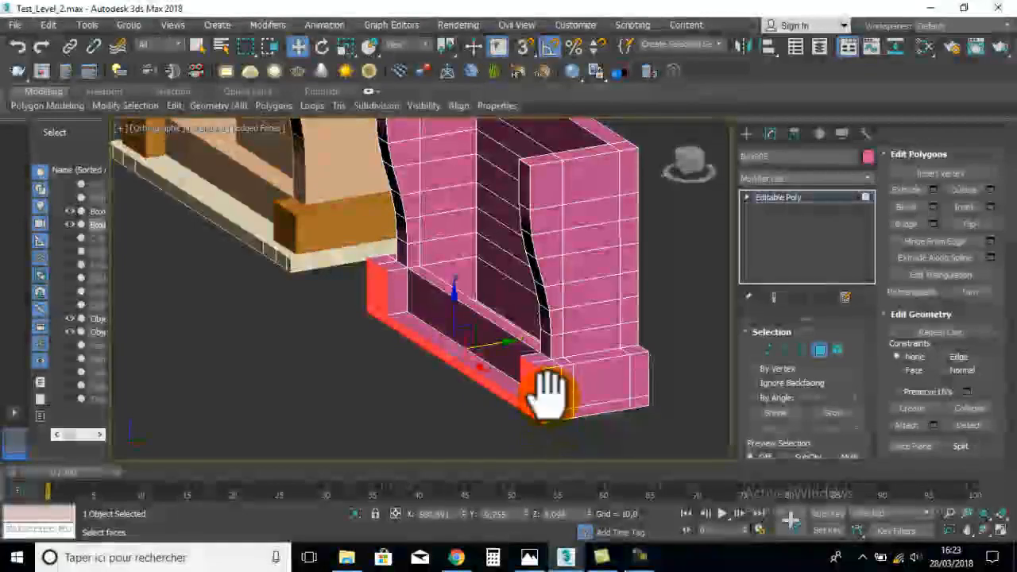
Check the reference base's corner and select the bottom strip polygons on the outer side and front of the corresponding pink plinth block.
scroll(549, 402, "down", 3)
middle_click_drag(548, 402, 504, 357)
middle_click_drag(352, 289, 372, 286, "alt")
middle_click_drag(294, 308, 461, 302)
scroll(461, 302, "up", 6)
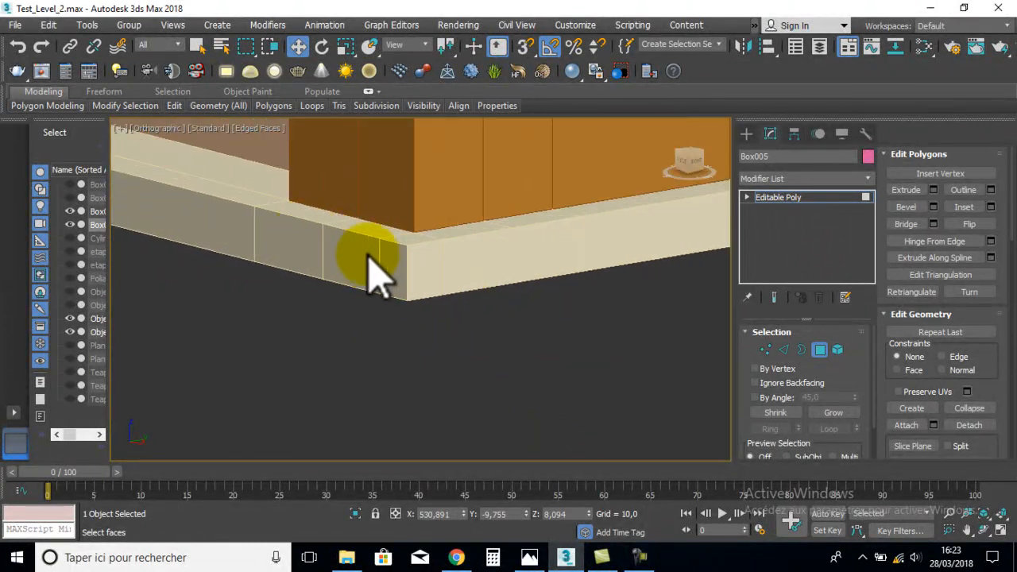
scroll(526, 341, "down", 4)
middle_click_drag(527, 341, 330, 330)
scroll(482, 379, "up", 3)
middle_click_drag(483, 380, 413, 365)
left_click(435, 320)
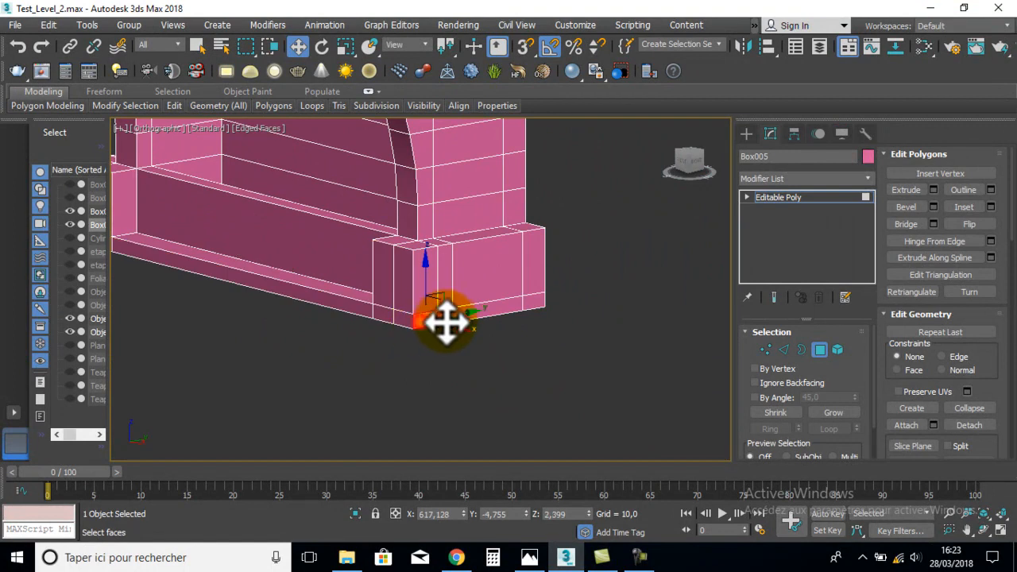
left_click(539, 303, "ctrl")
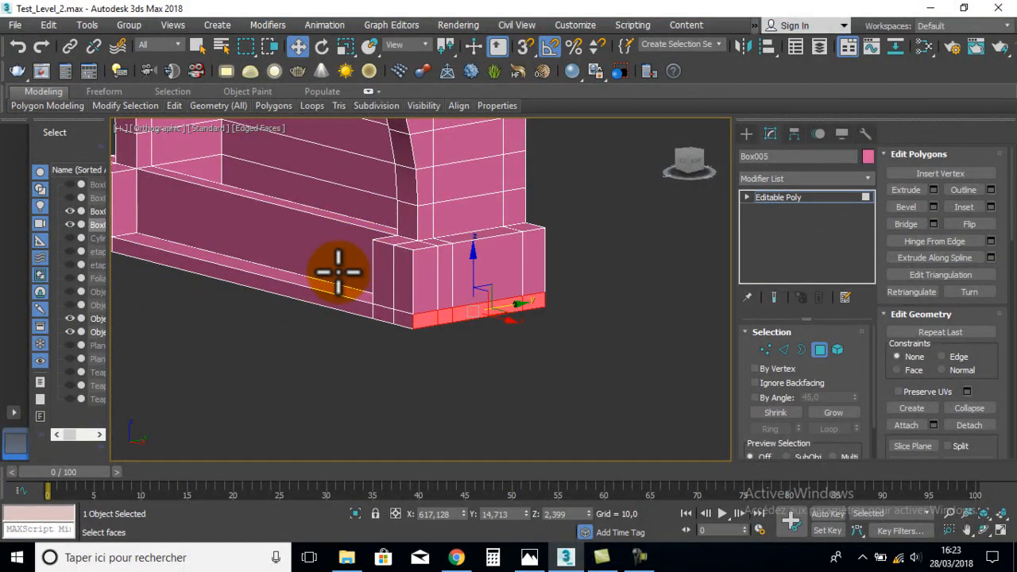
middle_click_drag(421, 308, 409, 369, "alt")
left_click(393, 328, "ctrl")
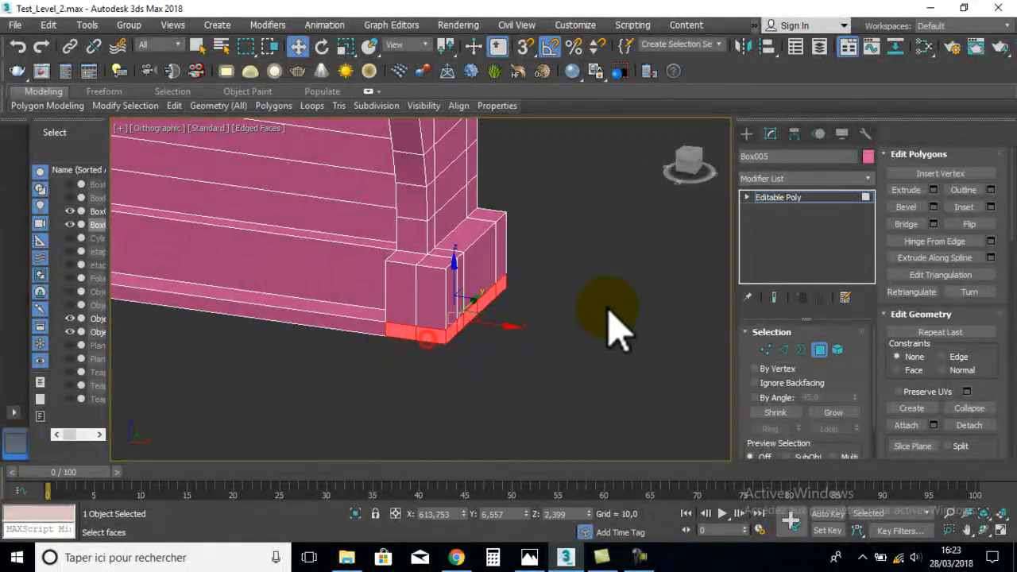
mouse_move(509, 318)
middle_mouse_down("alt")
mouse_move(534, 299)
mouse_move(518, 304)
middle_mouse_up("alt")
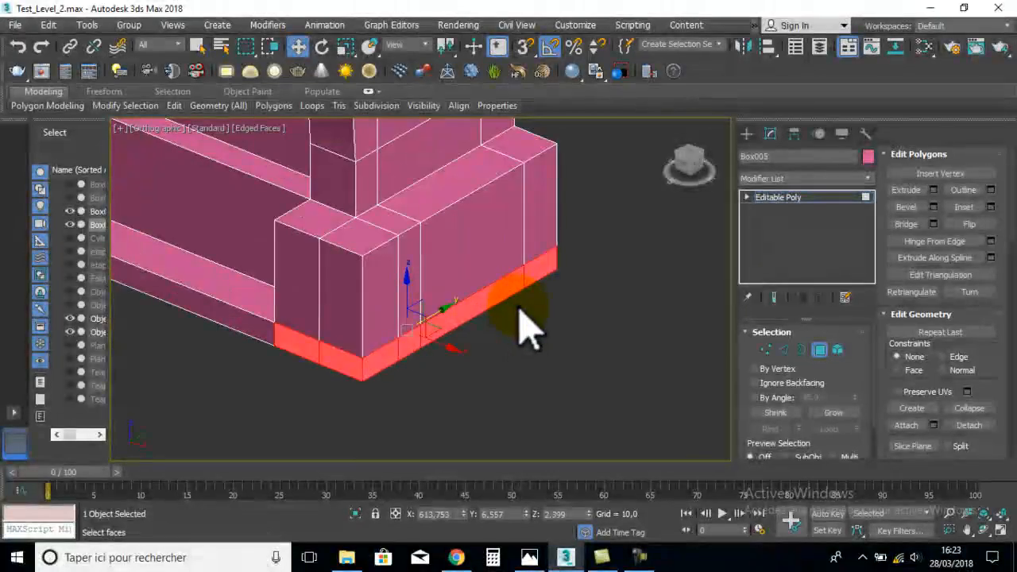
Try to extrude the selected bottom strip polygons by 10 along their local normals.
left_click(935, 225)
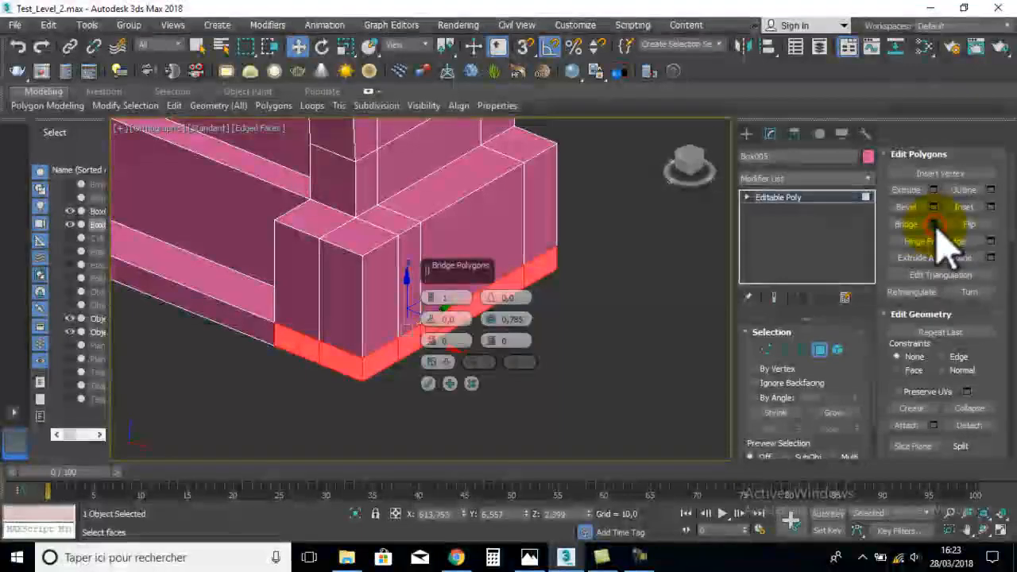
left_click(469, 384)
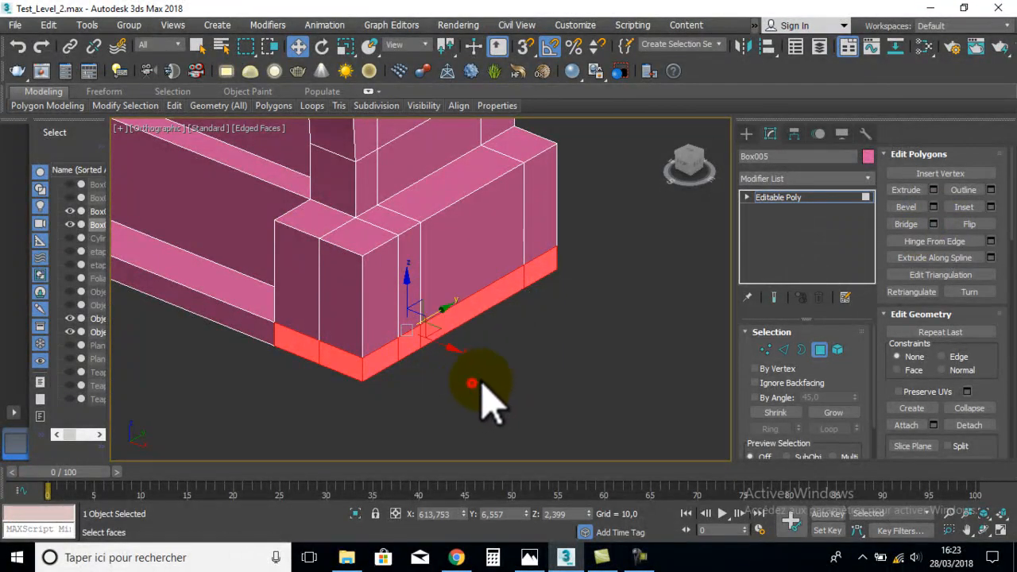
left_click(933, 190)
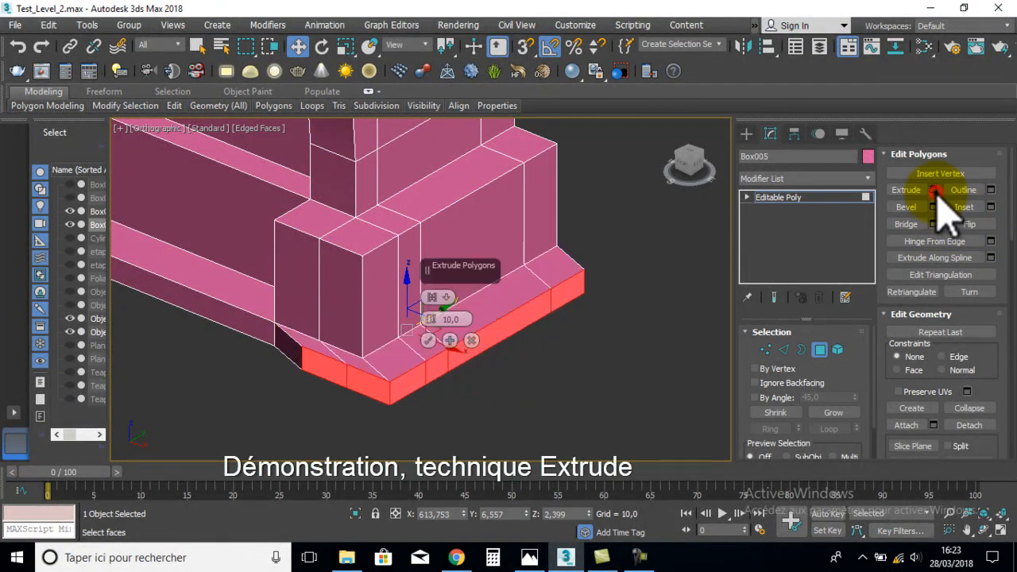
left_click(451, 300)
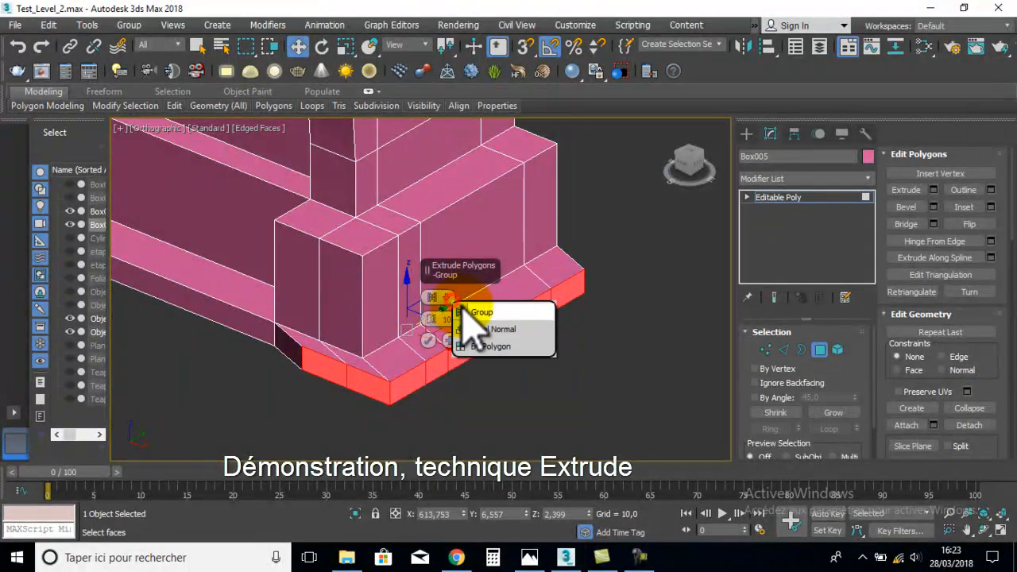
left_click(470, 329)
middle_click_drag(369, 265, 368, 291, "alt")
left_click(428, 341)
Examine the extruded plinth corner from above, and undo the local-normal extrusion.
scroll(384, 329, "down", 3)
scroll(305, 310, "down", 2)
middle_click_drag(309, 355, 383, 320)
scroll(436, 317, "up", 2)
middle_click_drag(426, 263, 396, 258, "alt")
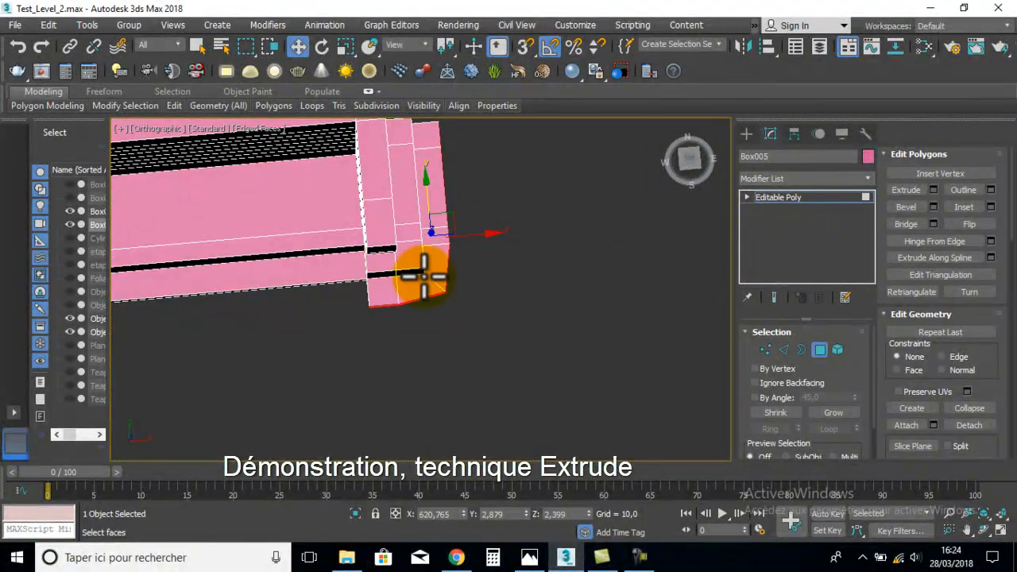
middle_click_drag(532, 340, 472, 338, "alt")
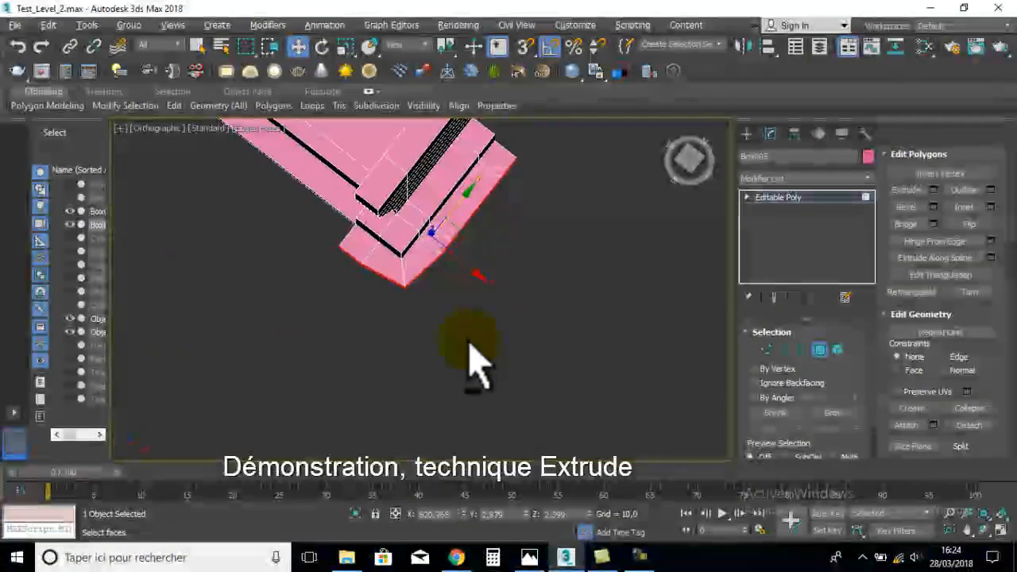
scroll(445, 306, "up", 2)
middle_click_drag(432, 292, 481, 346)
scroll(481, 344, "up", 2)
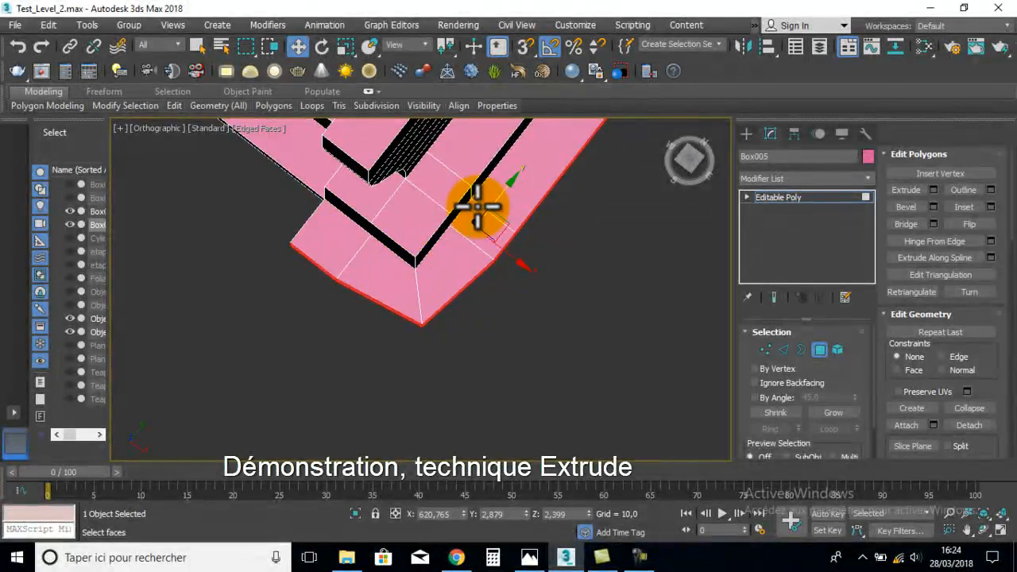
middle_click_drag(477, 201, 465, 288)
scroll(434, 343, "up", 2)
key("ctrl+z")
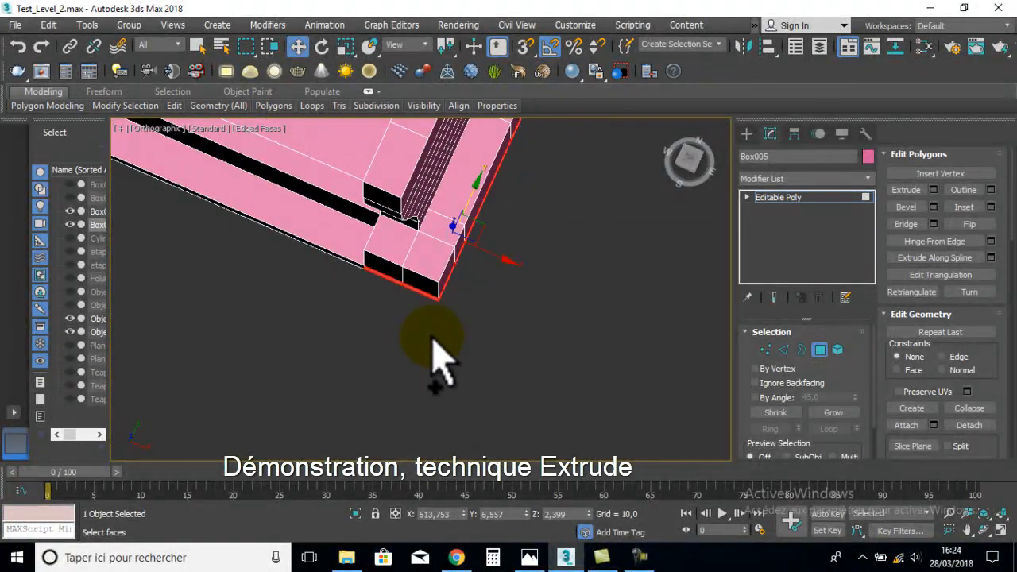
Limit the selection to the bottom strips on both plinth blocks' outer sides and extrude them by 5.
left_click_drag(373, 309, 406, 269, "alt")
scroll(476, 334, "up", 6)
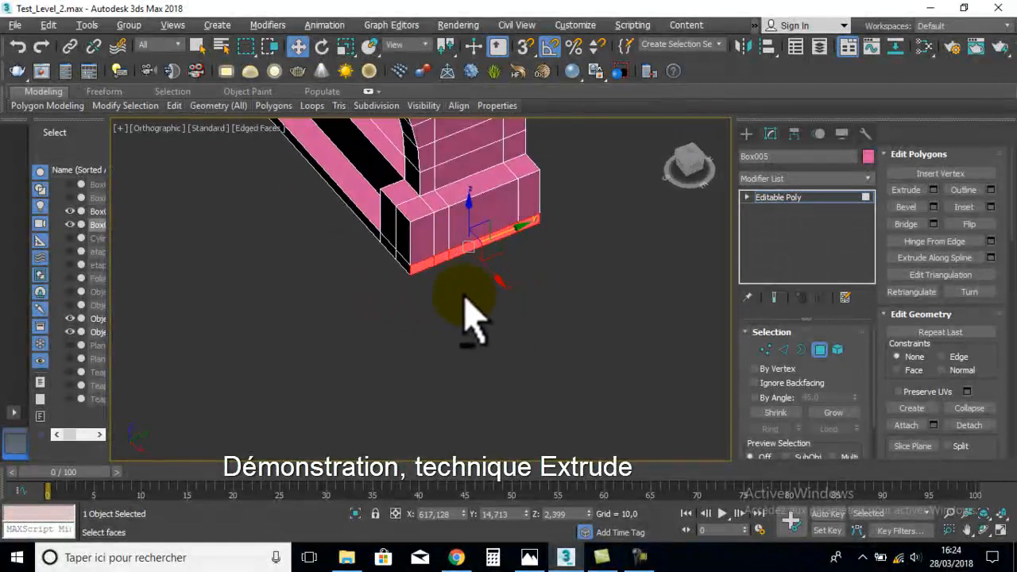
middle_click_drag(646, 310, 556, 206)
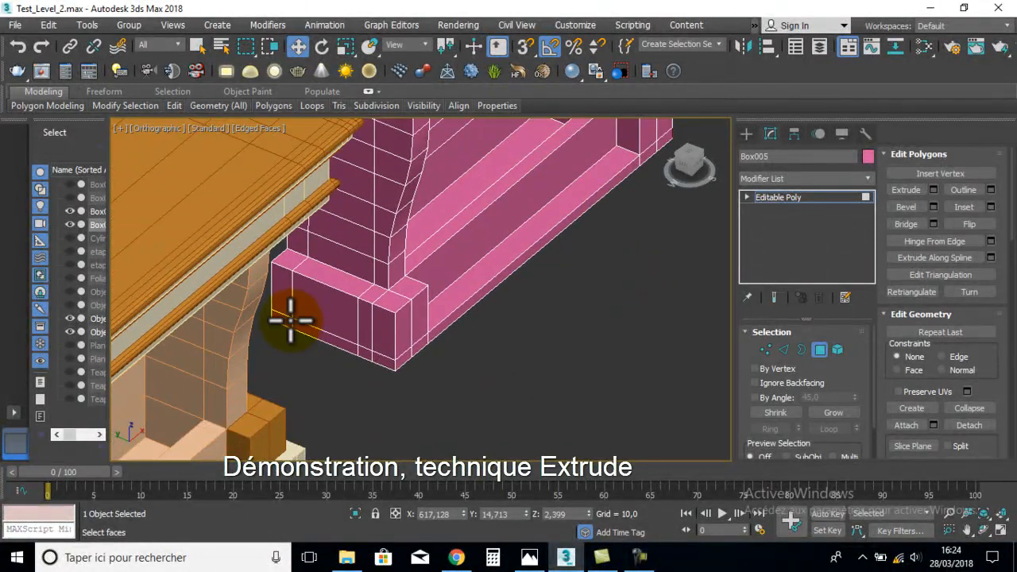
middle_click_drag(370, 347, 421, 381, "alt")
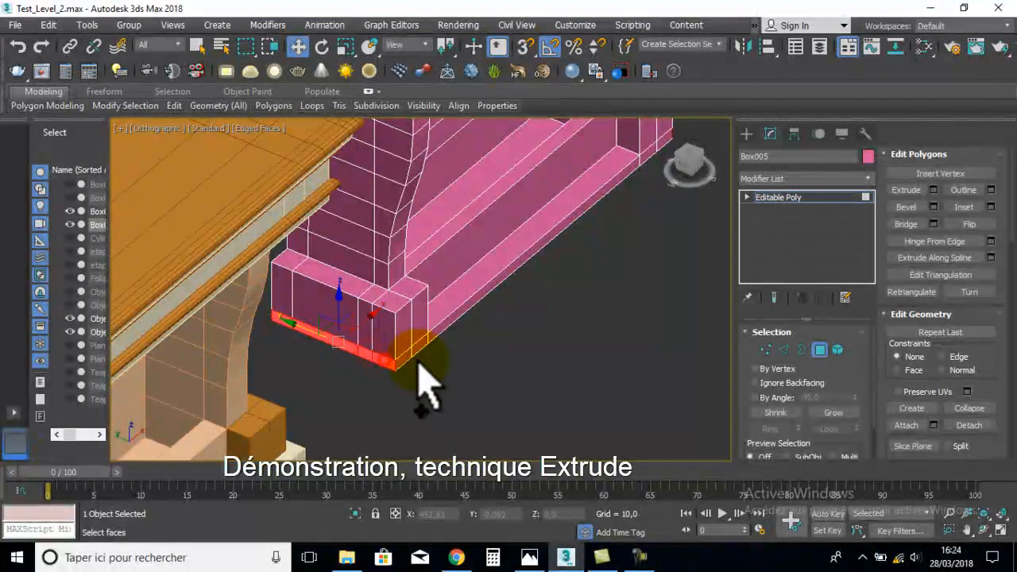
left_click(933, 191)
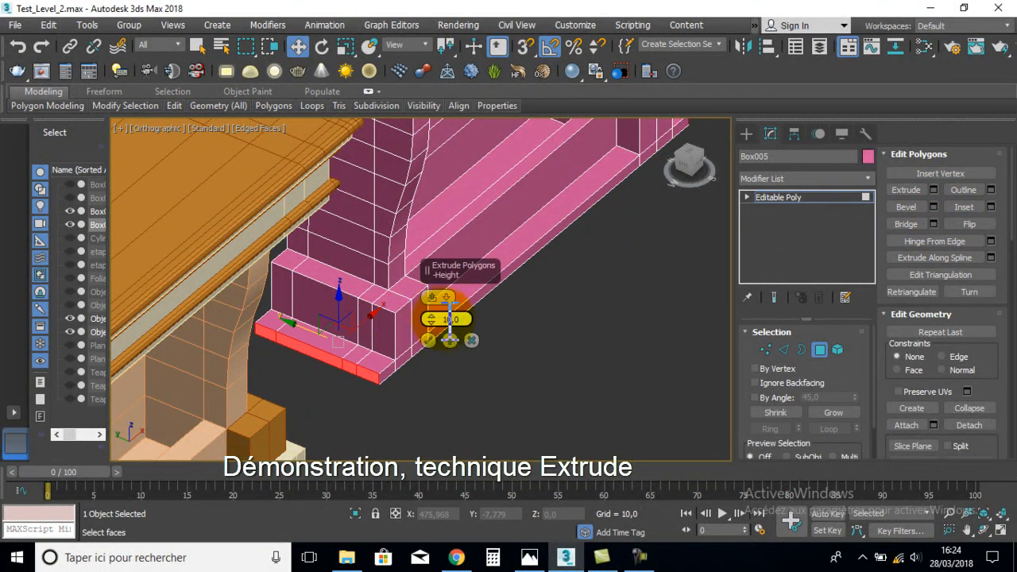
type("5")
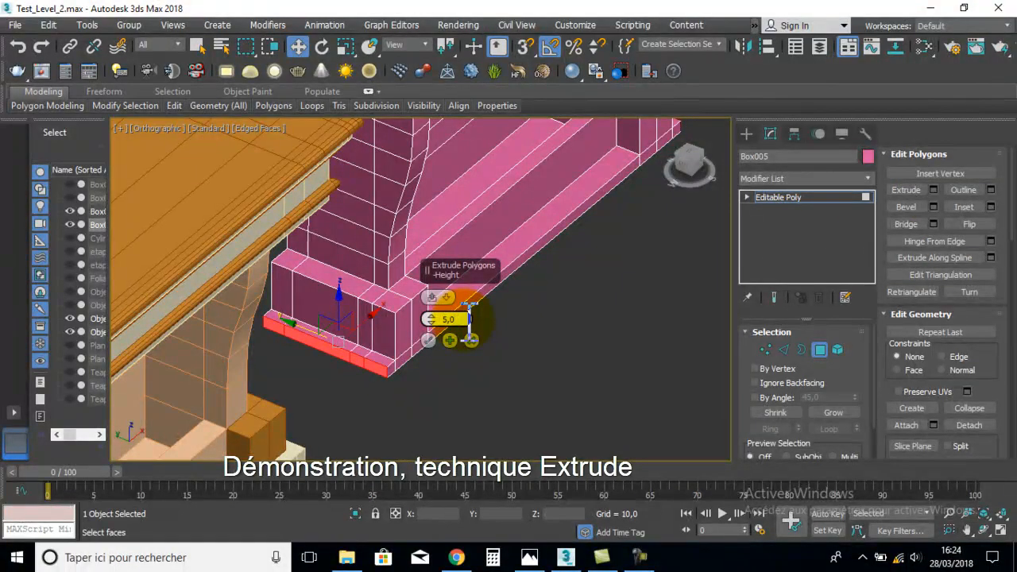
left_click(428, 340)
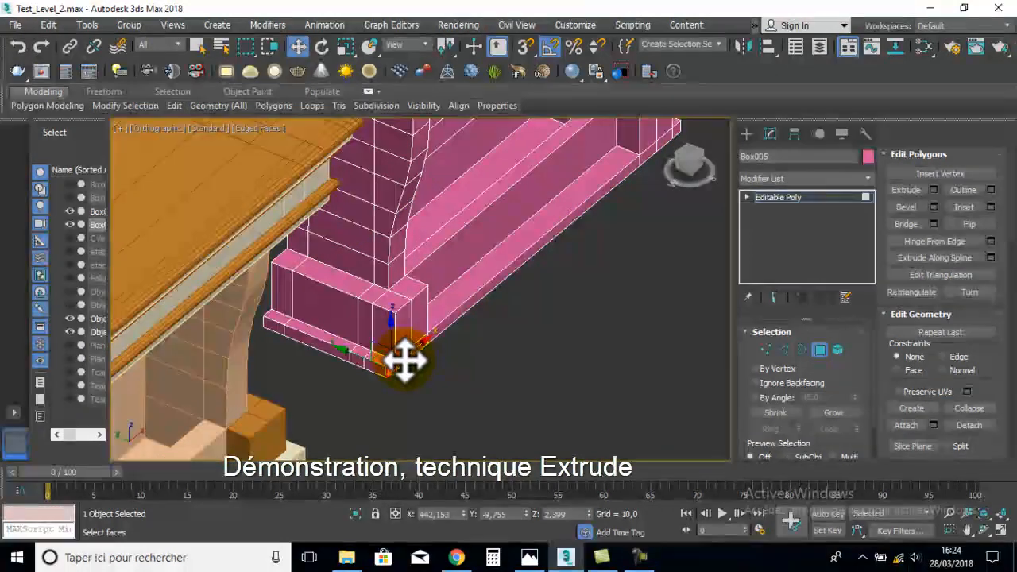
Select the whole front bottom strip, including both corner ends, and extrude it by 5.
left_click(450, 320, "ctrl")
middle_click_drag(610, 255, 419, 371)
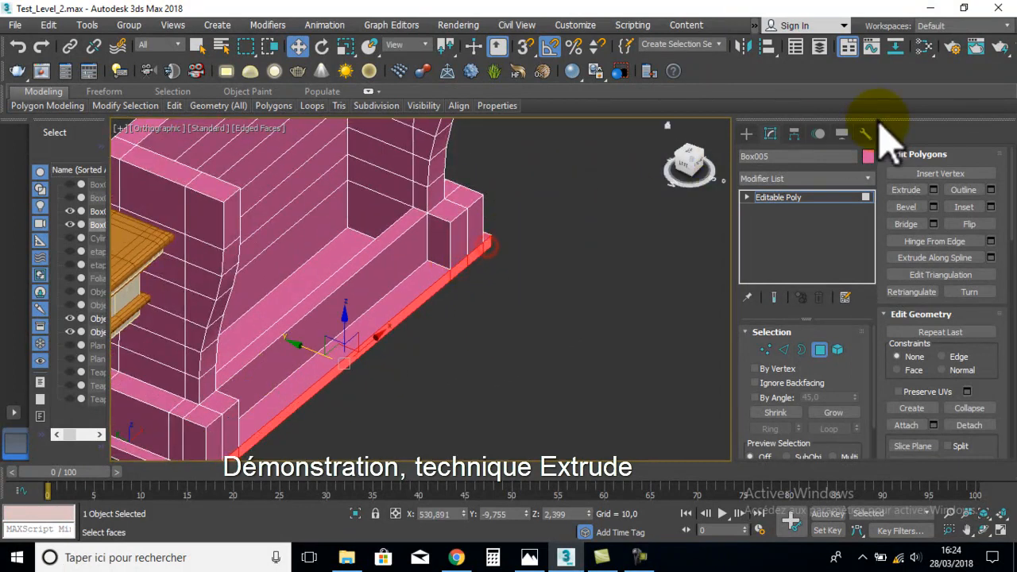
left_click(933, 190)
middle_click_drag(612, 307, 501, 324)
left_click(428, 340)
Compare the pink model's stepped base with the plinth blocks and base slab of the reference fireplace.
middle_click_drag(251, 266, 468, 279)
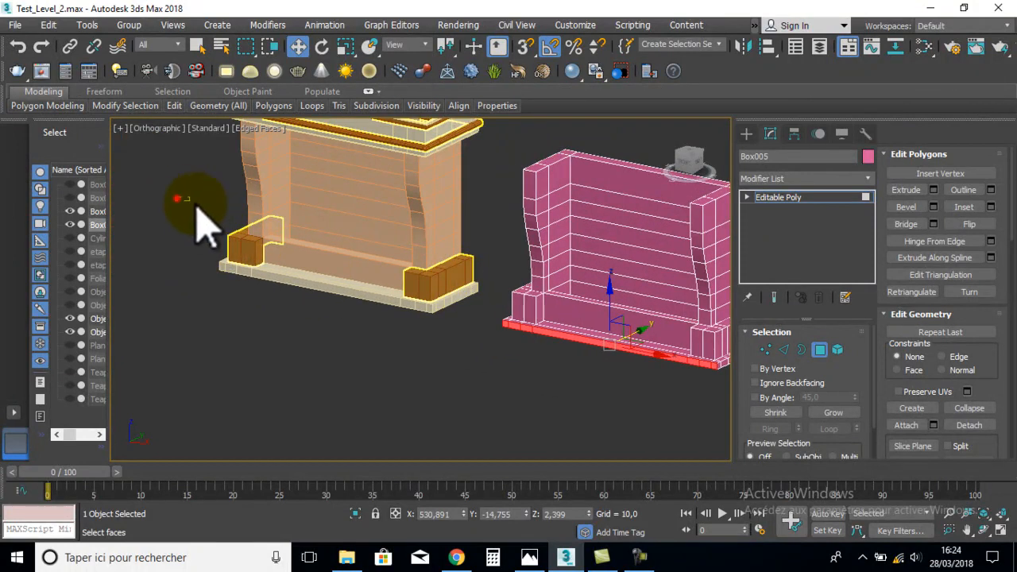
left_click_drag(461, 289, 491, 347)
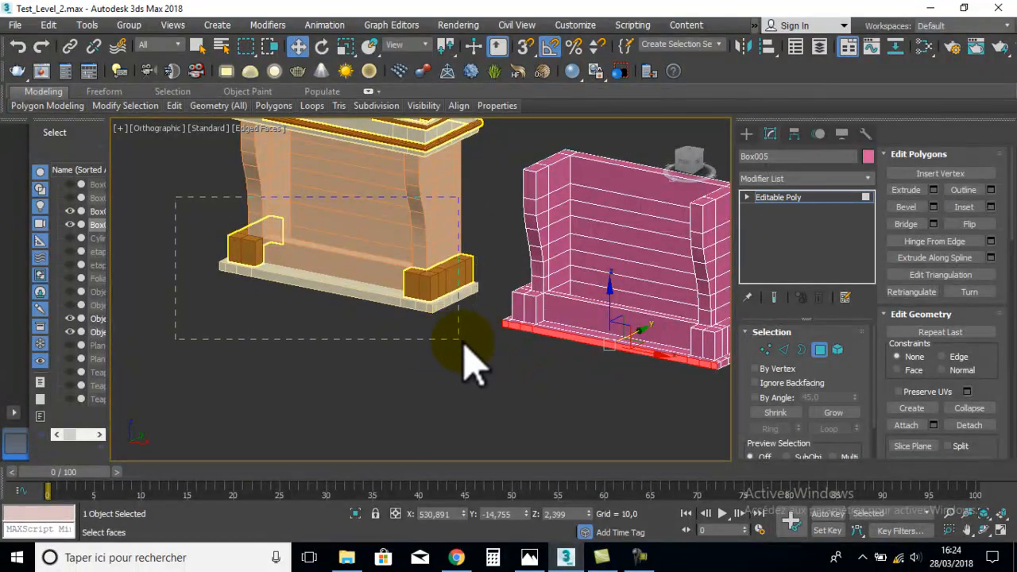
middle_click_drag(502, 296, 421, 302)
middle_click_drag(579, 298, 633, 286, "alt")
middle_click_drag(424, 294, 624, 289)
middle_click_drag(433, 238, 477, 231, "alt")
middle_click_drag(508, 221, 463, 275)
scroll(413, 278, "up", 3)
scroll(401, 256, "down", 2)
scroll(464, 276, "down", 2)
mouse_move(523, 290)
middle_mouse_down()
mouse_move(408, 243)
mouse_move(471, 270)
mouse_move(472, 291)
mouse_move(519, 295)
middle_mouse_up()
Select the top faces of the back wall and both columns with a 45° angle limit and extrude them by 5.
left_click(820, 351)
scroll(519, 294, "up", 2)
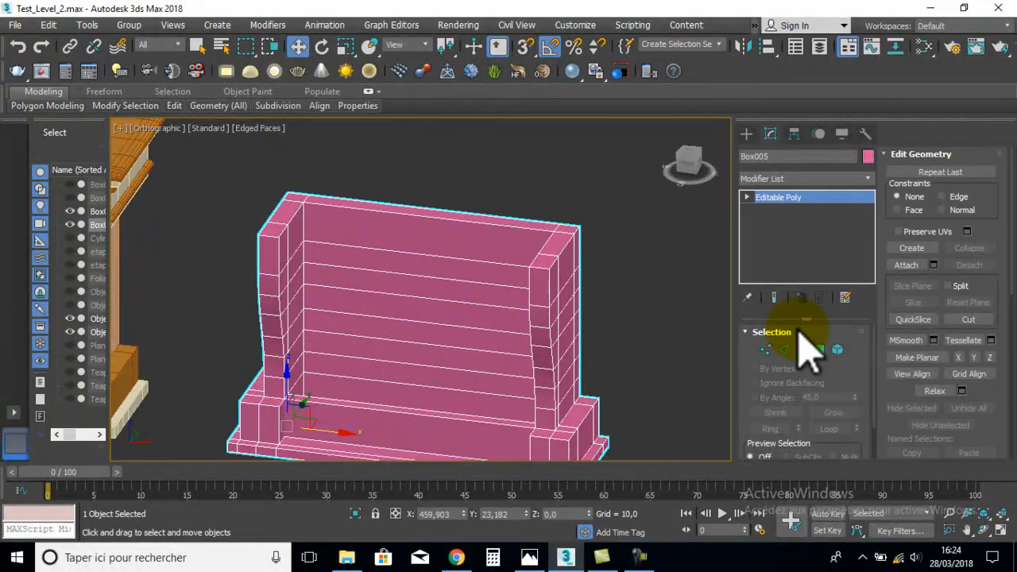
left_click(821, 351)
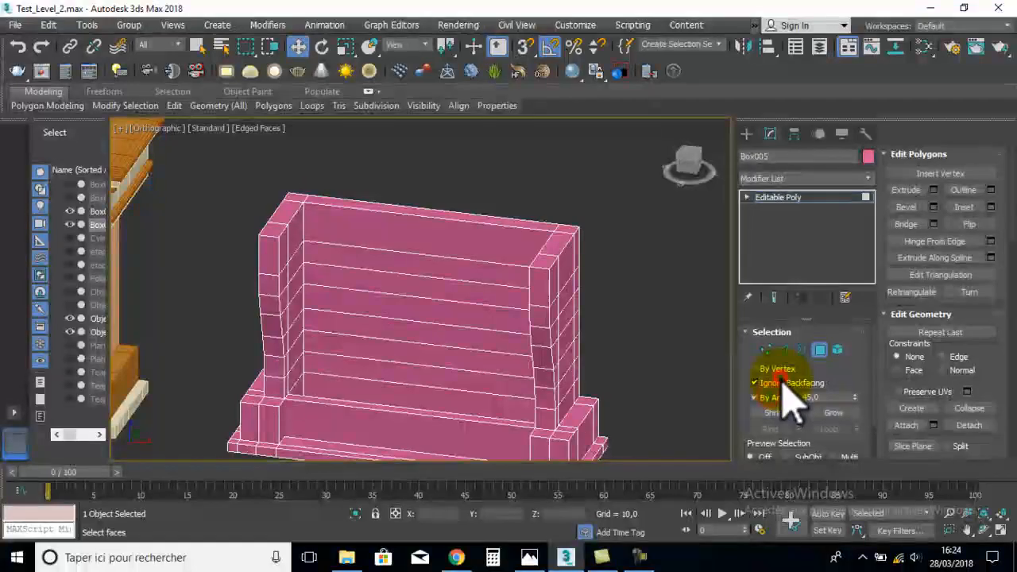
left_click(554, 260)
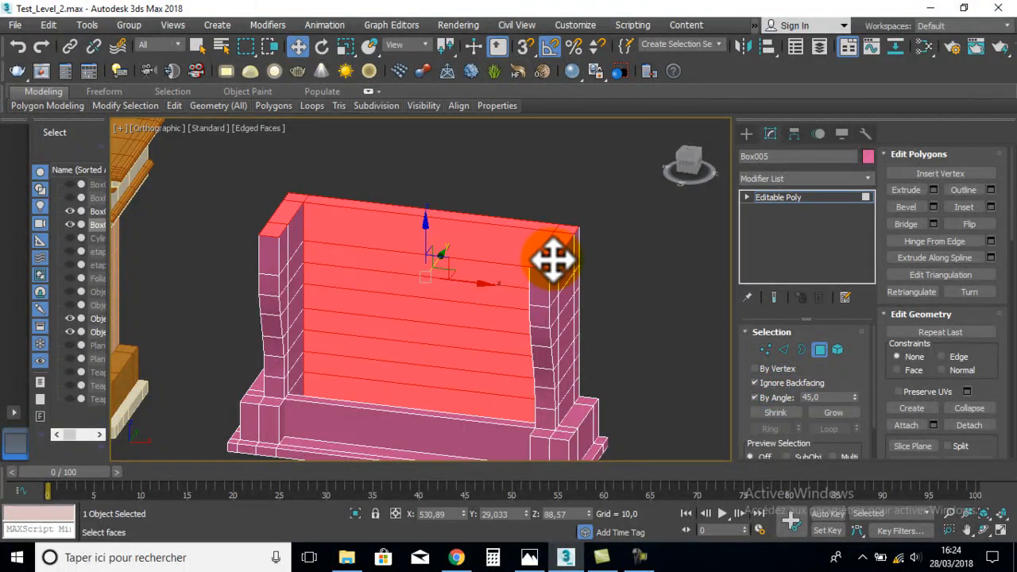
left_click(464, 245, "alt")
middle_click_drag(585, 279, 562, 331, "alt")
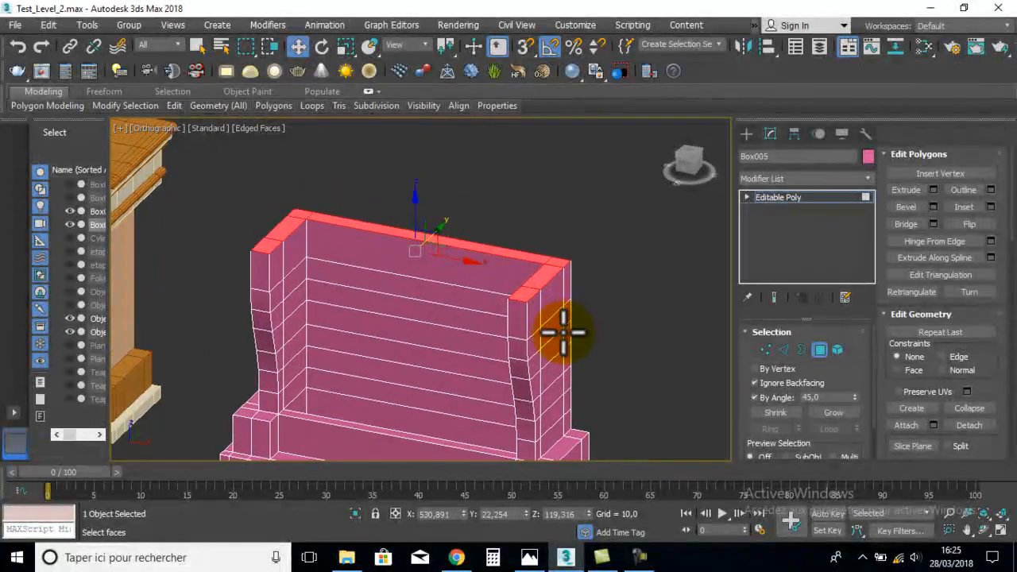
left_click(933, 190)
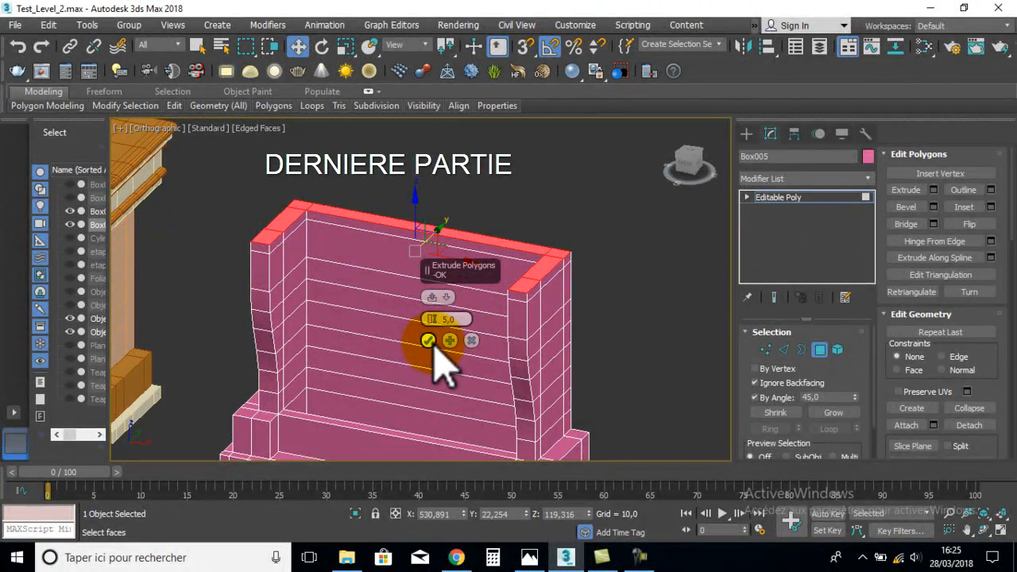
left_click(429, 174)
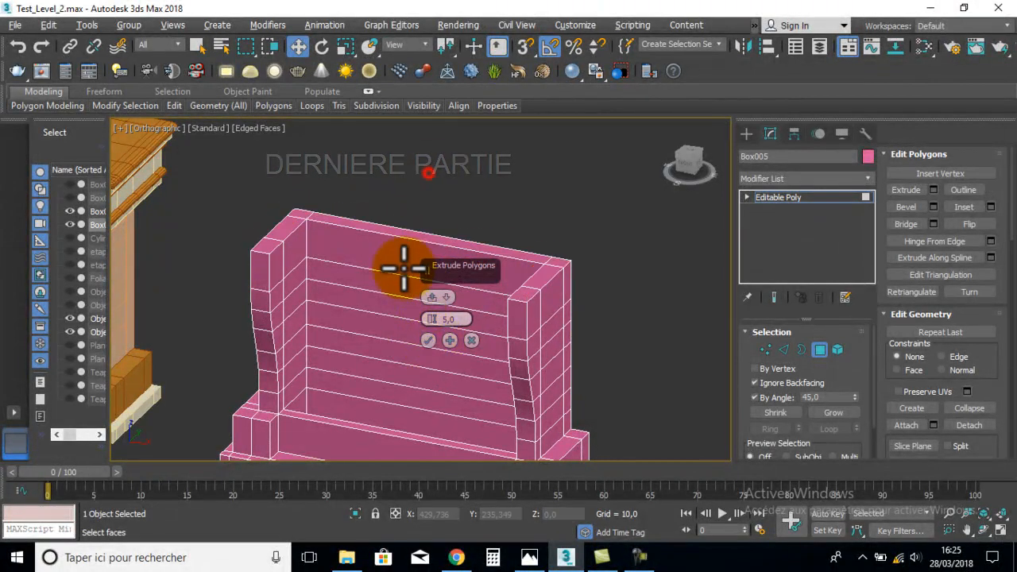
Select the inward-facing strip of the new top layer along the back wall and both columns, and delete it.
left_click(357, 226)
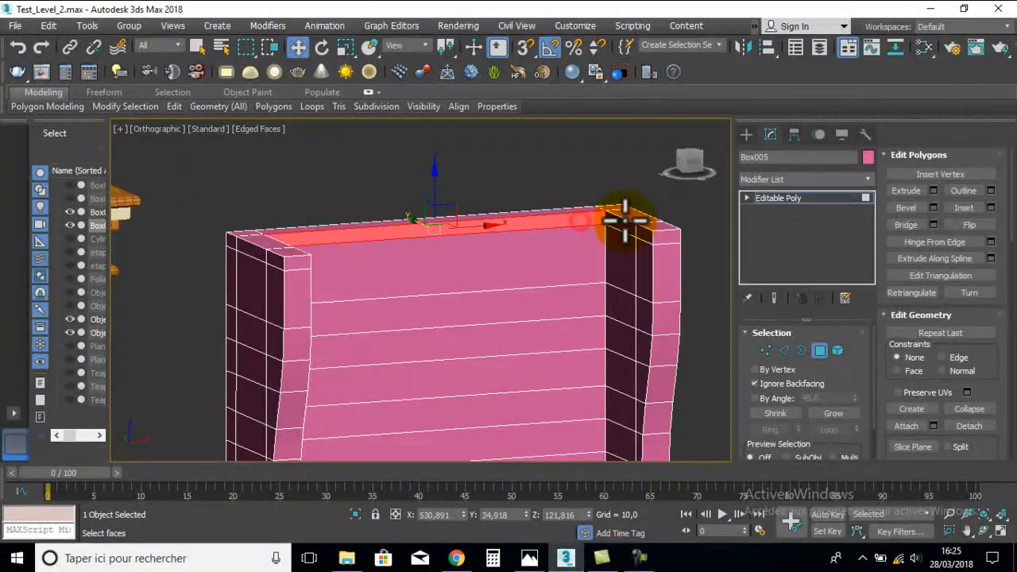
middle_click_drag(642, 239, 489, 231, "alt")
middle_click_drag(489, 231, 516, 293)
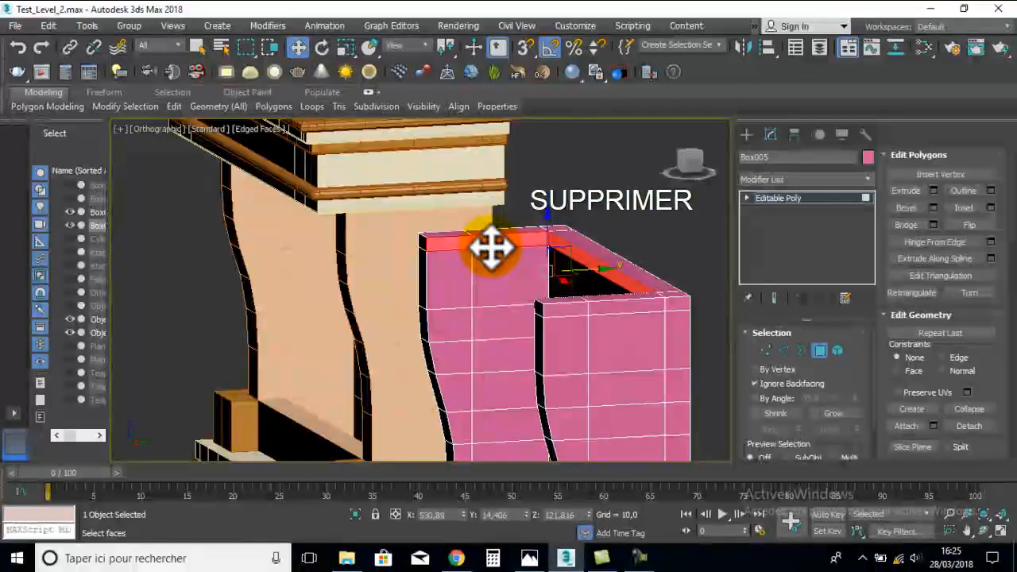
key("Delete")
Select the border of the opened top layer as edges and deselect its middle stretch, keeping the edges at both columns.
left_click(803, 350)
left_click(571, 269)
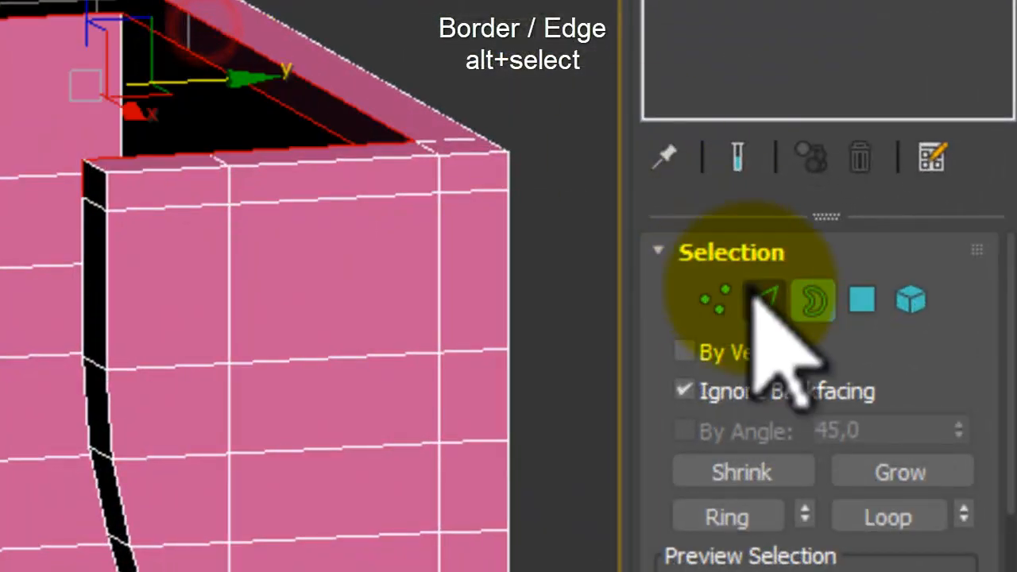
left_click(762, 299)
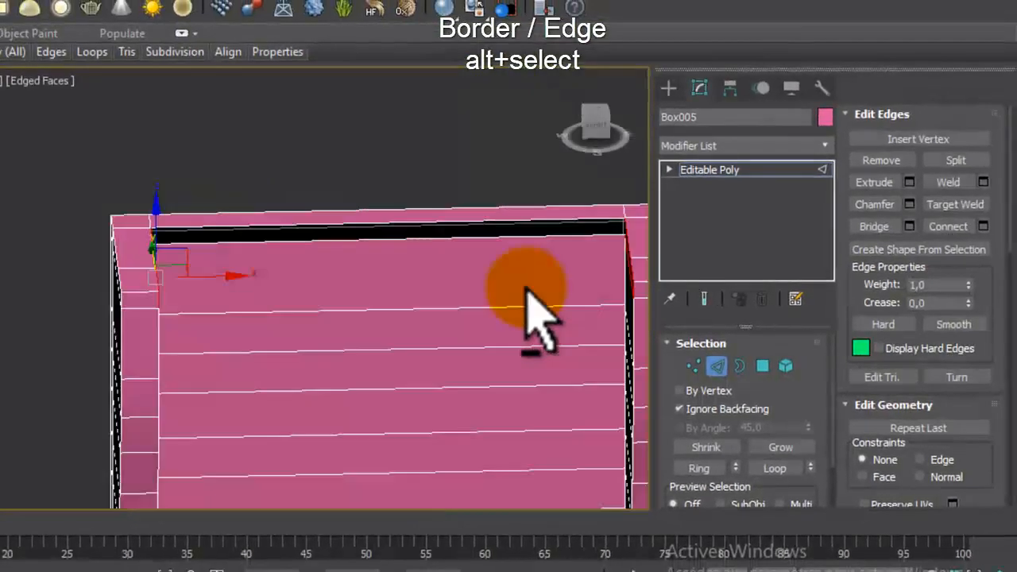
middle_click_drag(552, 283, 318, 363, "alt")
left_click(737, 367)
left_click(445, 256)
left_click(718, 368)
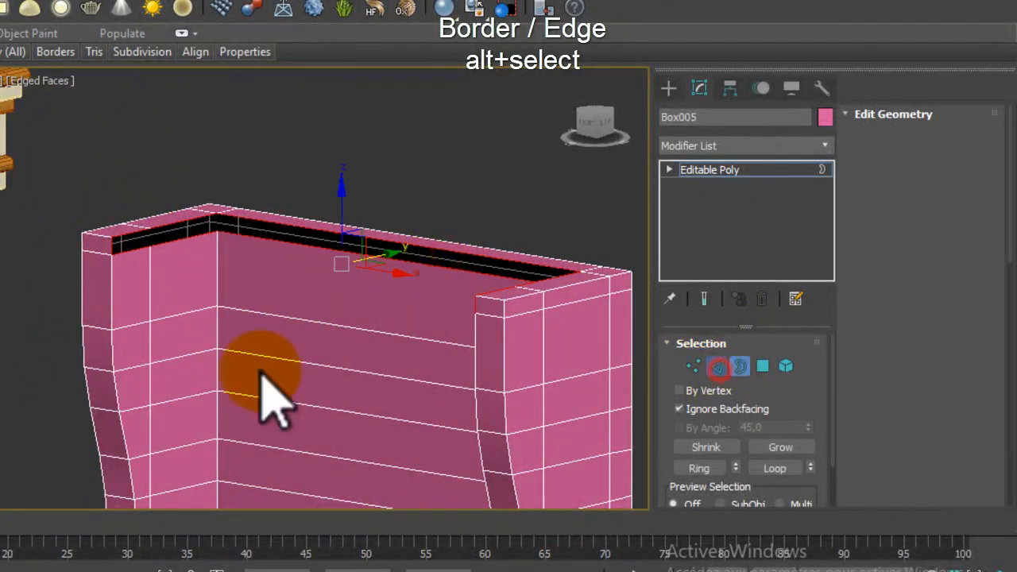
left_click_drag(331, 198, 349, 350, "alt")
middle_click_drag(393, 206, 287, 214)
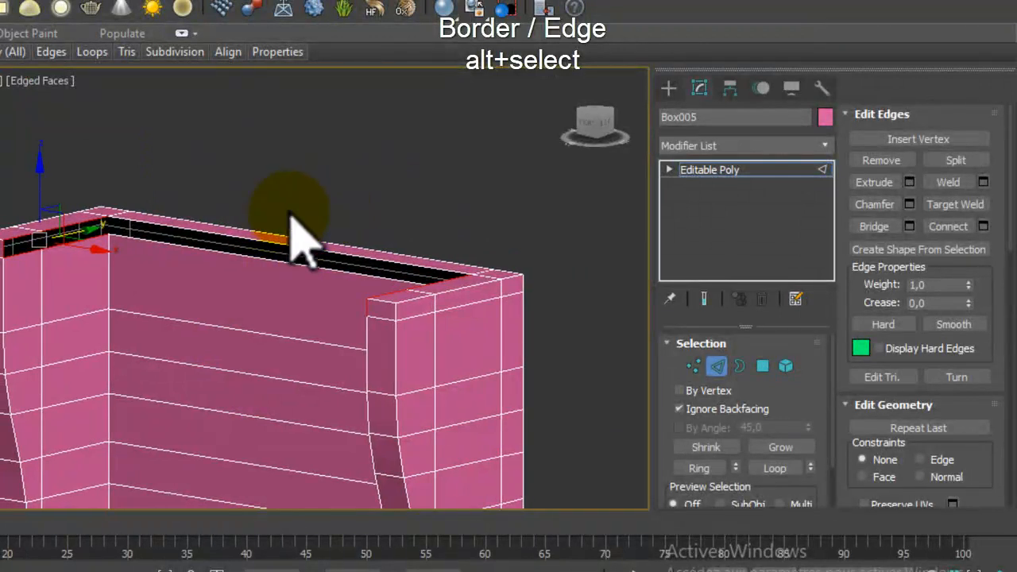
Bridge the selected column edges with 1 segment to close the top of the fireplace body.
left_click(909, 226)
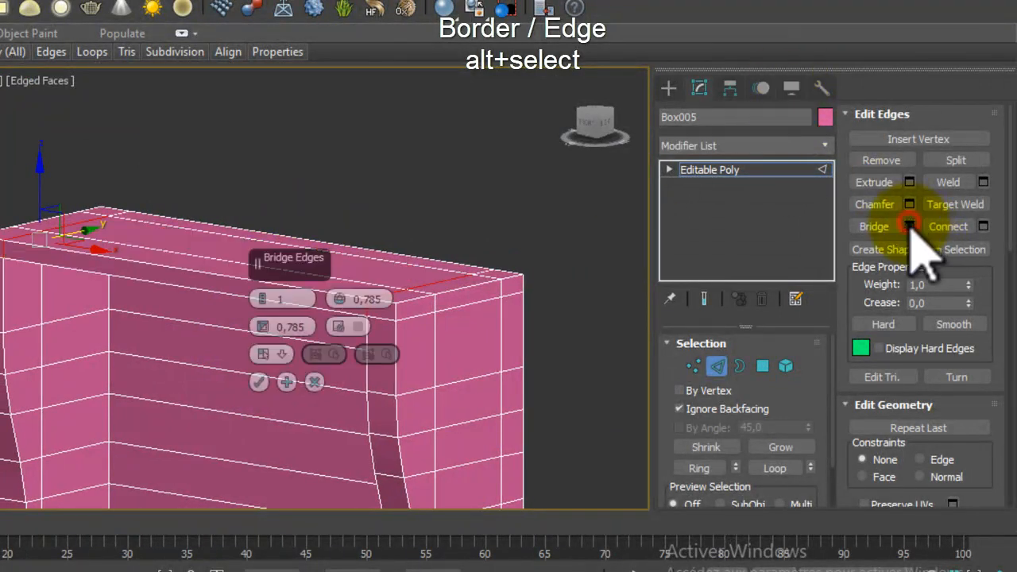
middle_click_drag(110, 267, 101, 243)
scroll(112, 231, "down", 3)
left_click(259, 381)
scroll(123, 242, "down", 4)
middle_click_drag(220, 272, 191, 276, "alt")
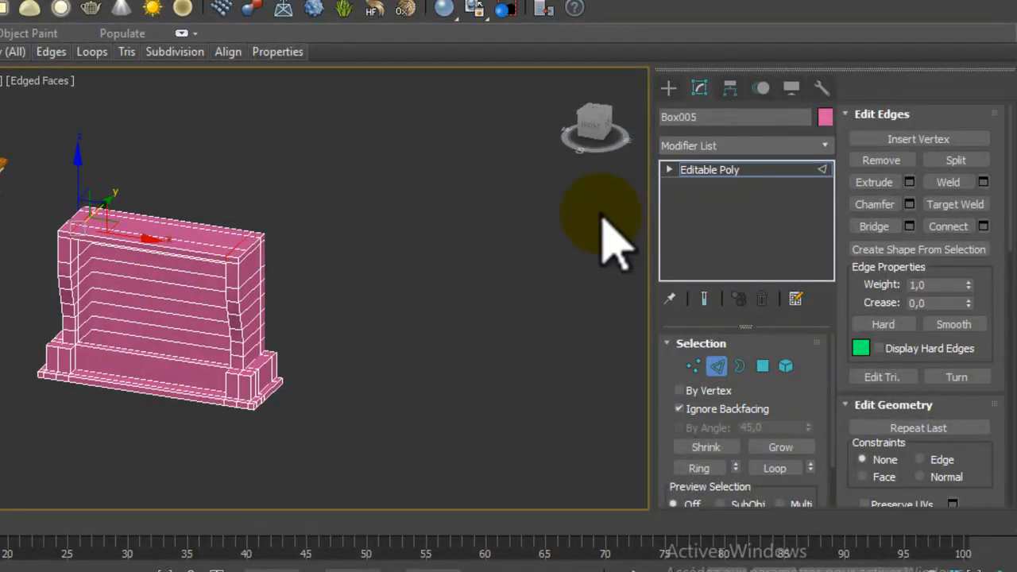
Select the whole top surface by angle and raise it in front view to the height of the reference mantel.
left_click(760, 366)
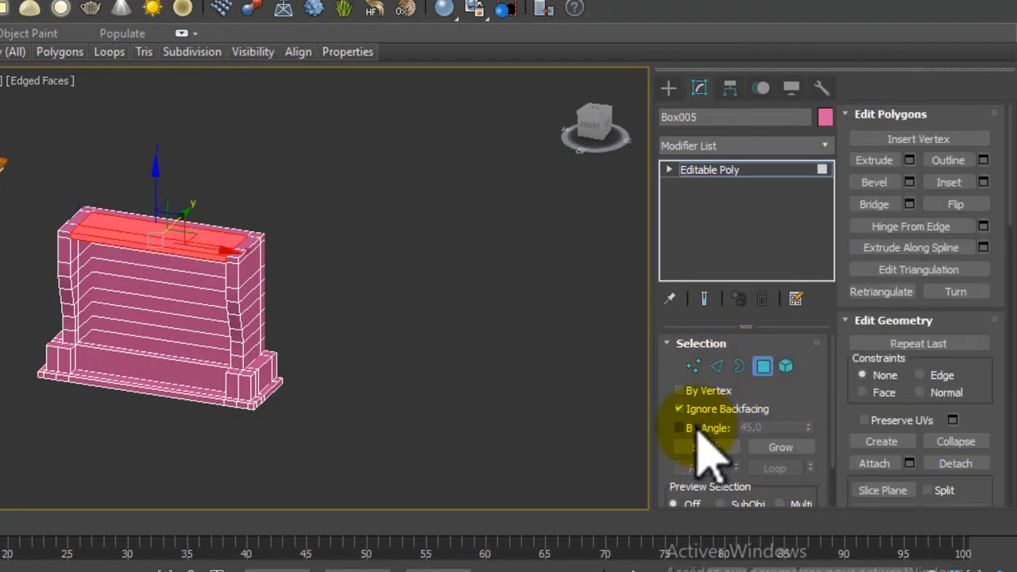
left_click(709, 427)
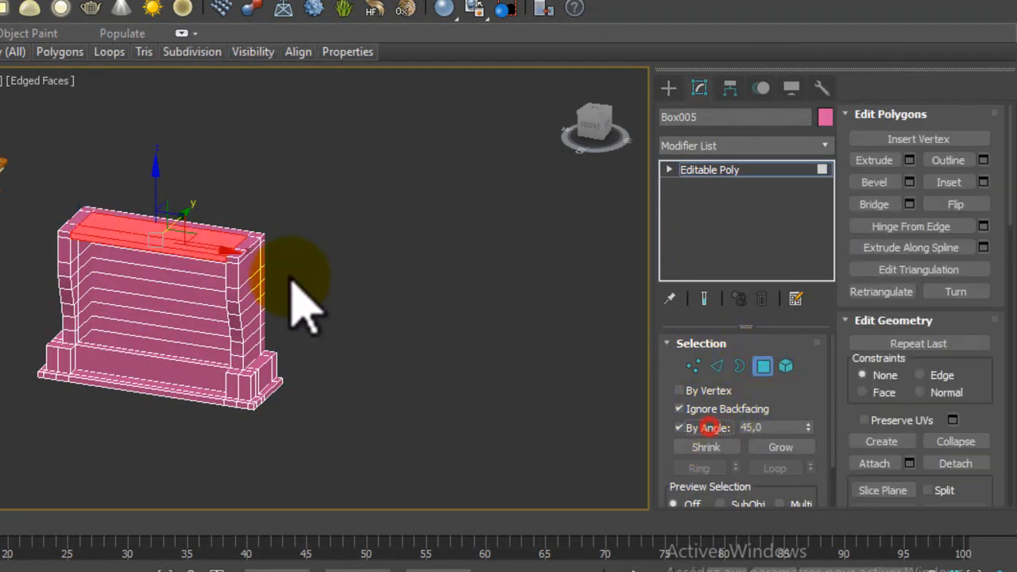
left_click(211, 241)
left_click(222, 285, "alt")
middle_click_drag(303, 297, 348, 295, "alt")
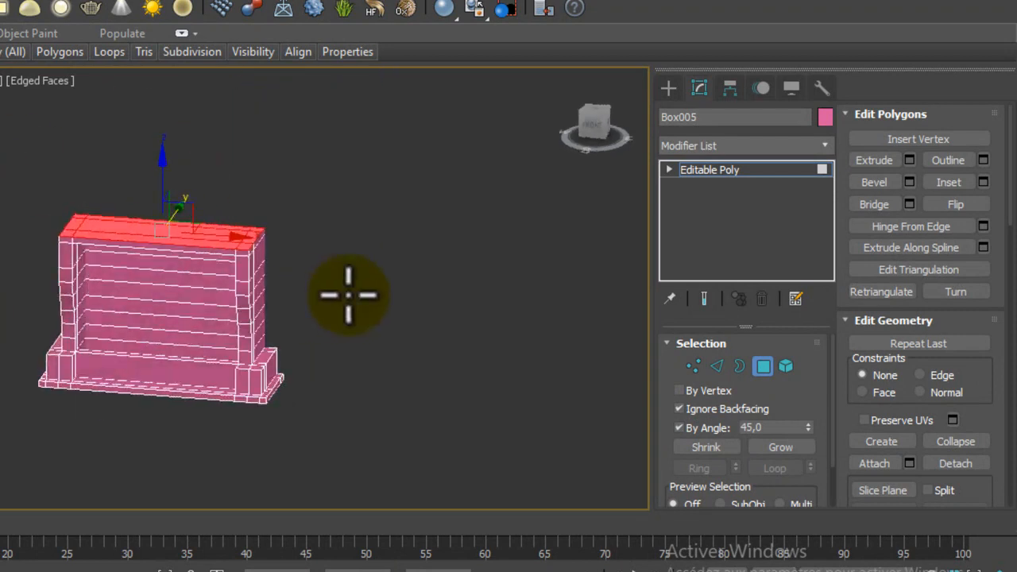
left_click(591, 143)
middle_click_drag(193, 249, 386, 277)
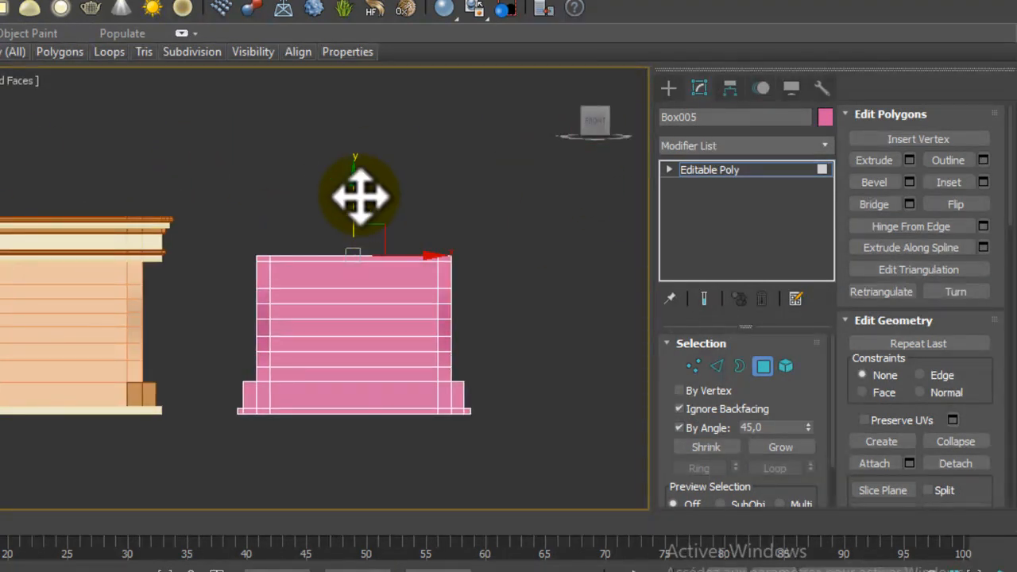
left_click_drag(355, 197, 353, 163)
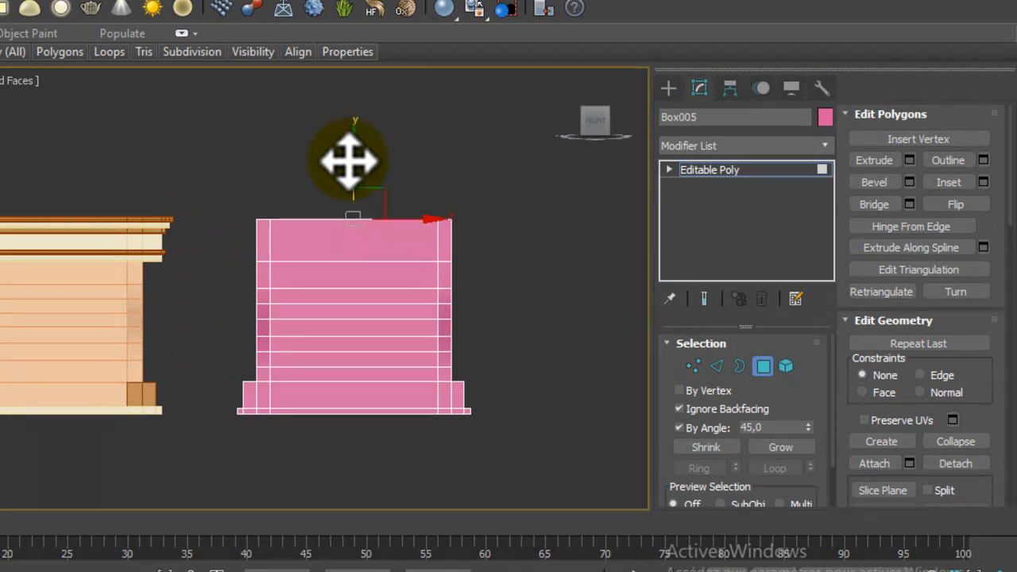
left_click(764, 370)
Examine the cream tiers and wooden mouldings of the reference mantel up close.
middle_click_drag(394, 286, 334, 291, "alt")
scroll(269, 297, "up", 2)
middle_click_drag(268, 298, 376, 327)
scroll(273, 325, "up", 3)
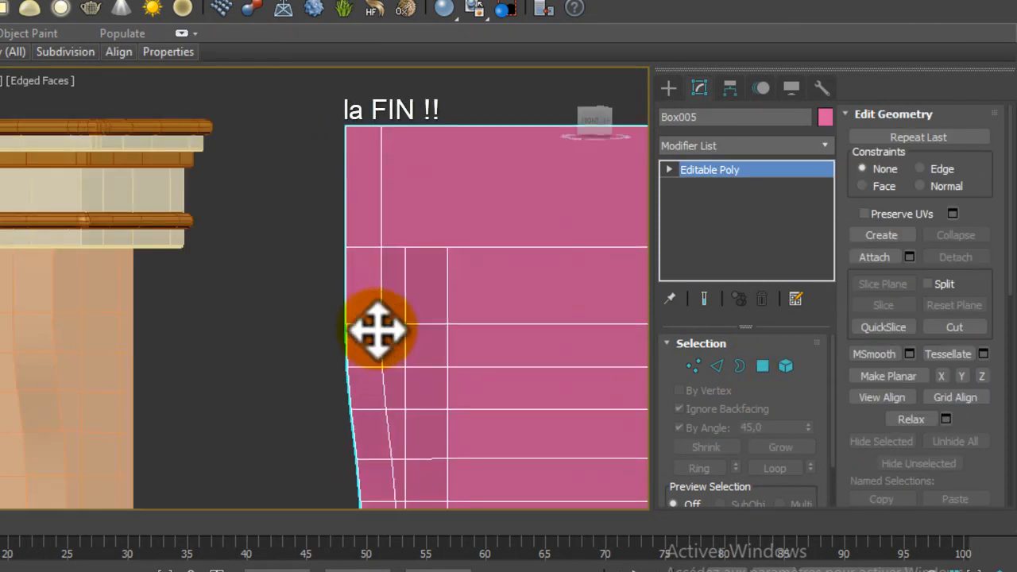
left_click(91, 218)
middle_click_drag(91, 177, 195, 168, "alt")
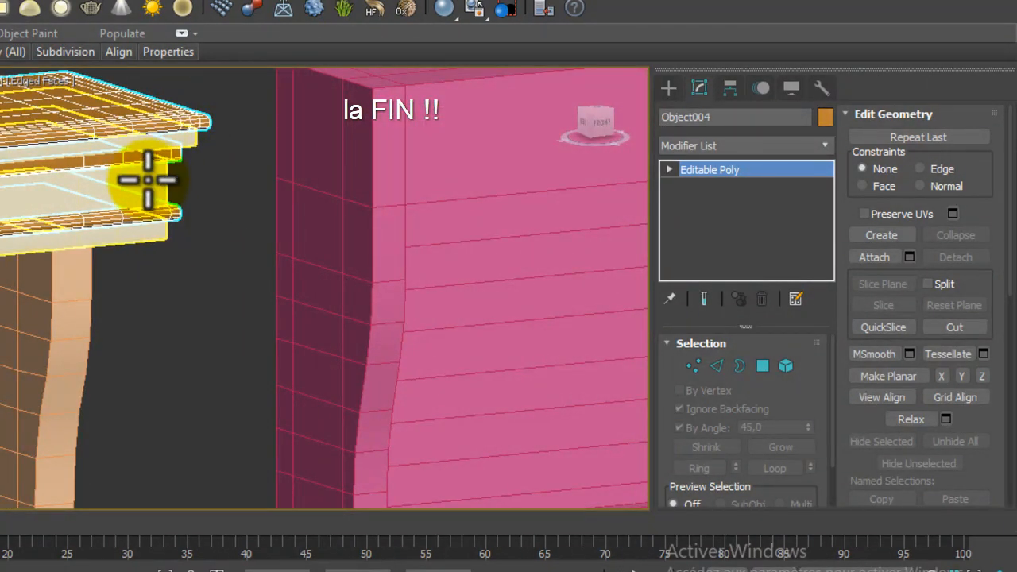
middle_click_drag(144, 168, 218, 282)
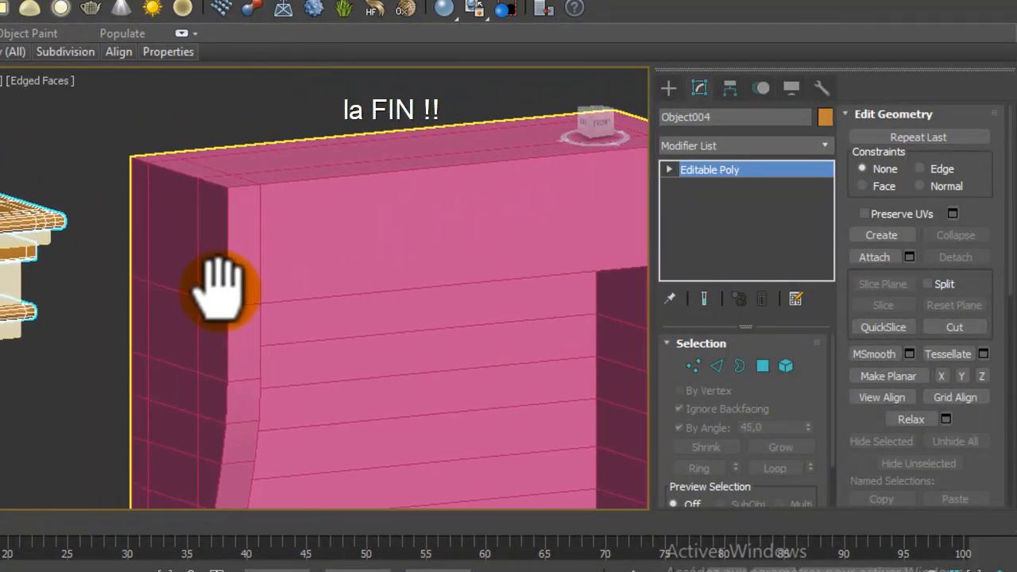
left_click(479, 236)
middle_click_drag(139, 275, 297, 272)
left_click(157, 270)
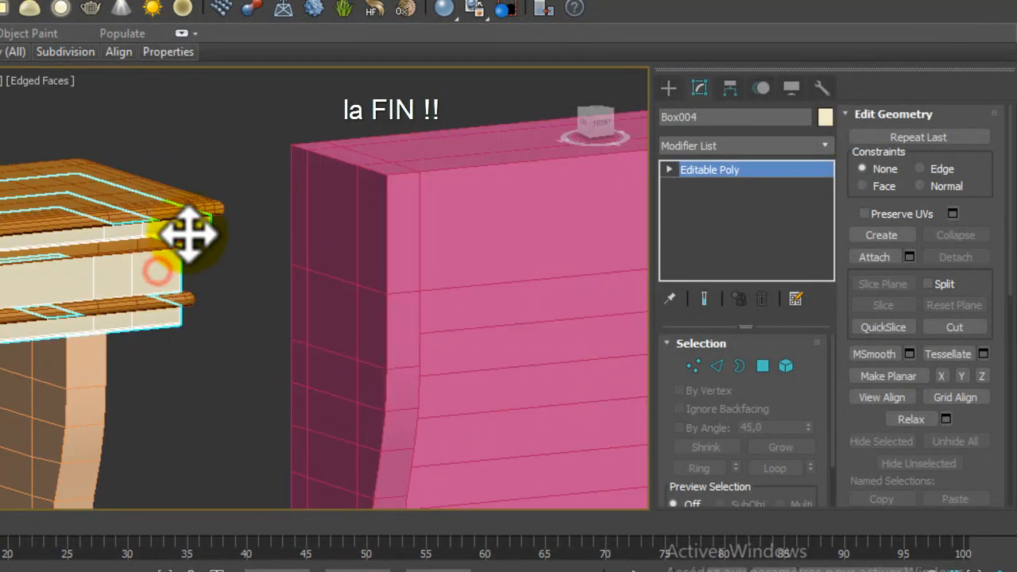
left_click(170, 299, "ctrl")
scroll(202, 305, "up", 3)
left_click(104, 197)
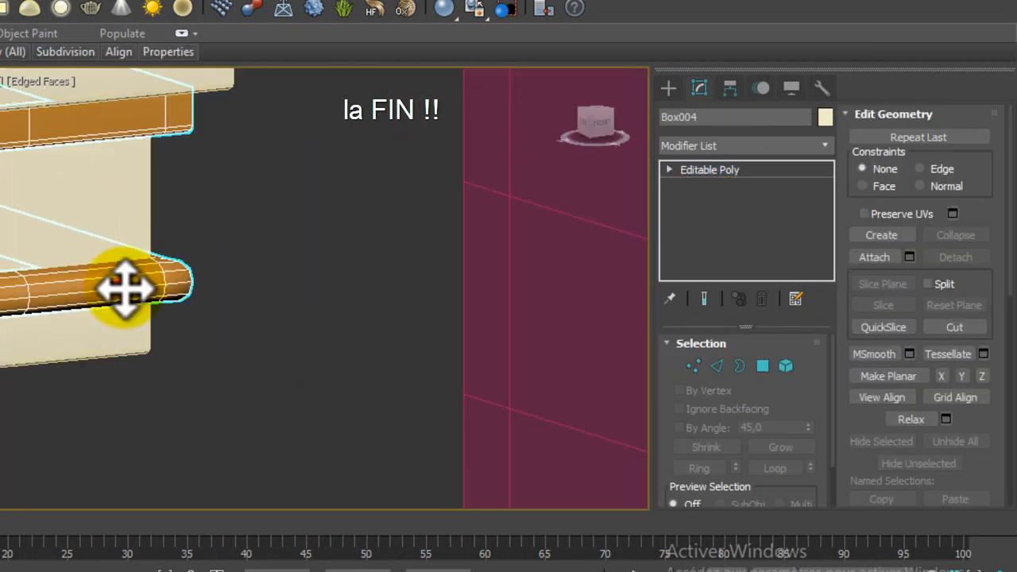
left_click(119, 287)
scroll(258, 279, "down", 4)
middle_click_drag(400, 280, 78, 281)
Select the ring of vertical edges around the tall upper band of the pink fireplace body.
left_click(248, 236)
middle_click_drag(402, 305, 268, 300, "alt")
left_click(717, 366)
left_click(474, 212)
key("alt+r")
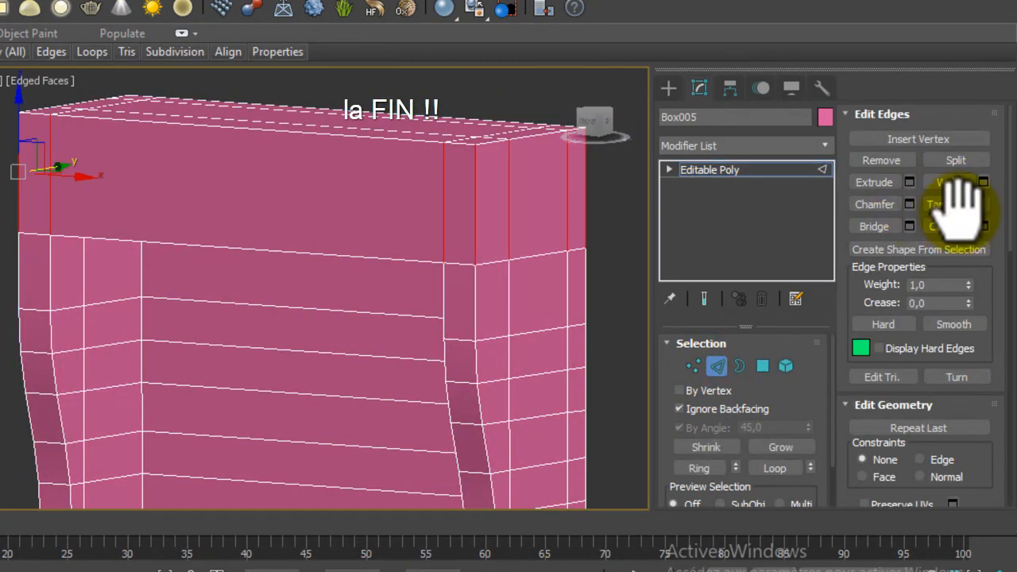
Connect the ring of vertical edges with 2 segments, pinch -56 and slide -269.
left_click(984, 227)
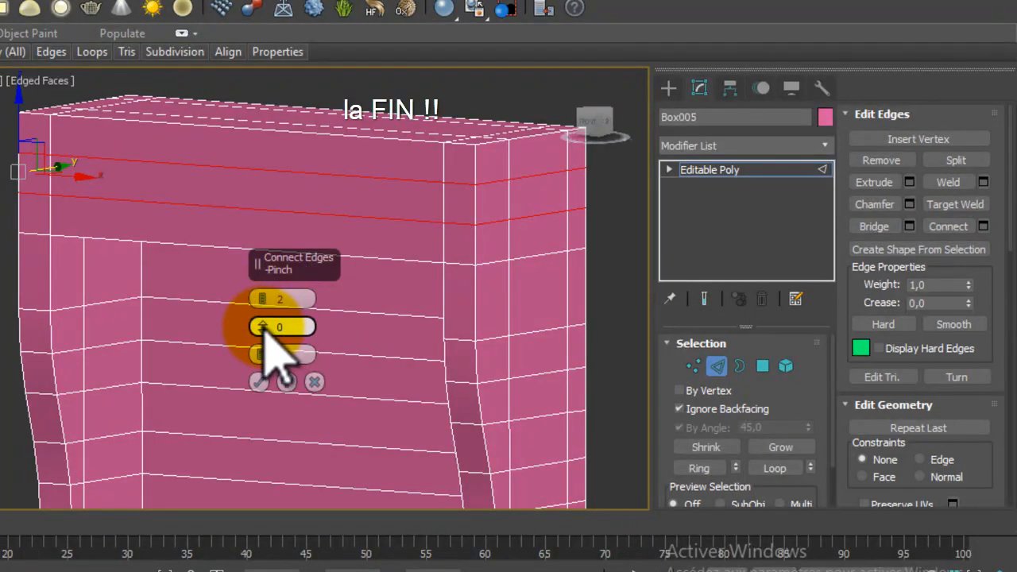
left_click_drag(265, 353, 279, 492)
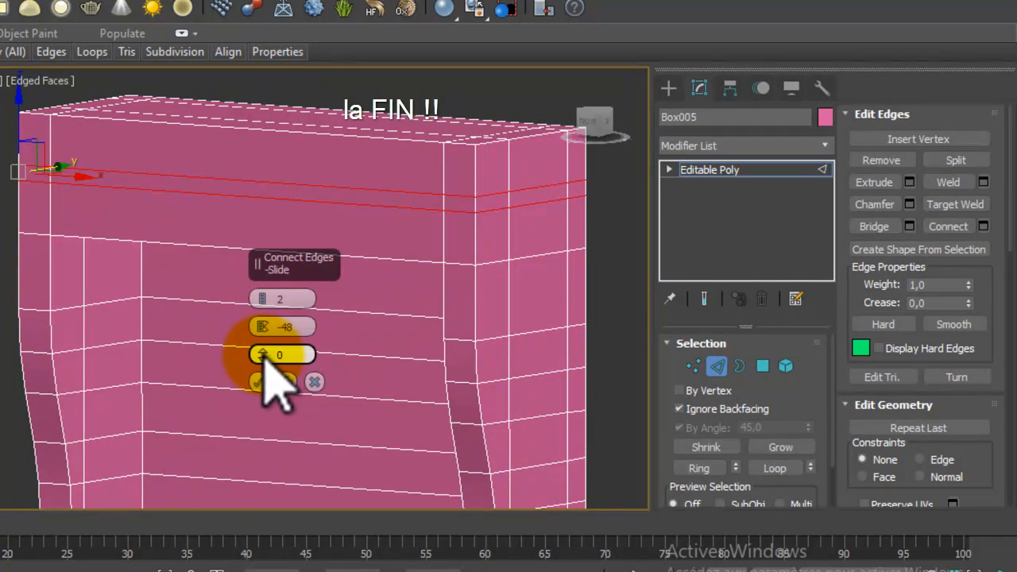
left_click_drag(264, 373, 263, 405)
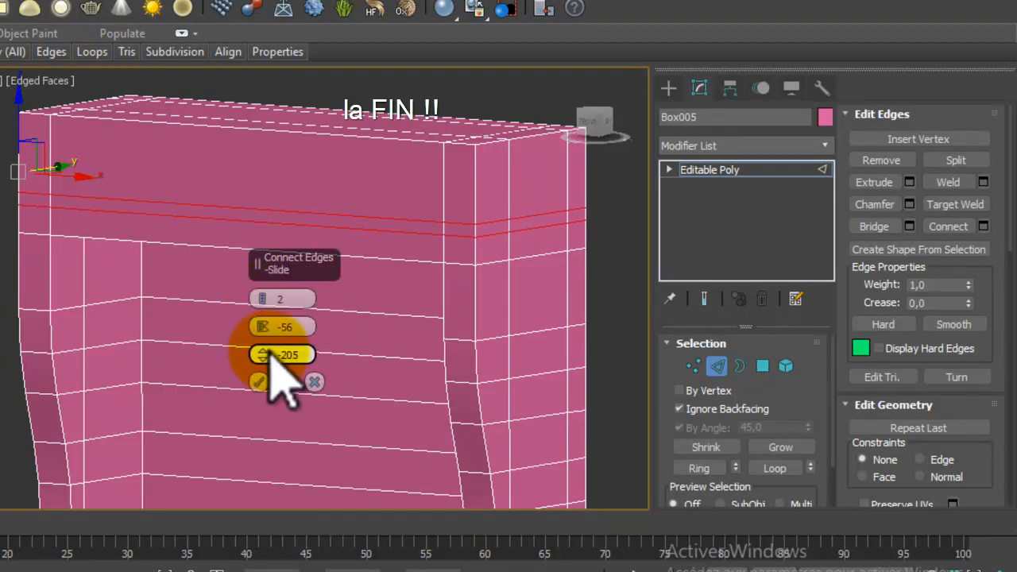
left_click_drag(256, 321, 252, 568)
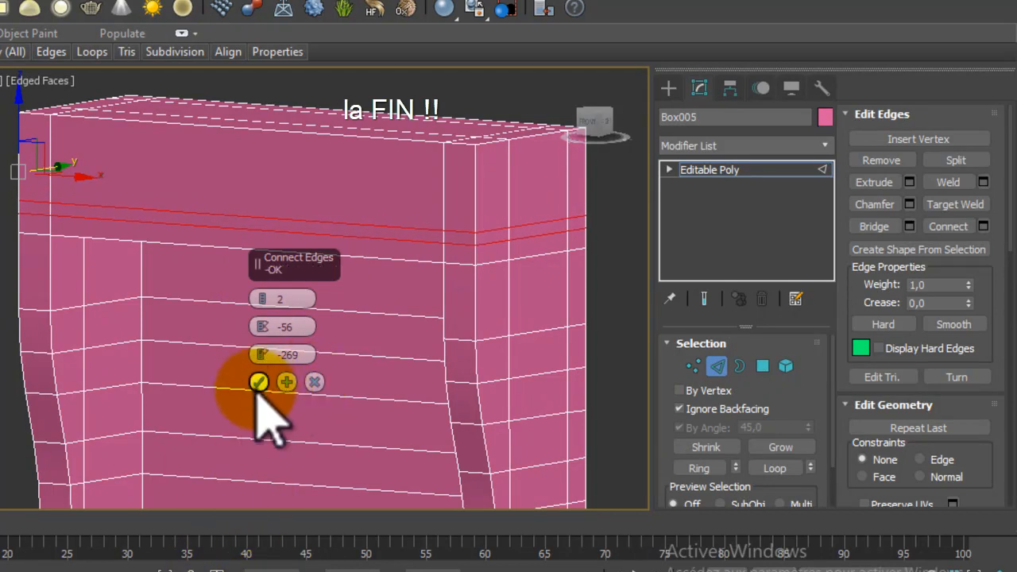
left_click(258, 382)
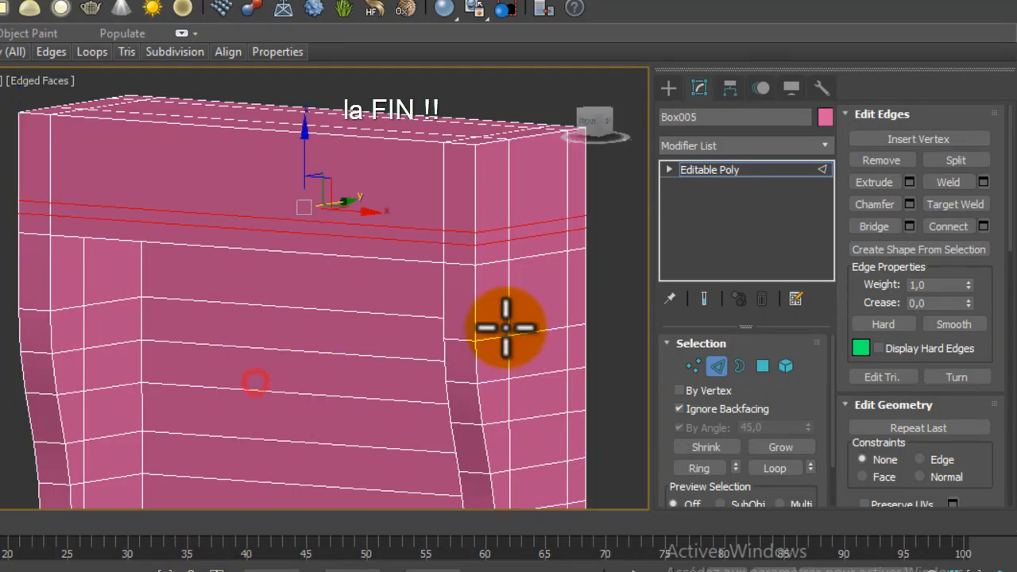
Turn off the angle and backfacing limits and select the narrow polygon strip running around the upper band.
left_click(764, 364)
left_click(465, 240)
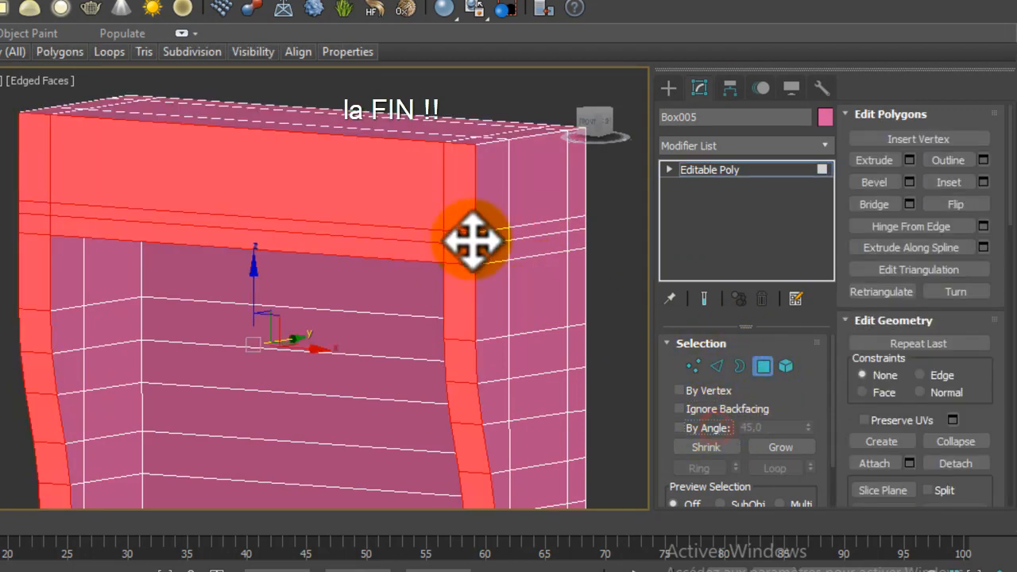
left_click(504, 239)
left_click(511, 227, "shift")
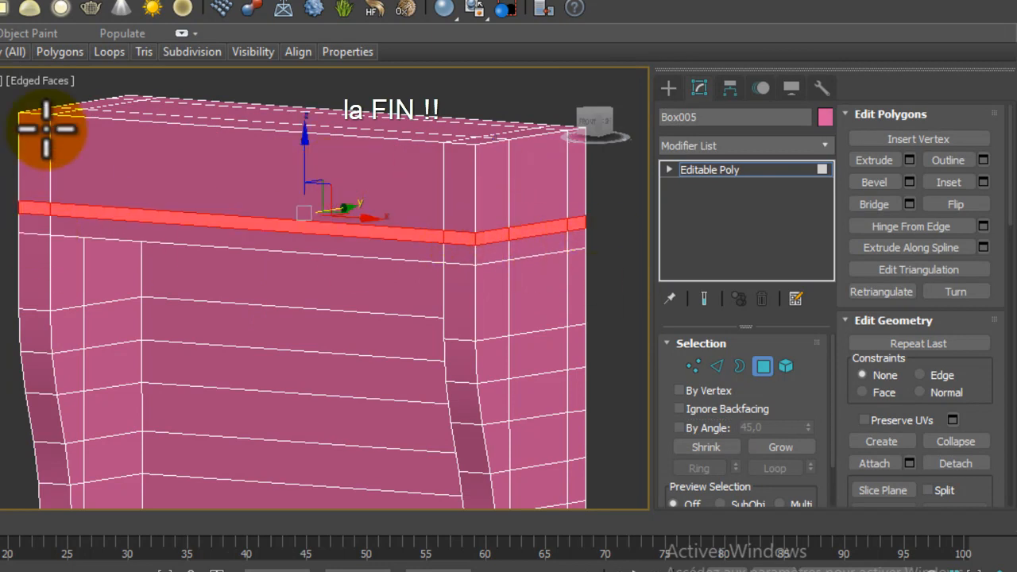
middle_click_drag(479, 270, 374, 288)
scroll(374, 288, "up", 2)
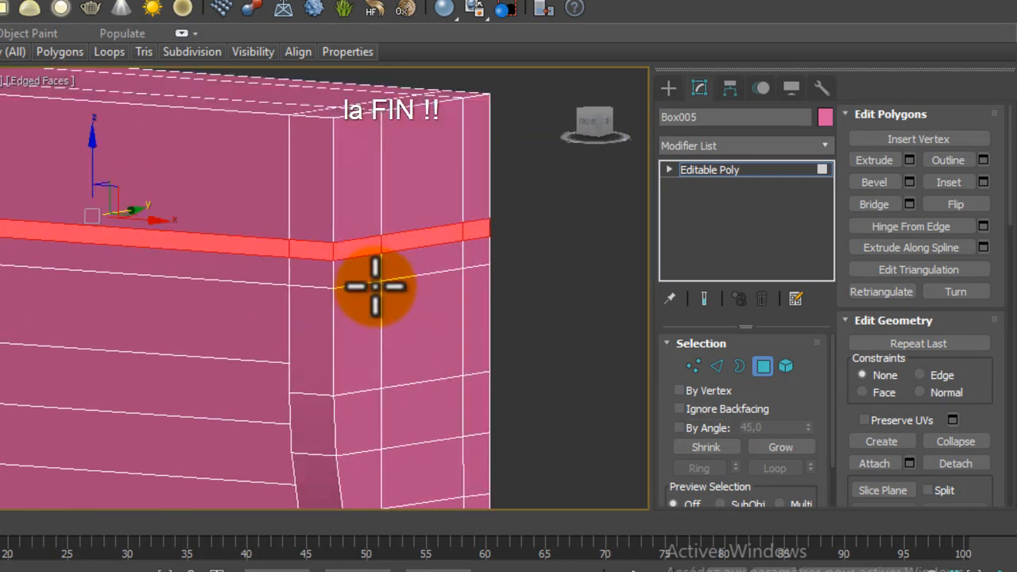
left_click(310, 251)
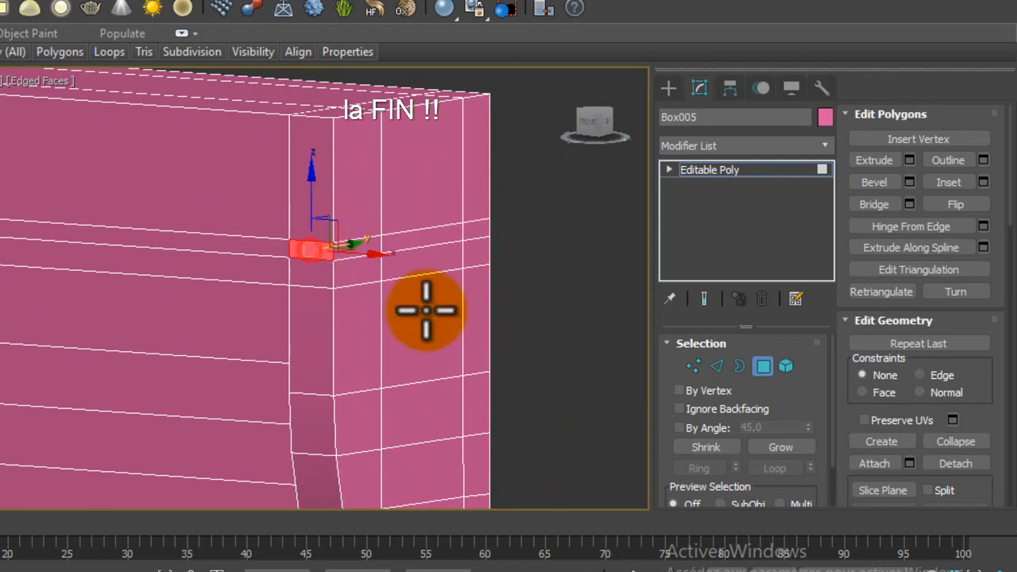
left_click(195, 241, "shift")
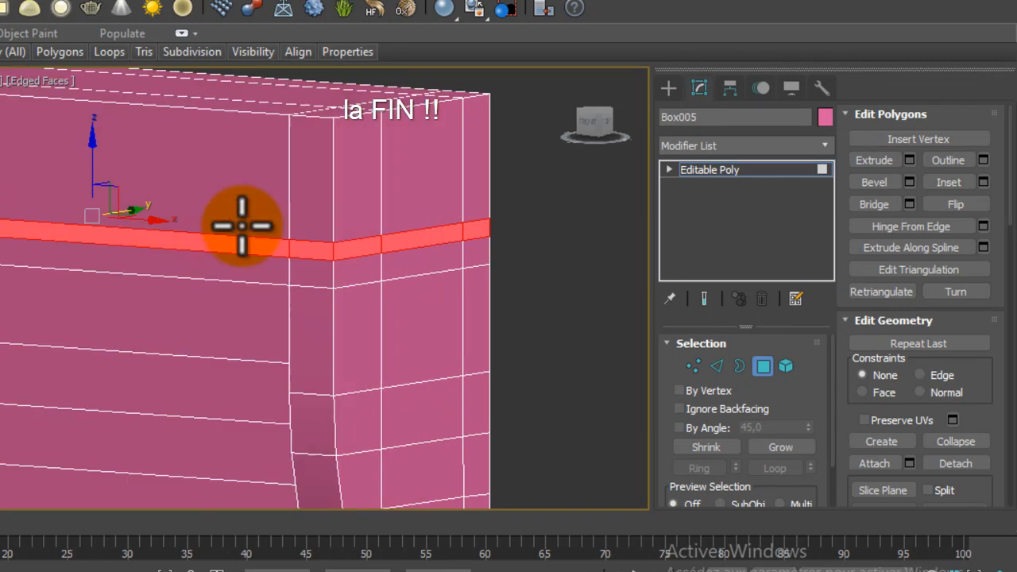
Check the narrow strip around the upper band and take its back-side polygons out of the selection.
scroll(238, 219, "down", 4)
scroll(231, 249, "down", 5)
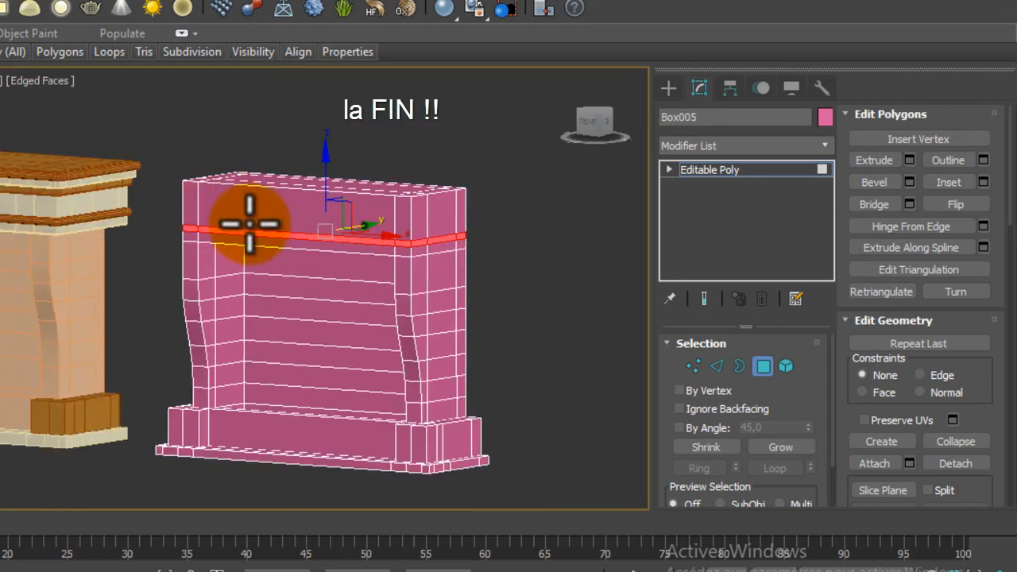
middle_click_drag(337, 198, 64, 254, "alt")
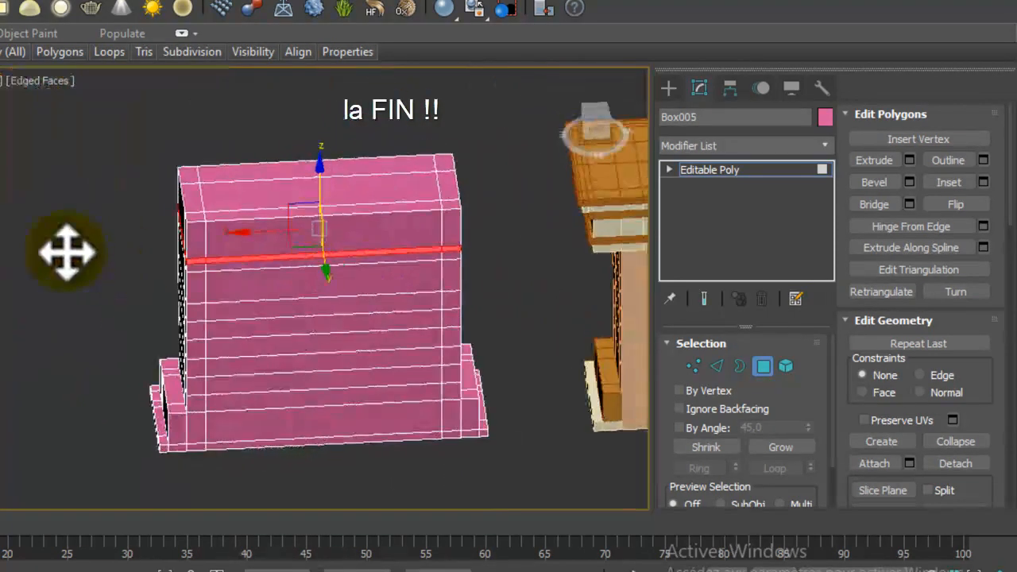
left_click(219, 257)
mouse_move(450, 251)
middle_mouse_down("alt")
mouse_move(204, 273)
mouse_move(409, 268)
mouse_move(495, 230)
mouse_move(443, 268)
middle_mouse_up("alt")
scroll(442, 267, "up", 3)
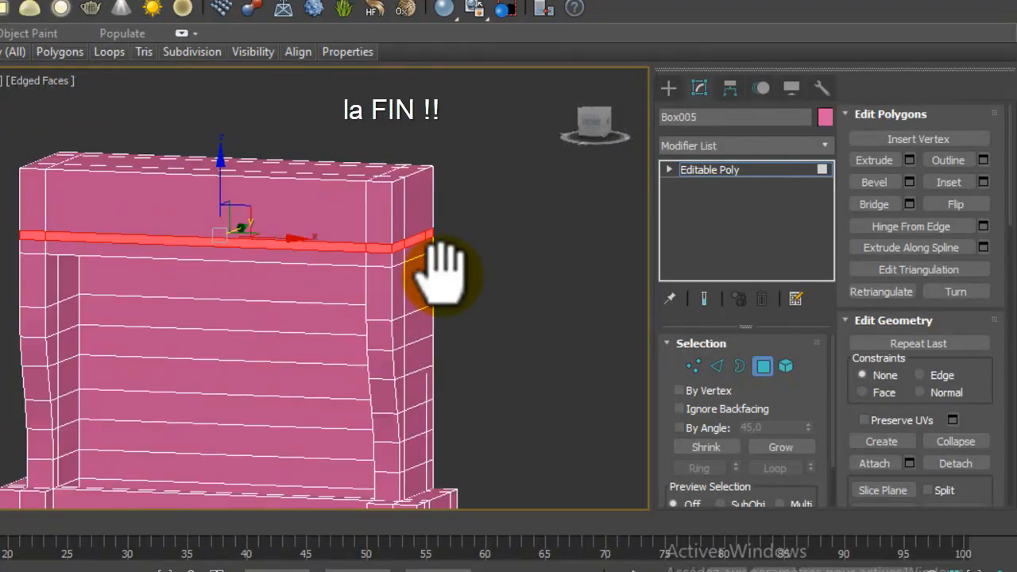
Extrude the narrow polygon strip outward by 5, two times in a row, to form a projecting ledge.
left_click(909, 159)
middle_click_drag(363, 193, 465, 294, "alt")
scroll(456, 269, "up", 5)
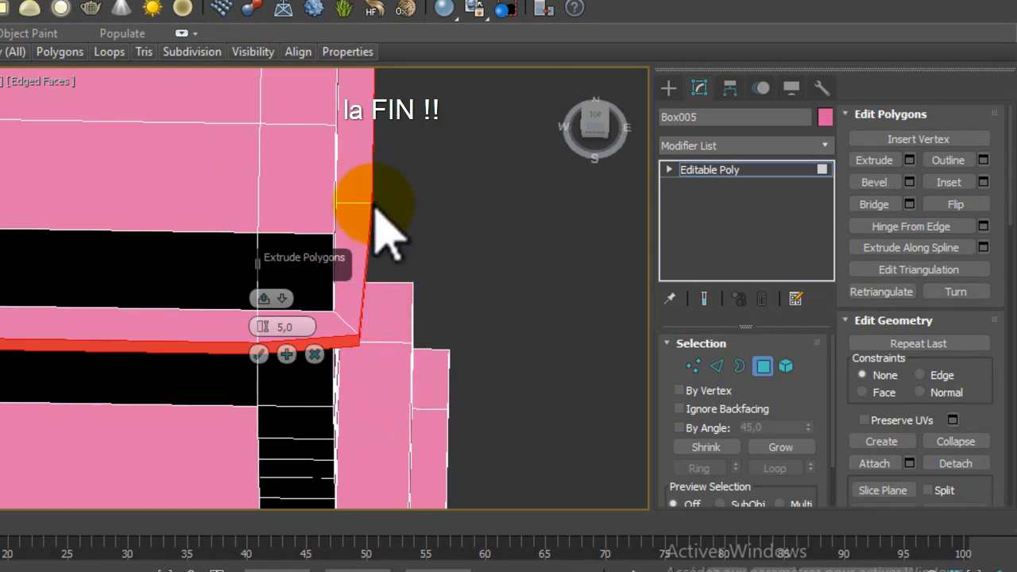
scroll(379, 290, "down", 3)
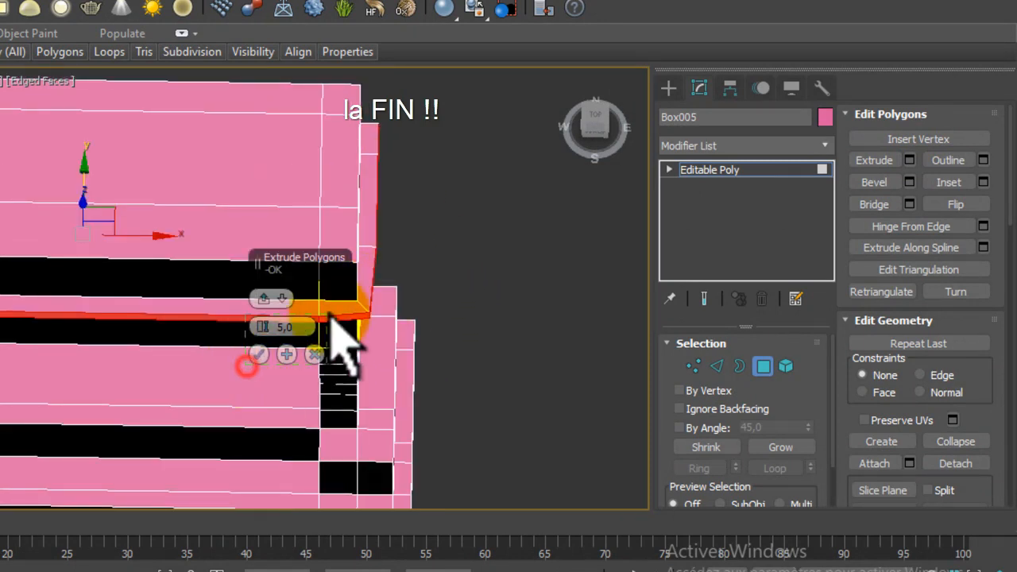
middle_click_drag(124, 290, 423, 262)
left_click(223, 385)
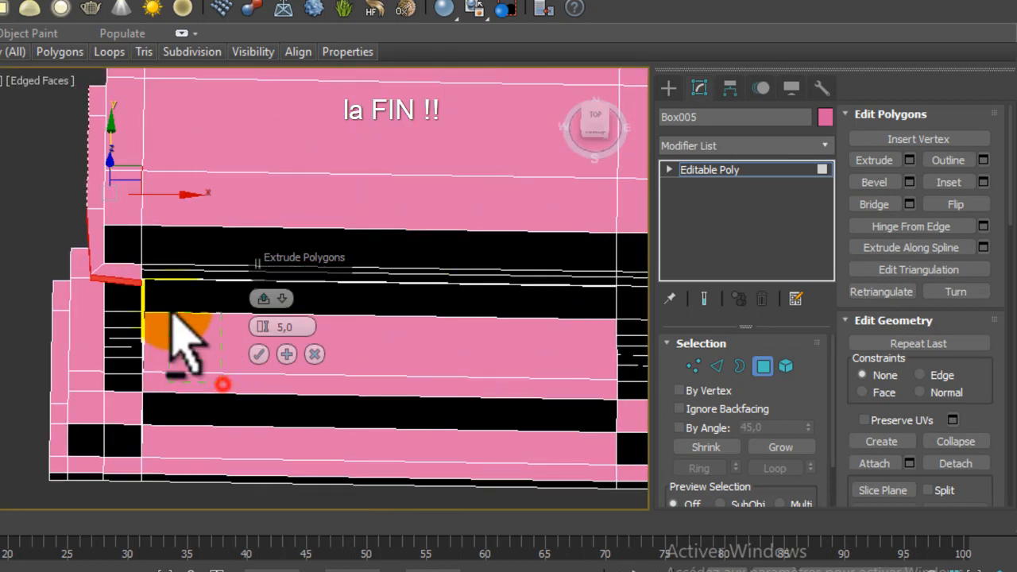
left_click(286, 355)
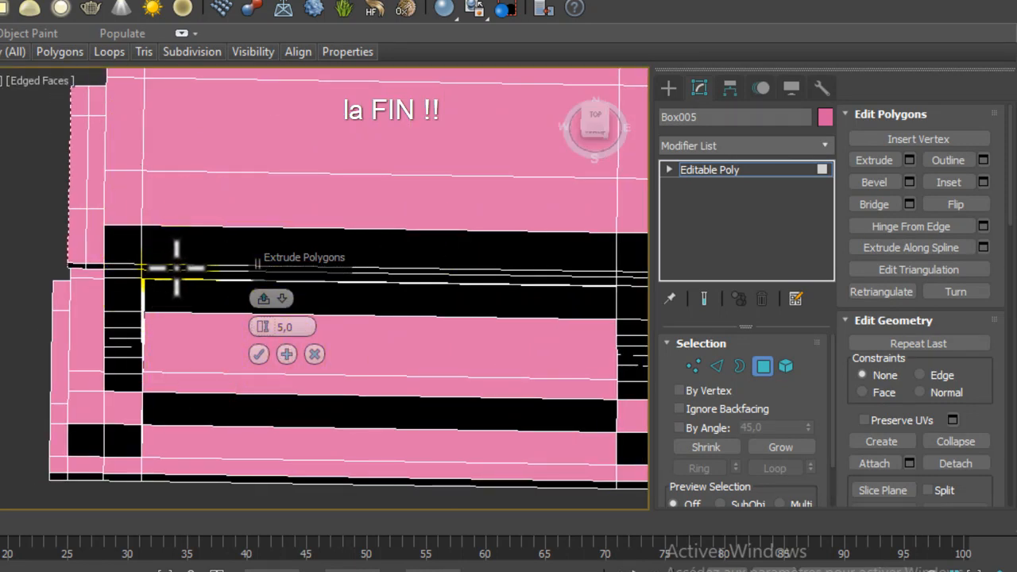
key("w")
left_click_drag(93, 270, 170, 275)
middle_click_drag(175, 271, 344, 312)
scroll(132, 296, "down", 3)
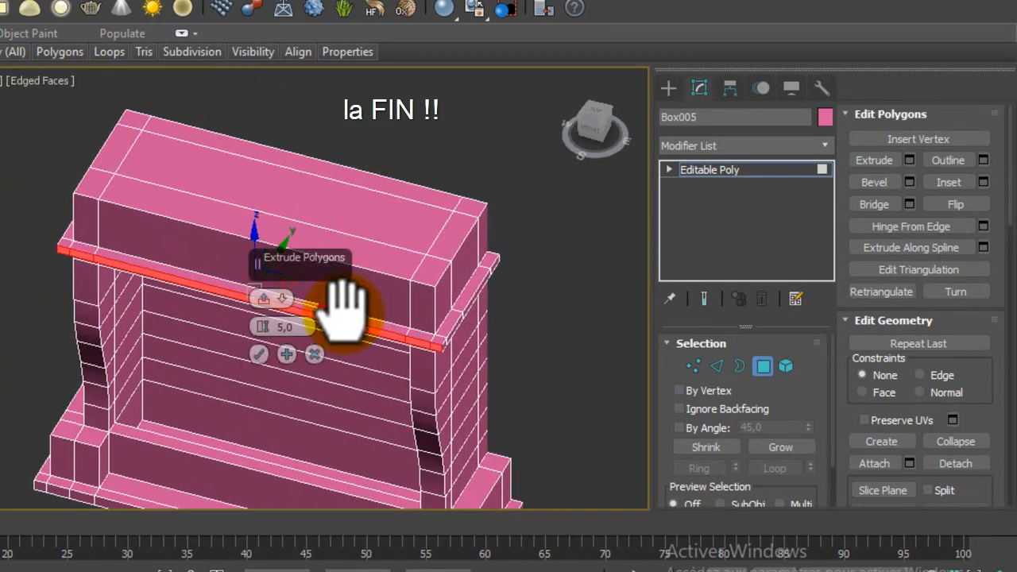
left_click(258, 355)
Switch to edge selection and select the outer upper and lower edge loops of the projecting ledge.
middle_click_drag(449, 347, 312, 311)
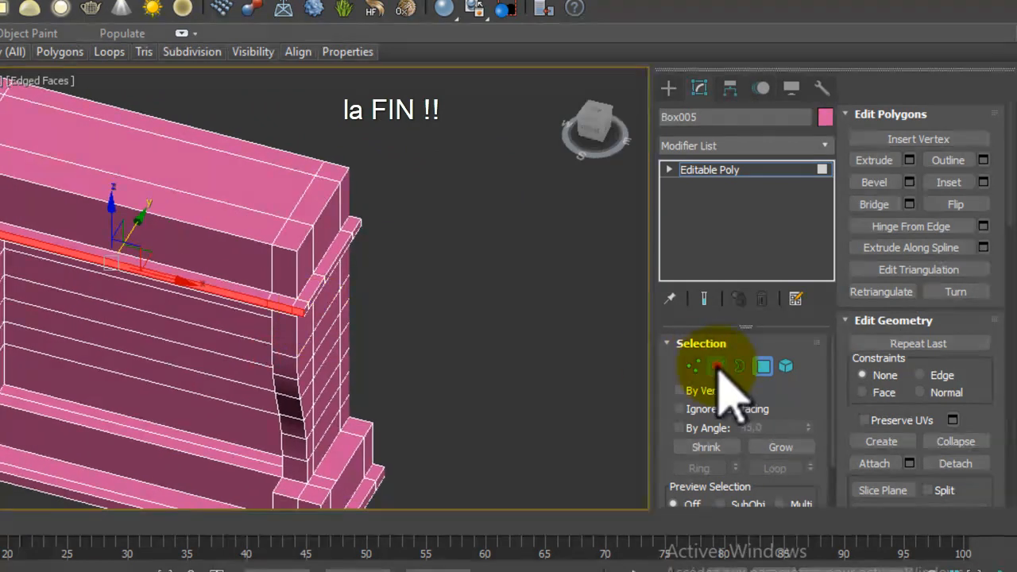
left_click(716, 367)
scroll(357, 373, "up", 5)
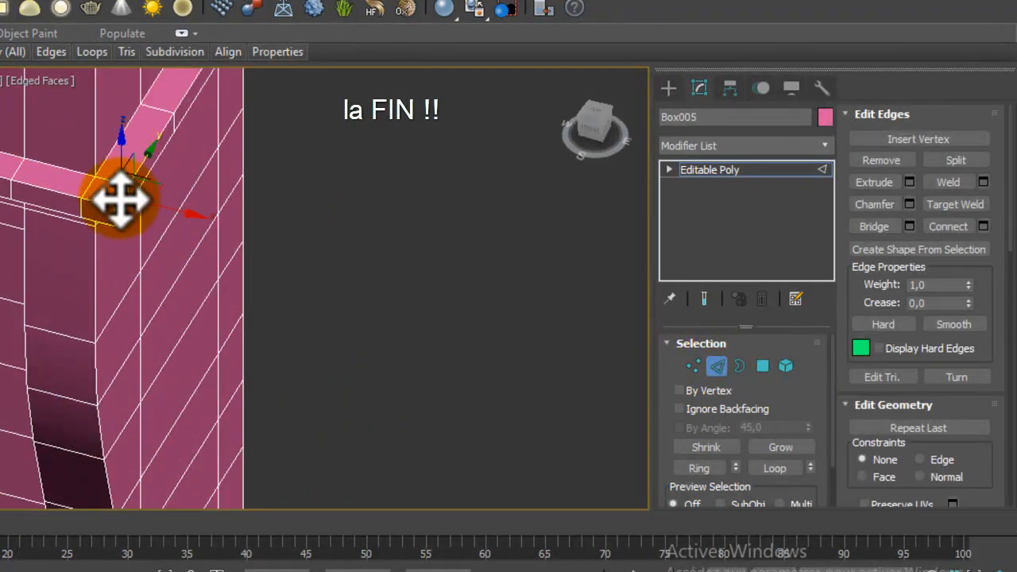
double_click(108, 205)
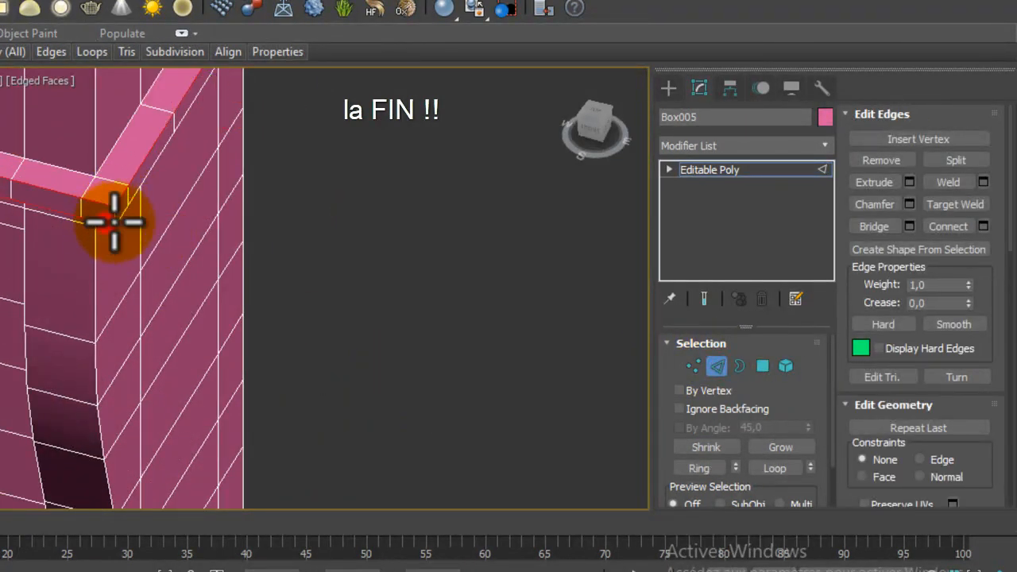
scroll(170, 283, "down", 3)
middle_click_drag(170, 283, 27, 336, "alt")
scroll(135, 358, "up", 4)
scroll(36, 223, "up", 2)
middle_click_drag(36, 223, 183, 333)
scroll(183, 332, "up", 1)
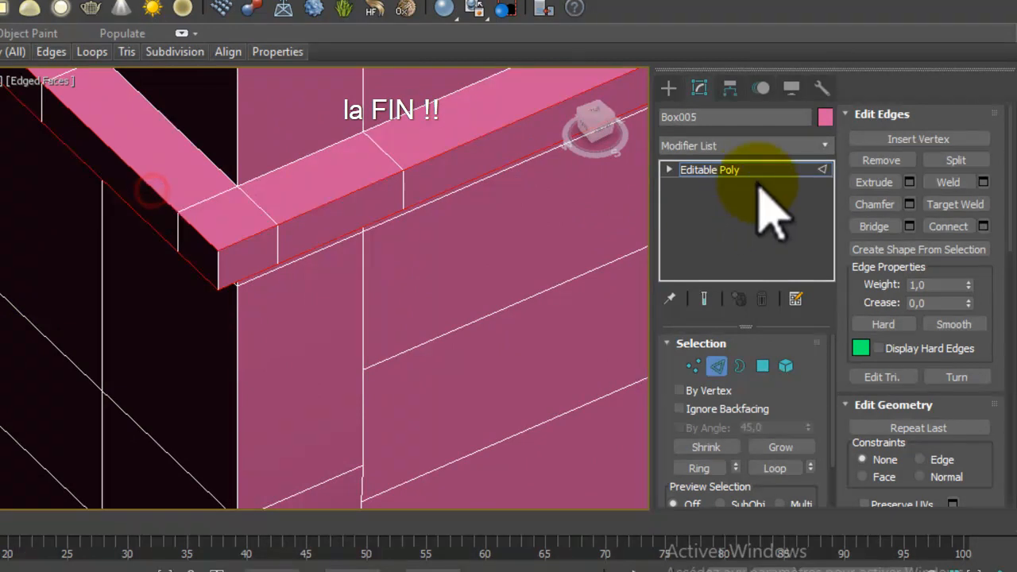
left_click(909, 204)
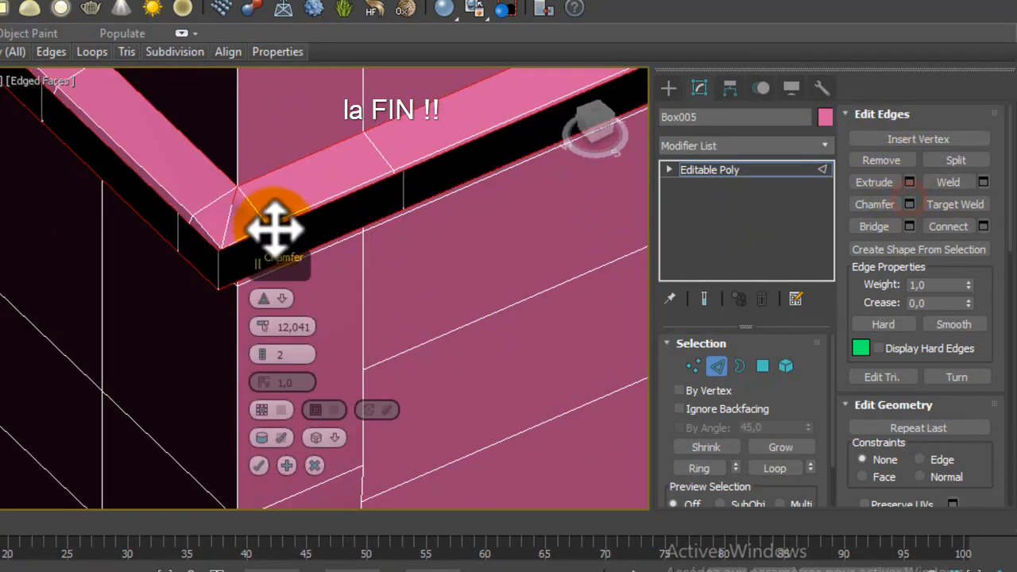
left_click(312, 326)
left_click_drag(267, 330, 265, 303)
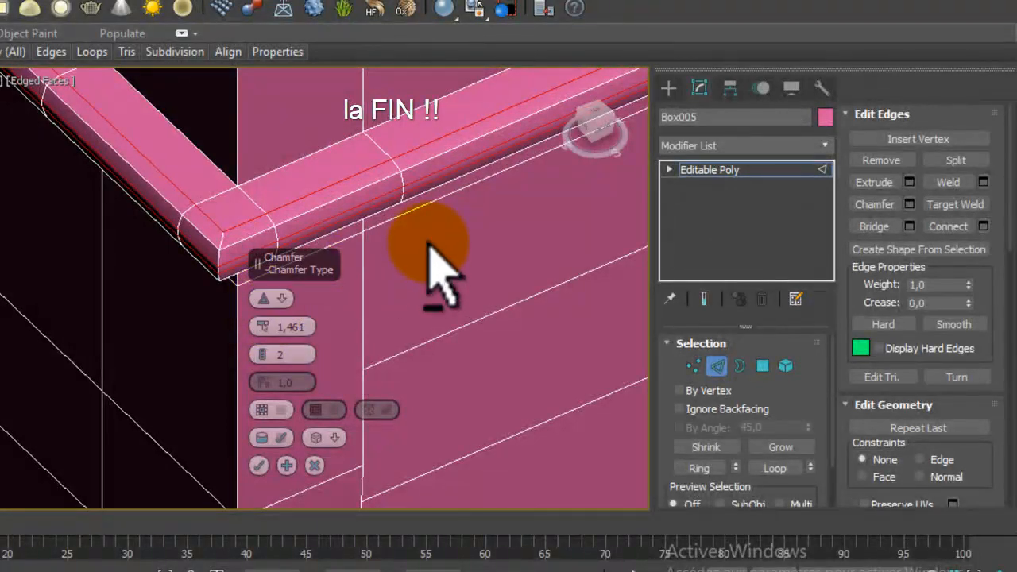
middle_click_drag(429, 248, 382, 220, "alt")
middle_click_drag(286, 305, 397, 445)
mouse_move(263, 328)
left_mouse_down()
mouse_move(259, 274)
mouse_move(261, 341)
mouse_move(257, 313)
mouse_move(262, 325)
left_mouse_up()
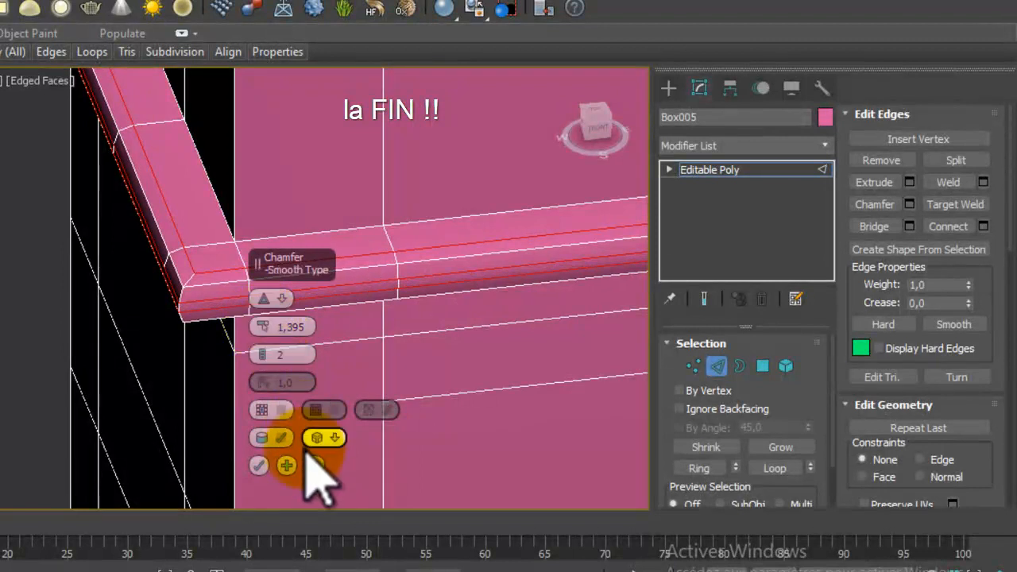
left_click(315, 465)
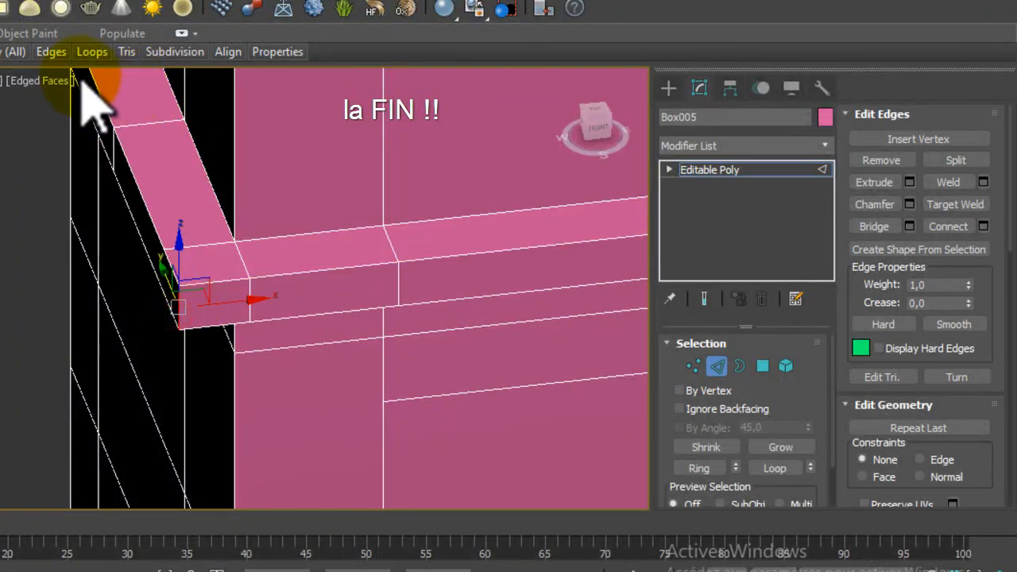
Insert an edge loop along the middle of the ledge's outer face.
left_click(91, 52)
left_click(109, 157)
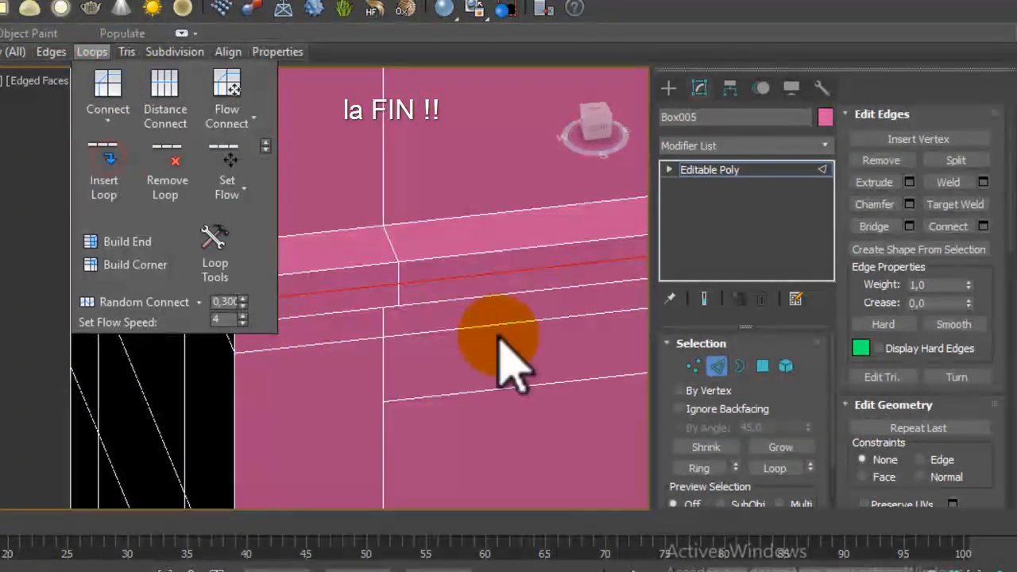
middle_click_drag(459, 277, 444, 280)
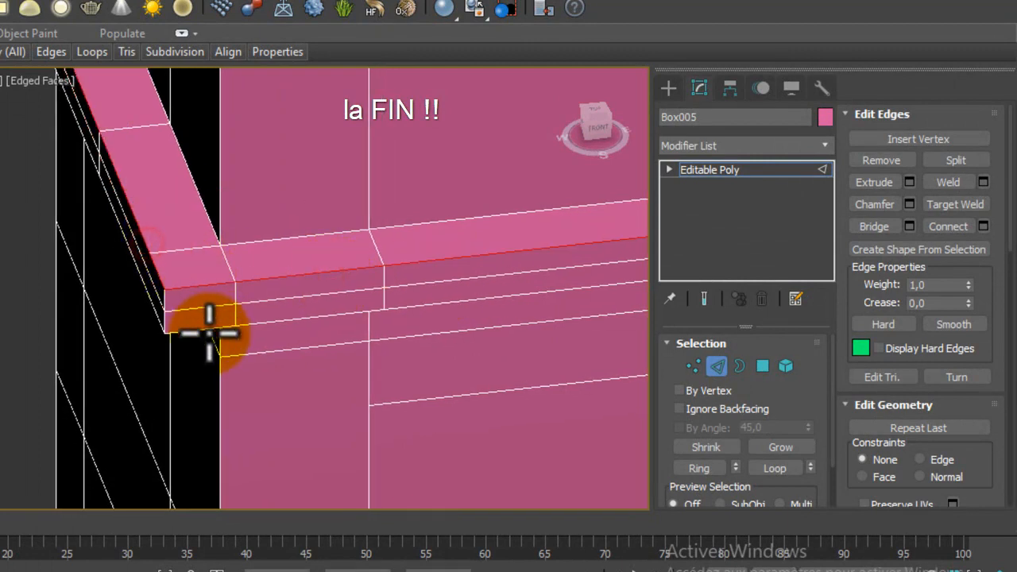
Select the ledge's outer upper and lower edge loops again, all around the front and sides.
scroll(240, 320, "down", 3)
middle_click_drag(288, 320, 264, 264, "alt")
scroll(265, 263, "up", 2)
scroll(282, 365, "down", 4)
middle_click_drag(281, 365, 227, 274)
scroll(226, 274, "up", 4)
middle_click_drag(409, 388, 98, 135)
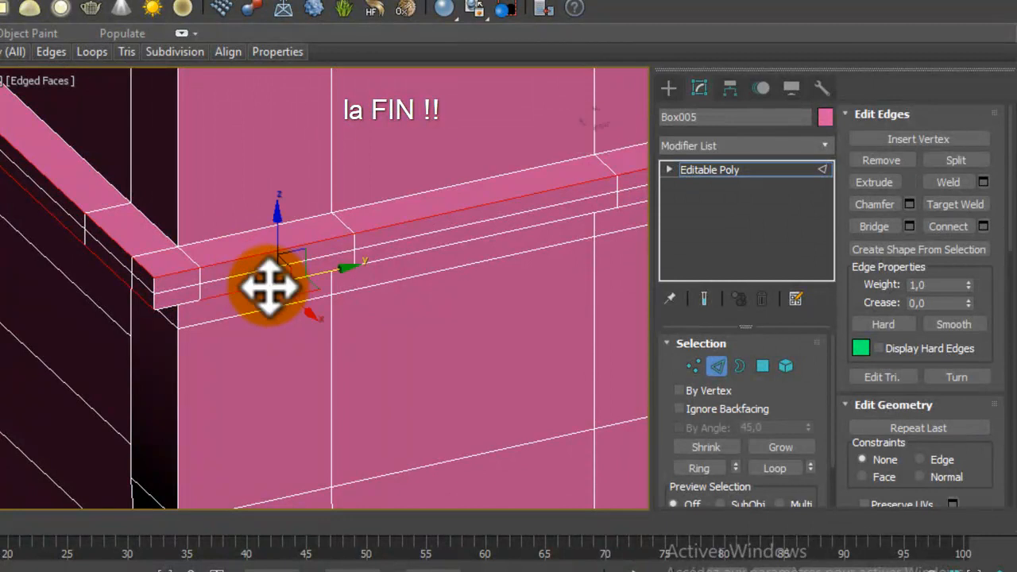
scroll(269, 285, "down", 5)
middle_click_drag(270, 284, 241, 283, "alt")
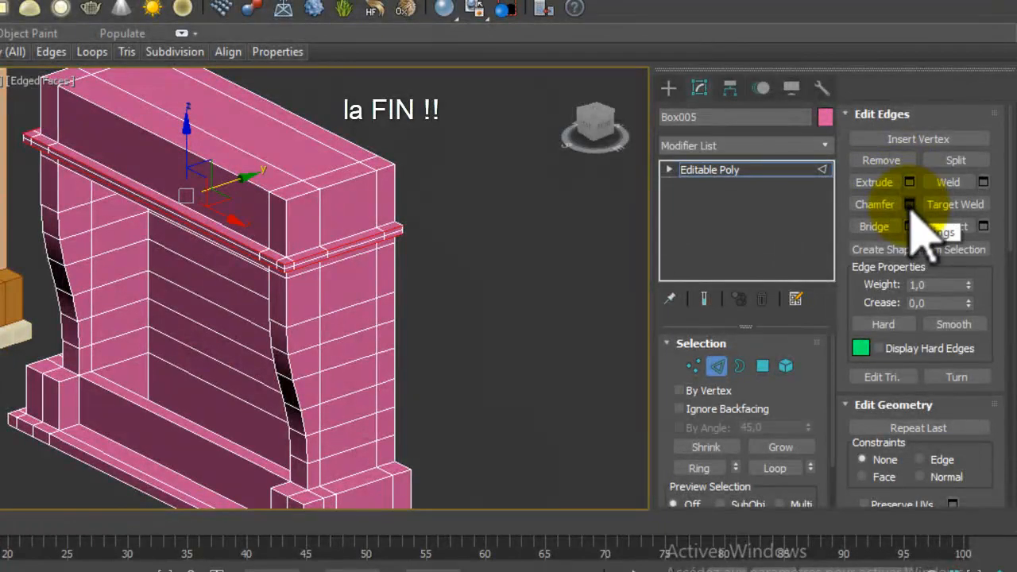
Try to chamfer the ledge's outer edge loops by 13.412 with 4 segments.
left_click(908, 204)
scroll(454, 294, "up", 3)
scroll(136, 238, "up", 3)
middle_click_drag(136, 238, 548, 203)
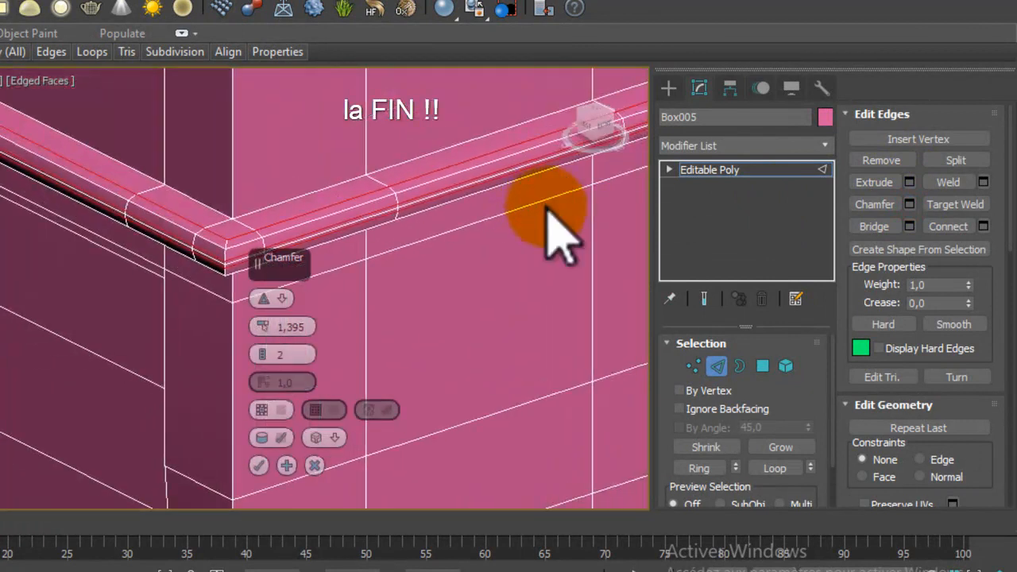
left_click_drag(264, 327, 261, 270)
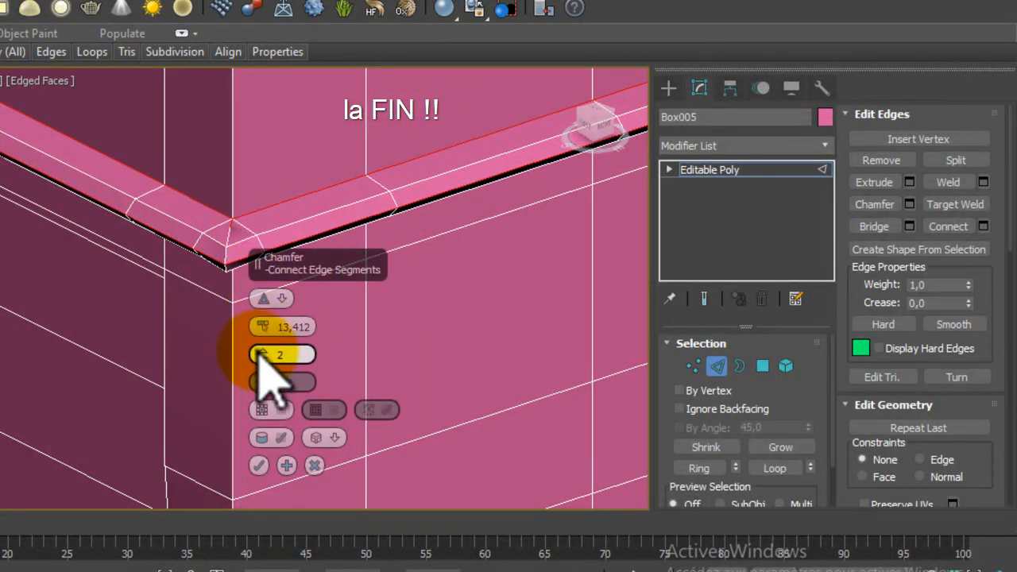
left_click_drag(263, 354, 263, 353)
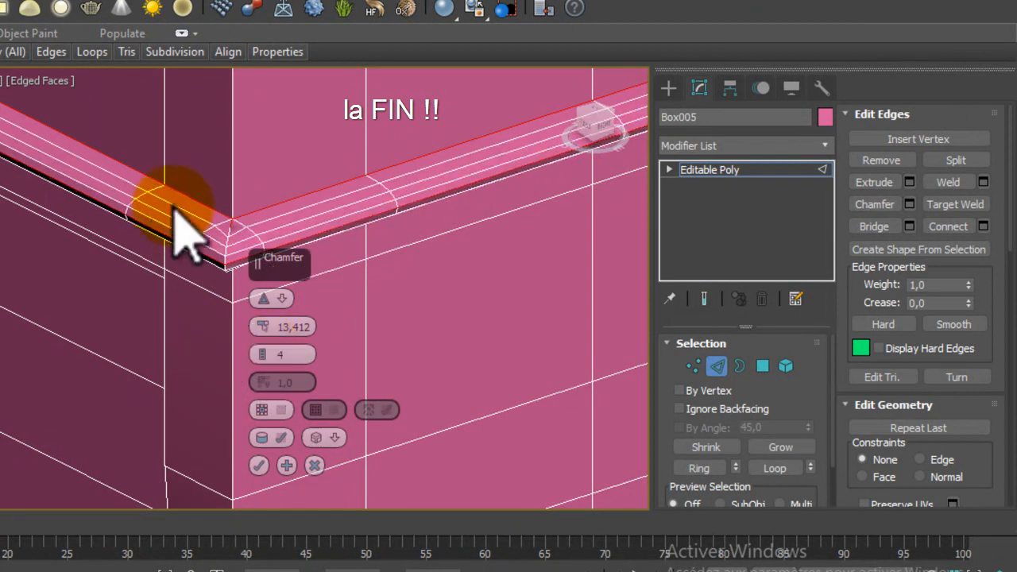
middle_click_drag(175, 218, 431, 273)
scroll(437, 282, "down", 6)
scroll(118, 179, "up", 3)
middle_click_drag(118, 179, 233, 280)
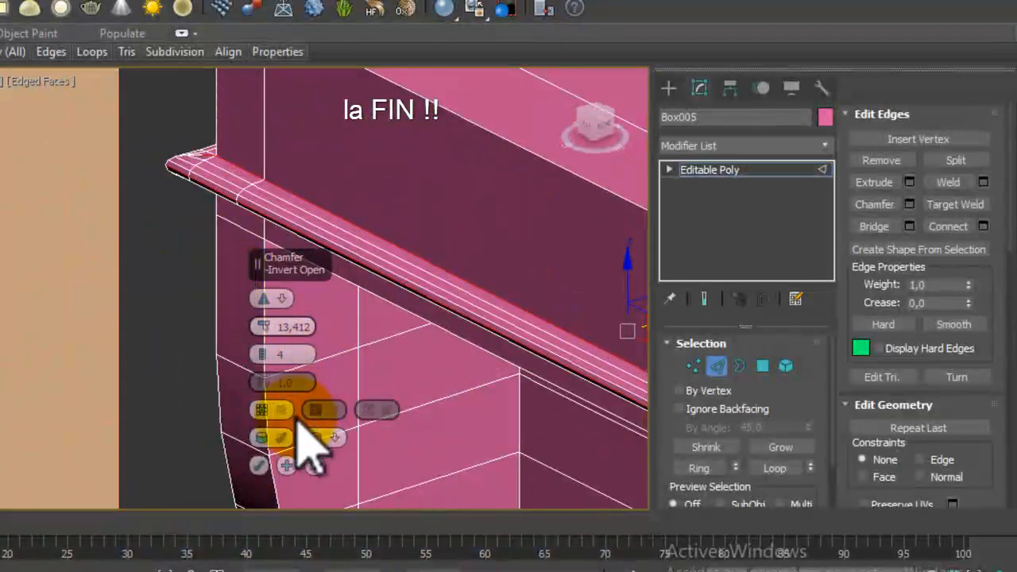
Inspect the chamfered ledge along the front and side, and undo the chamfer.
scroll(282, 218, "down", 3)
middle_click_drag(282, 218, 114, 199)
middle_click_drag(526, 239, 406, 275, "alt")
scroll(398, 374, "up", 2)
middle_click_drag(398, 375, 402, 234)
scroll(407, 236, "up", 4)
middle_click_drag(132, 301, 551, 296)
scroll(551, 295, "down", 2)
middle_click_drag(336, 297, 268, 253)
scroll(236, 208, "down", 5)
scroll(321, 259, "up", 2)
key("ctrl+z")
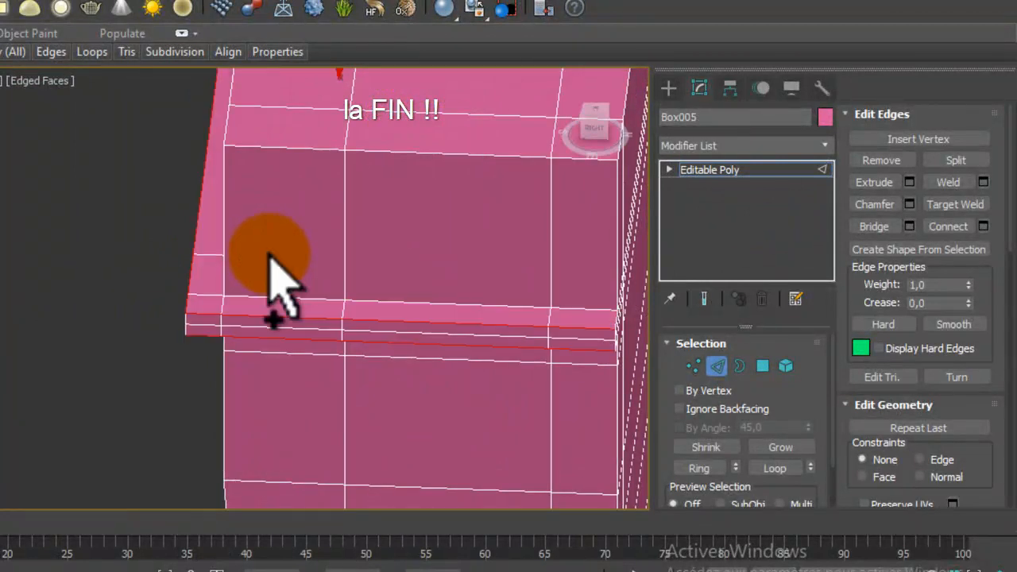
Start a 3-segment chamfer on the ledge's outer edge loops and reset its amount to 0.
scroll(203, 232, "down", 4)
middle_click_drag(236, 241, 285, 267, "alt")
scroll(300, 212, "up", 4)
scroll(283, 266, "up", 2)
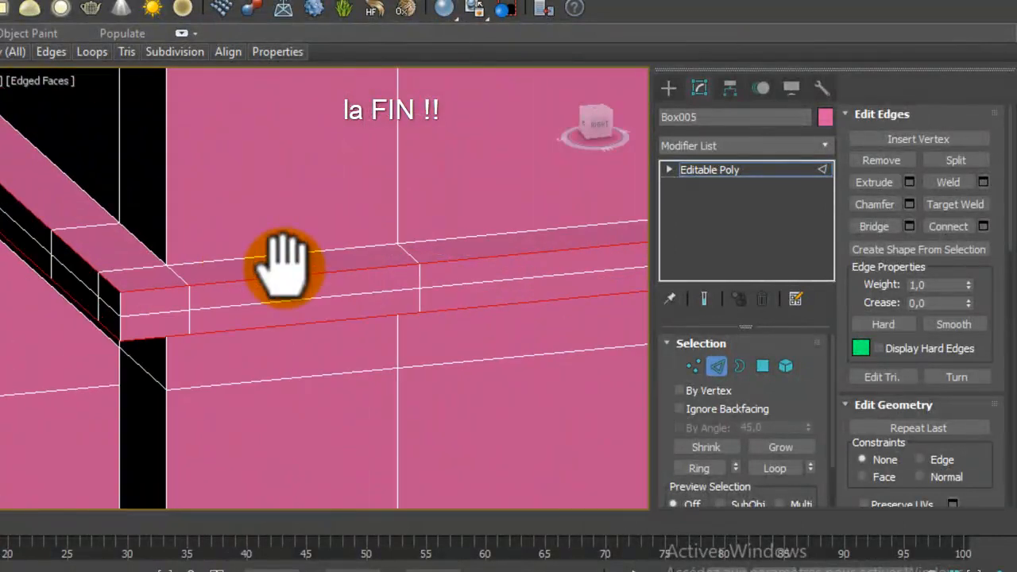
left_click(909, 204)
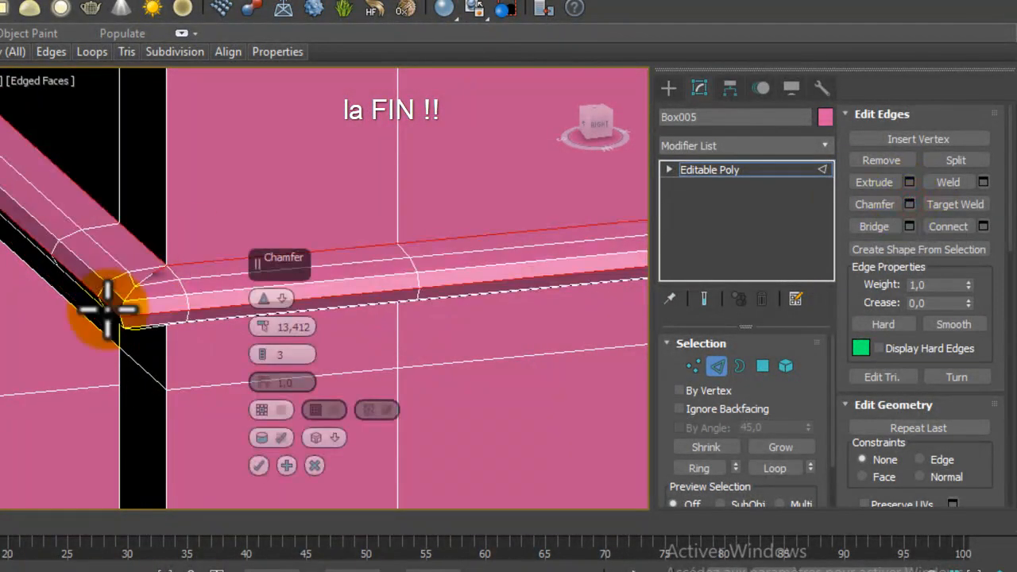
right_click(264, 328)
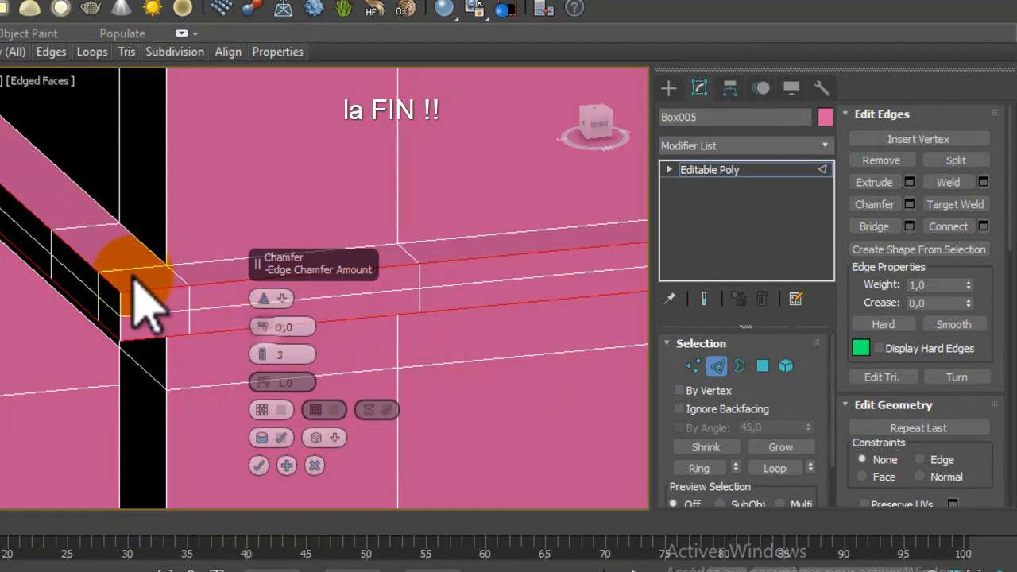
scroll(135, 277, "up", 2)
middle_click_drag(187, 202, 177, 238, "alt")
middle_click_drag(139, 362, 204, 114)
middle_click_drag(127, 278, 165, 76)
scroll(175, 249, "up", 2)
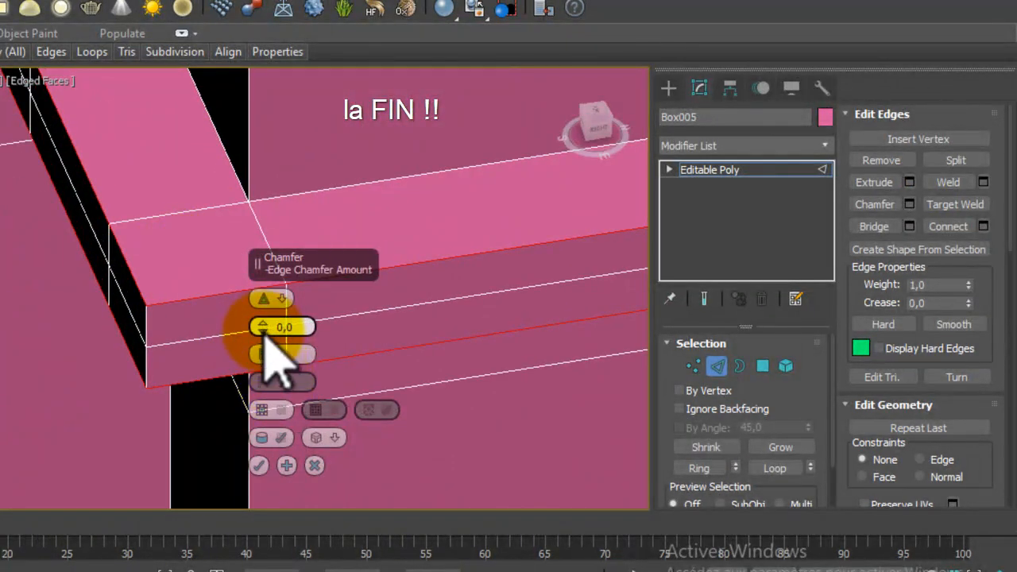
Increase the ledge's chamfer amount to 5.379 with 3 segments and apply it.
left_click_drag(263, 326, 262, 295)
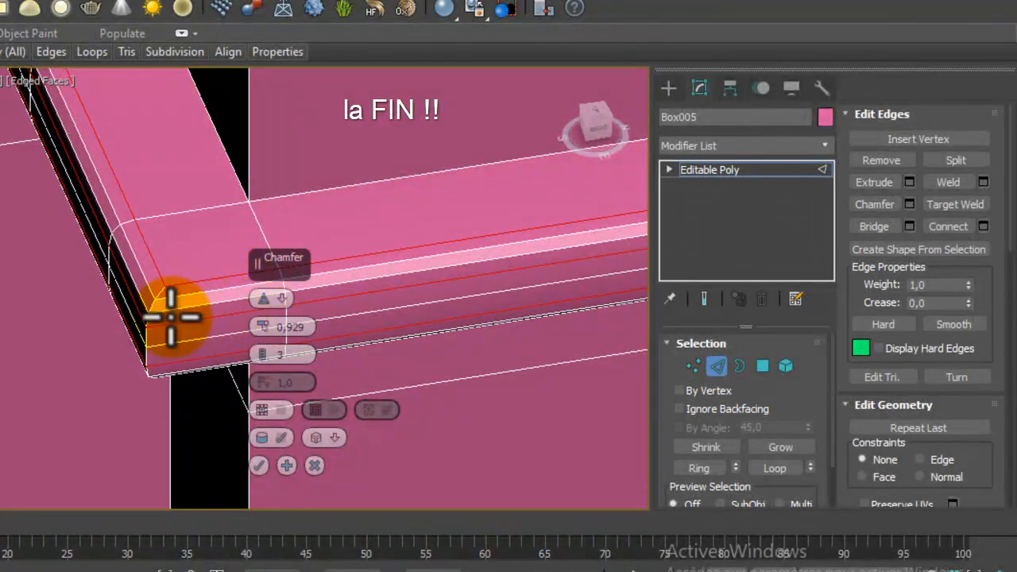
left_click_drag(263, 325, 262, 300)
scroll(192, 364, "up", 4)
middle_click_drag(190, 363, 193, 281)
scroll(193, 280, "up", 2)
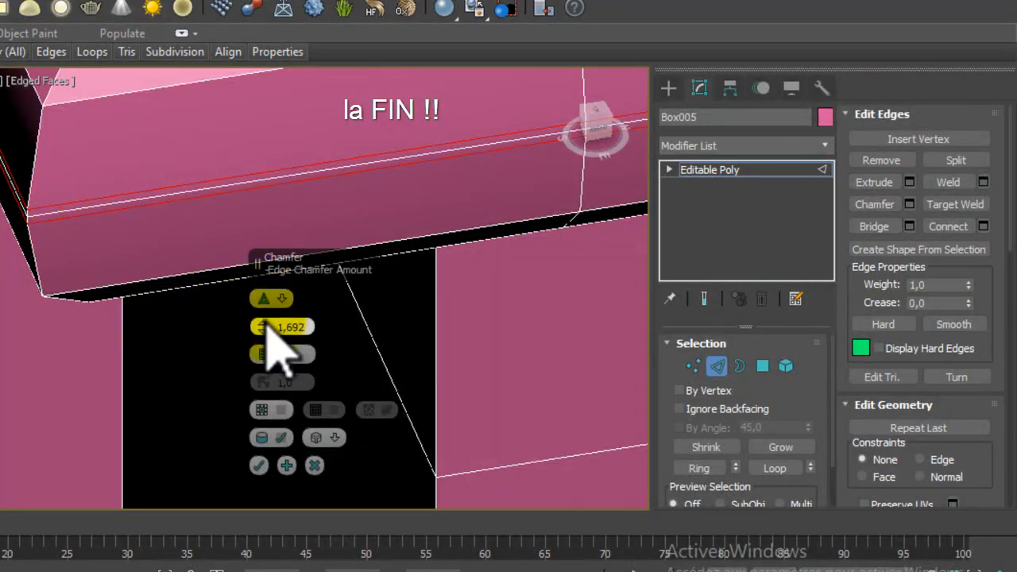
mouse_move(263, 321)
left_mouse_down()
mouse_move(257, 305)
mouse_move(257, 332)
left_mouse_up()
middle_click_drag(175, 248, 224, 387)
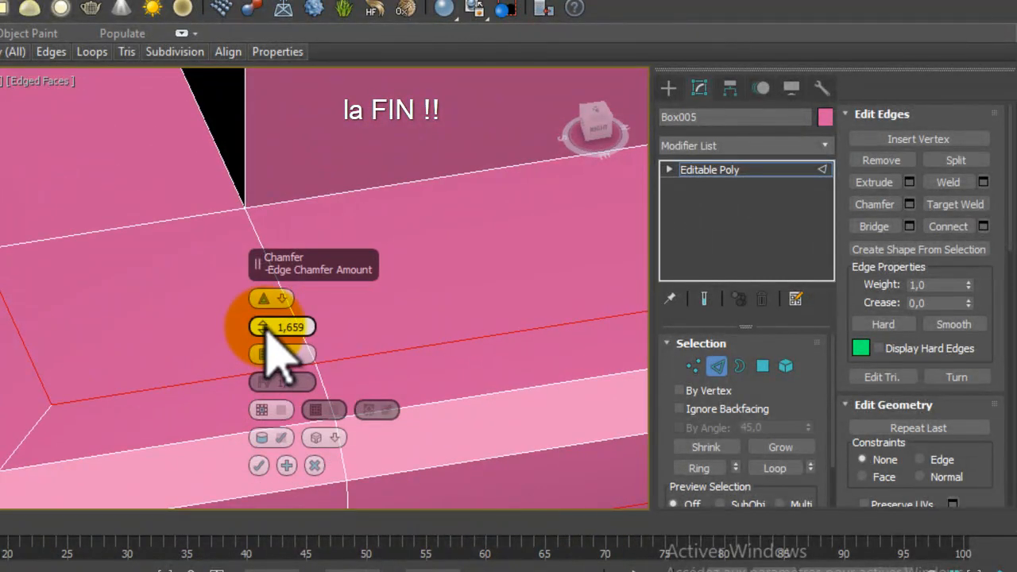
left_click_drag(264, 324, 248, 32)
middle_click_drag(370, 200, 273, 472)
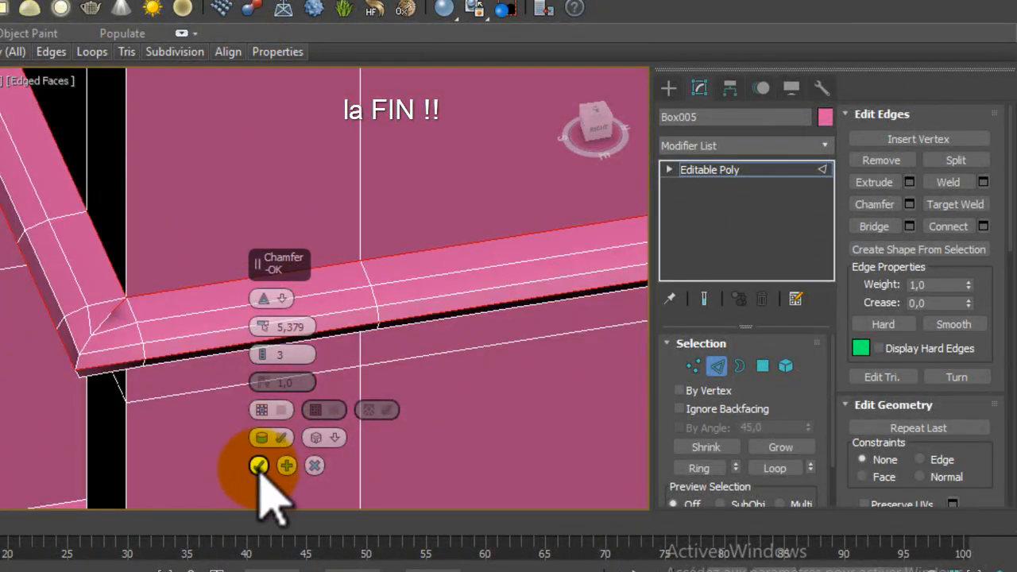
left_click(258, 466)
Remove the selected edge loops running along the chamfered ledge.
scroll(267, 389, "down", 5)
middle_click_drag(190, 364, 354, 351, "alt")
middle_click_drag(77, 351, 214, 370)
scroll(211, 371, "up", 2)
scroll(2, 235, "up", 2)
middle_click_drag(2, 235, 2, 289)
middle_click_drag(56, 85, 72, 95)
left_click(92, 52)
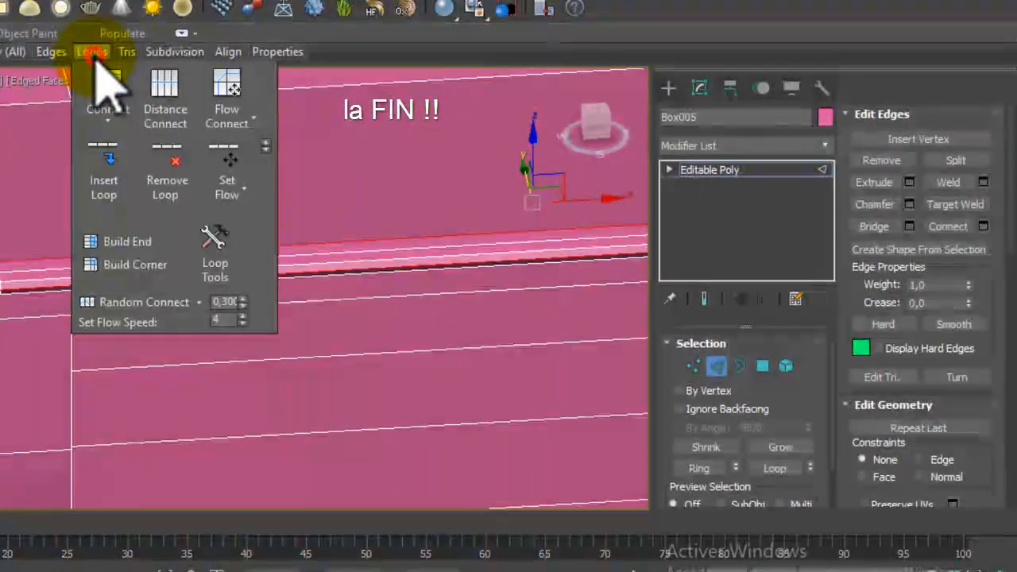
left_click(169, 181)
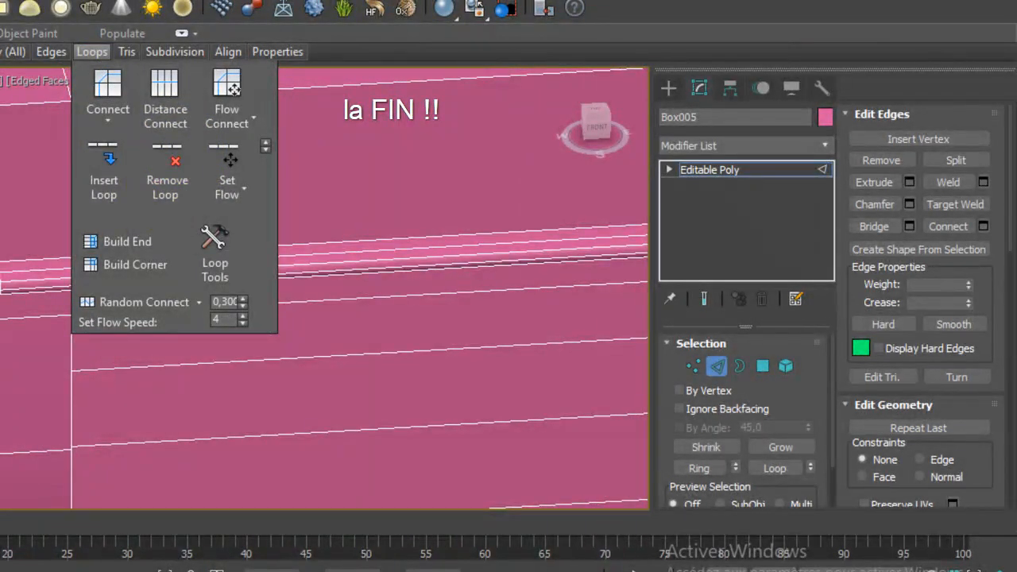
scroll(421, 222, "down", 4)
middle_click_drag(504, 282, 284, 287)
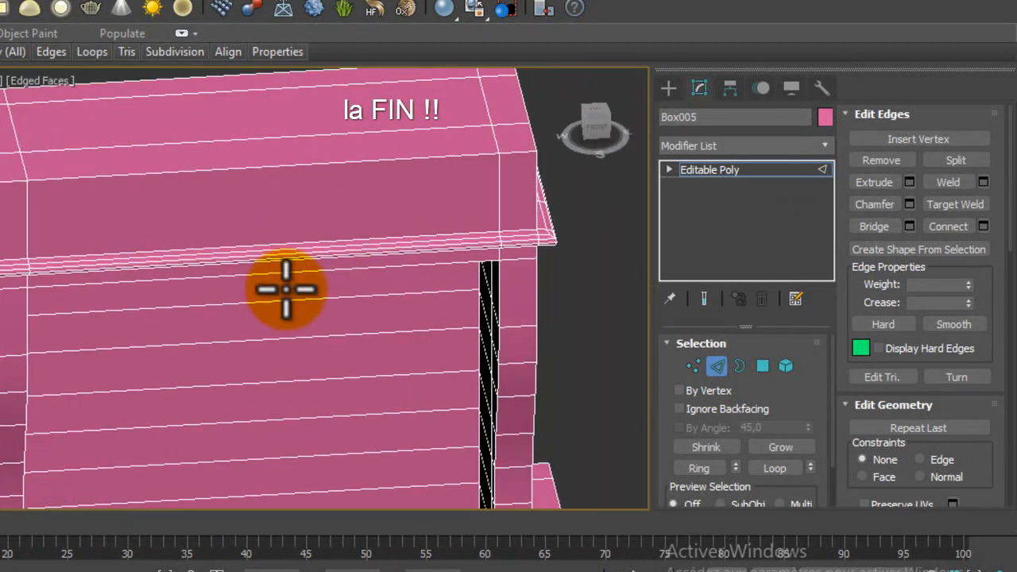
left_click(693, 365)
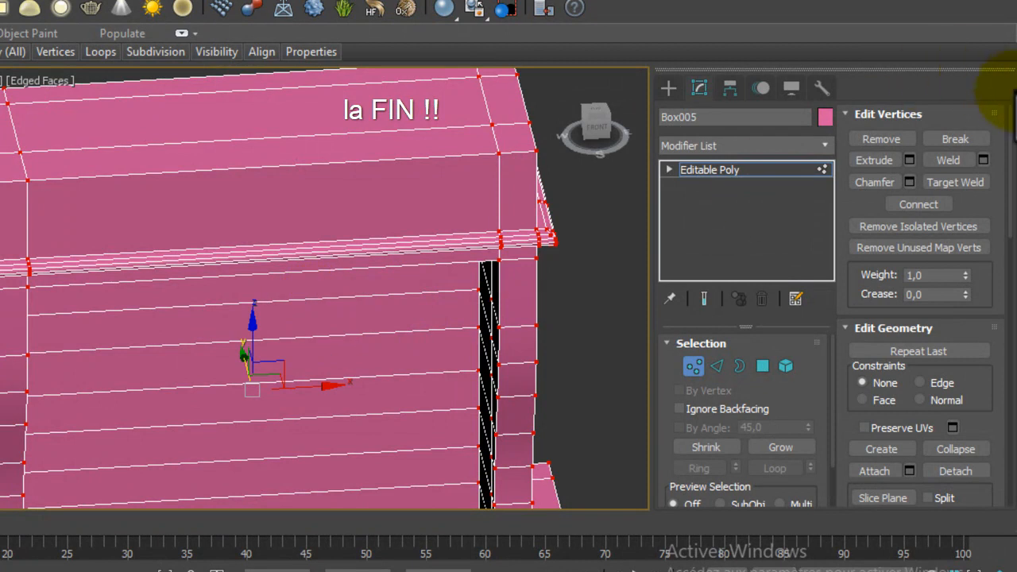
left_click(983, 160)
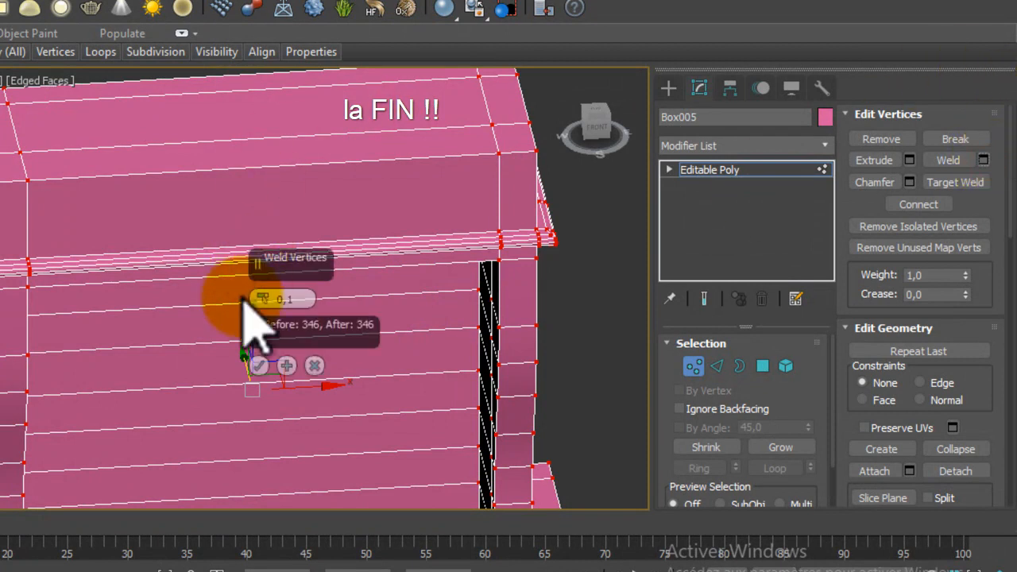
scroll(494, 333, "up", 3)
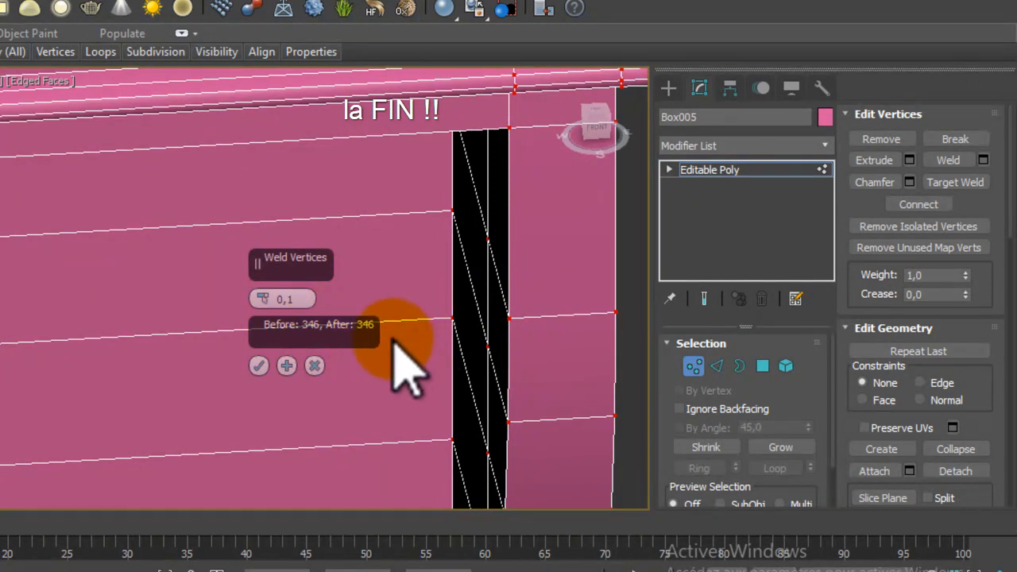
left_click(314, 366)
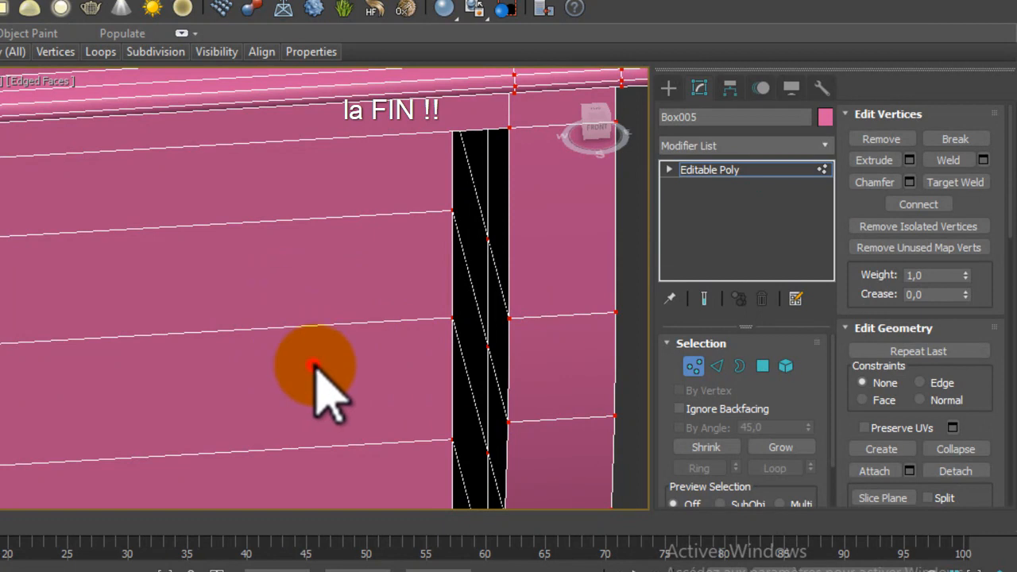
scroll(447, 318, "down", 5)
left_click(525, 300)
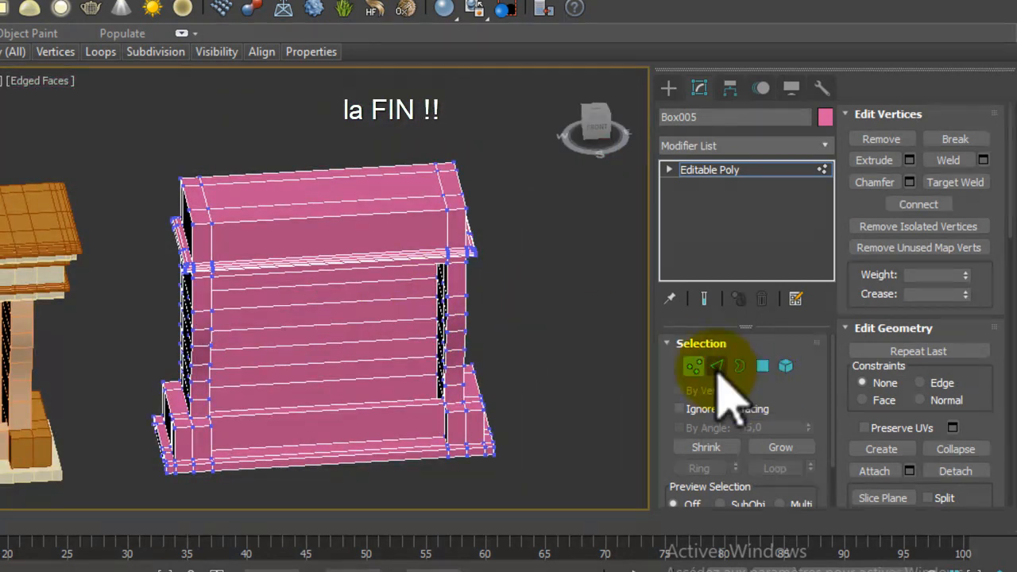
Examine how the reference mantel's stacked top mouldings step outward at the corner and compare them with the pink body.
left_click(717, 366)
middle_click_drag(325, 363, 227, 286, "alt")
middle_click_drag(208, 242, 230, 291)
scroll(211, 248, "up", 4)
middle_click_drag(6, 237, 193, 238)
scroll(193, 238, "up", 2)
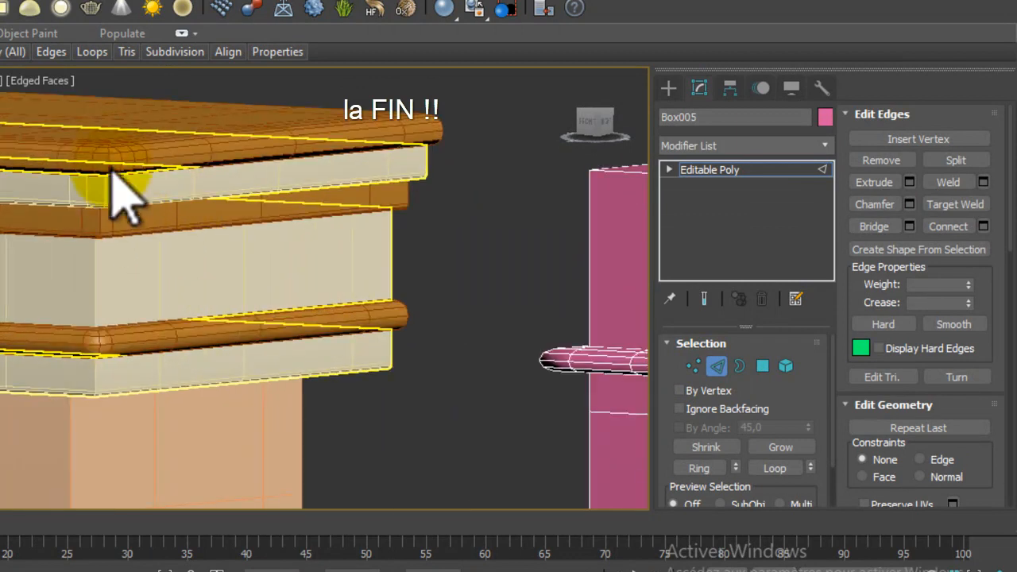
left_click_drag(477, 83, 373, 222)
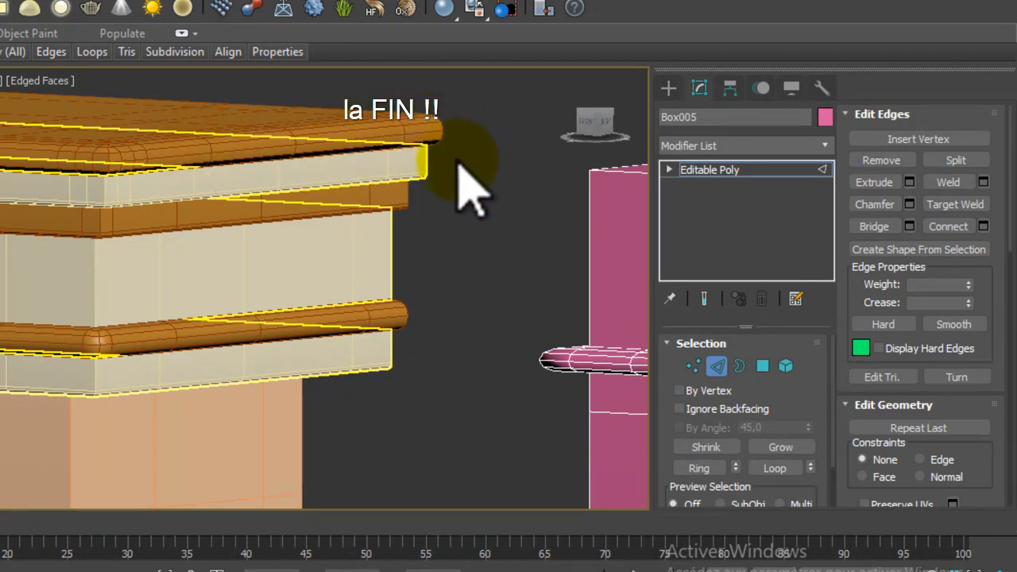
middle_click_drag(313, 204, 466, 170)
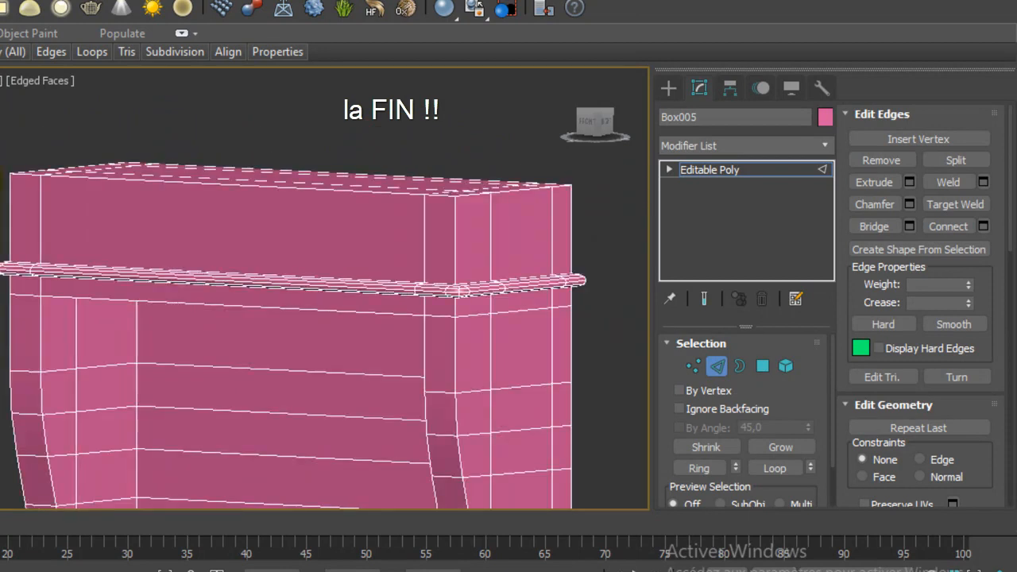
Start connecting the ring of vertical edges around the body's raised top with 3 segments.
left_click(454, 252)
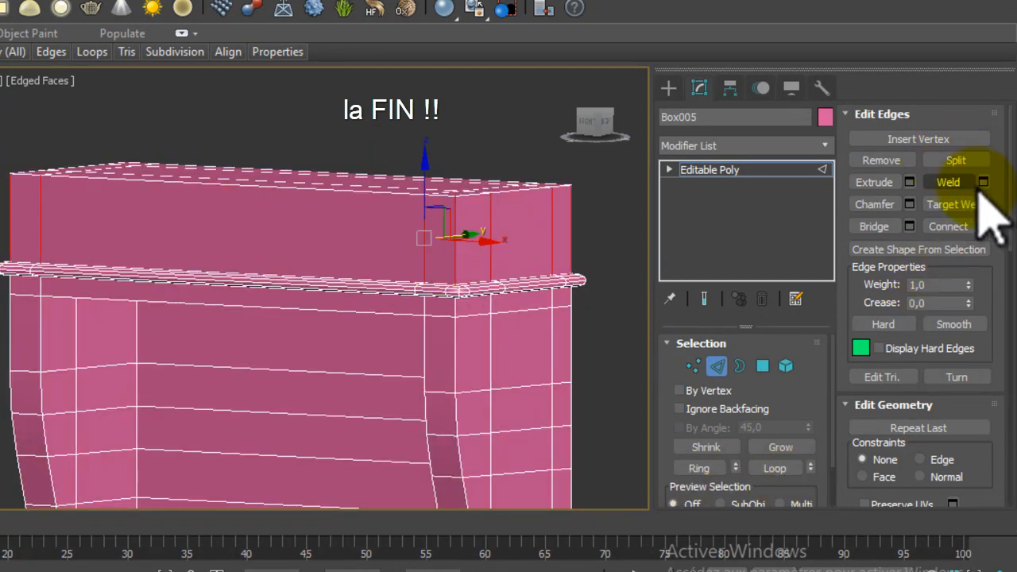
left_click(984, 227)
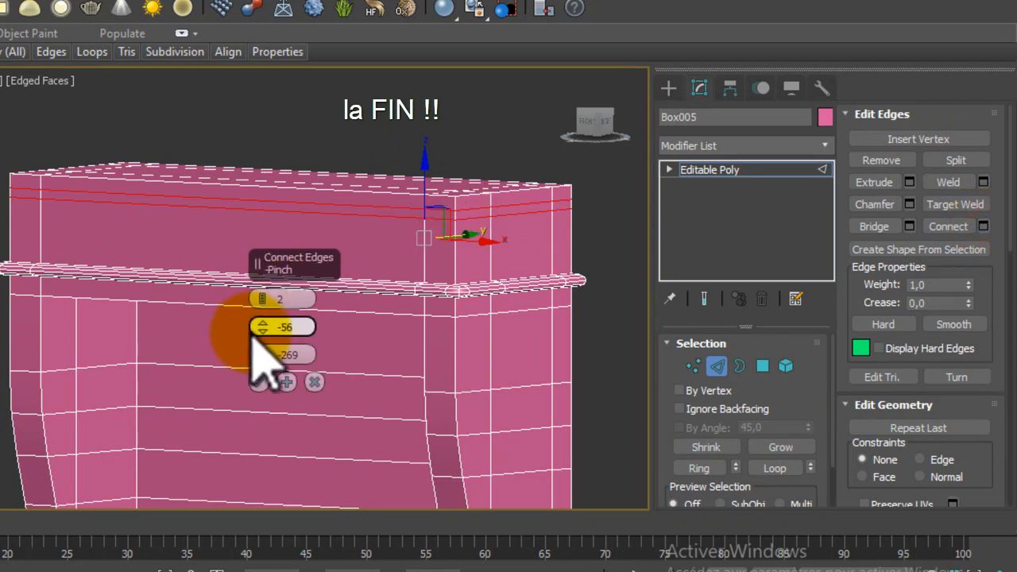
left_click(264, 300)
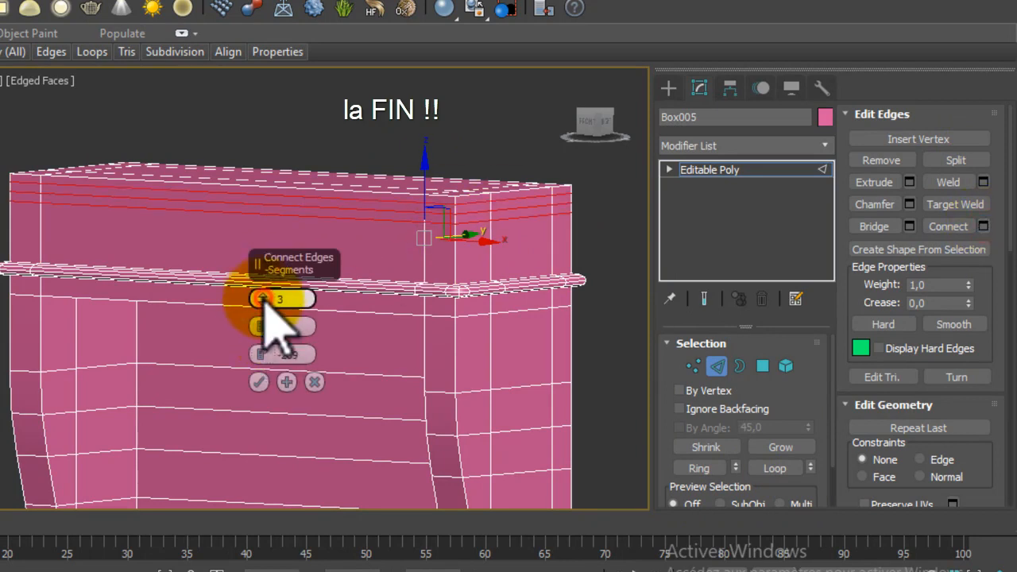
middle_click_drag(1, 105, 137, 108)
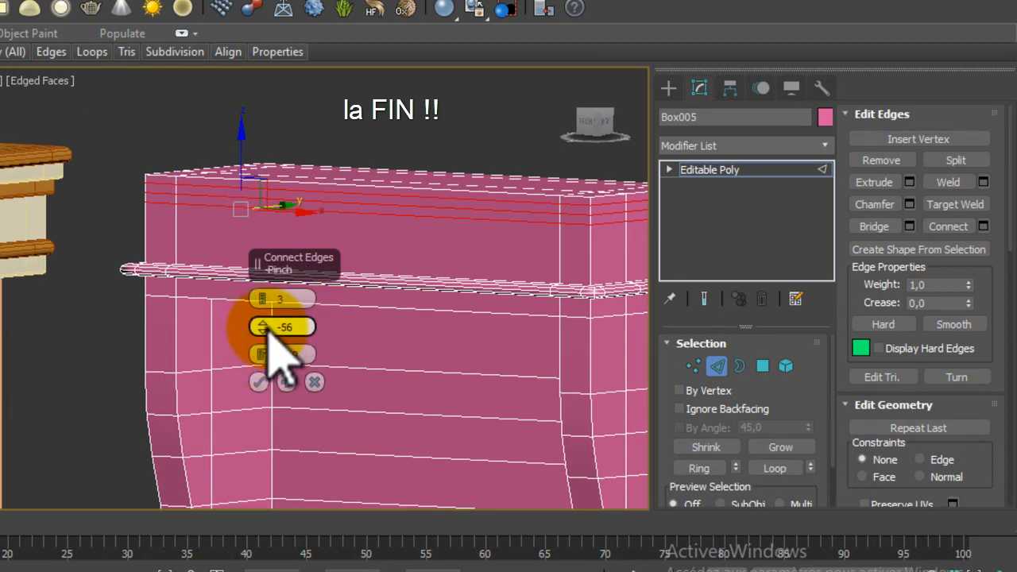
Position the new edge loops on the raised top with pinch -44 and slide -157, and apply the connection.
left_click_drag(264, 378, 270, 321)
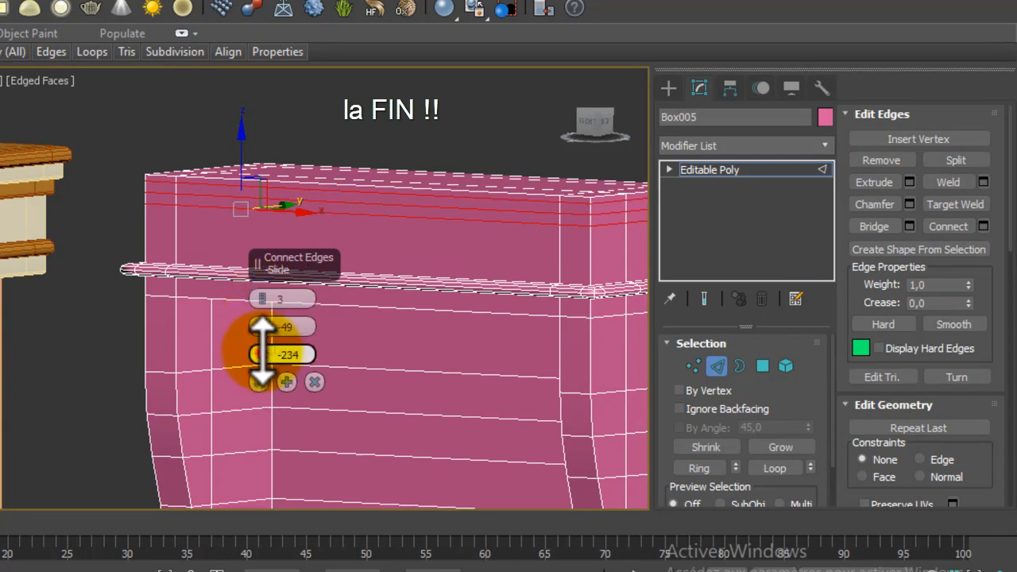
left_click_drag(265, 325, 264, 169)
middle_click_drag(167, 137, 283, 105)
scroll(336, 199, "up", 4)
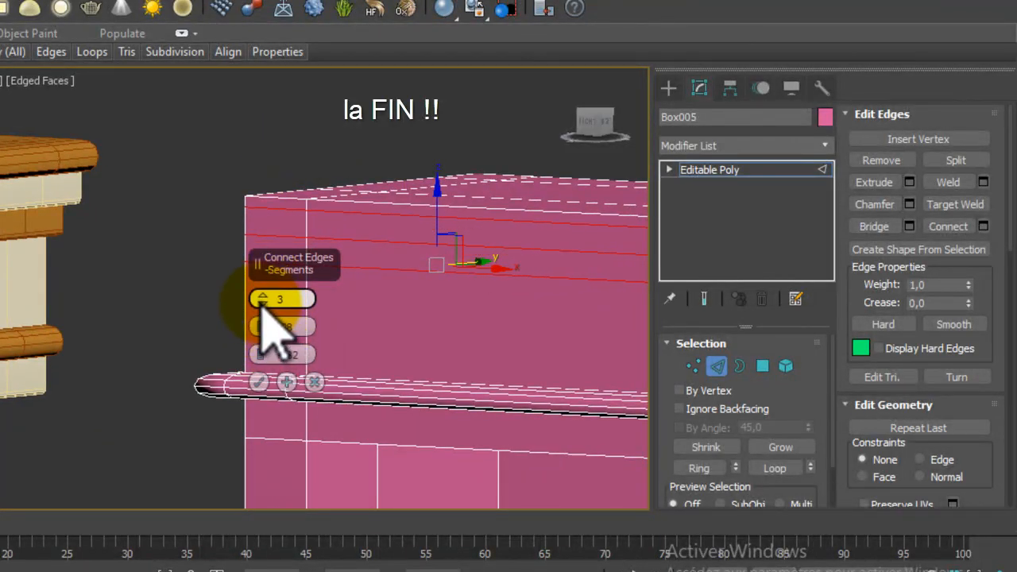
left_click_drag(270, 281, 271, 152)
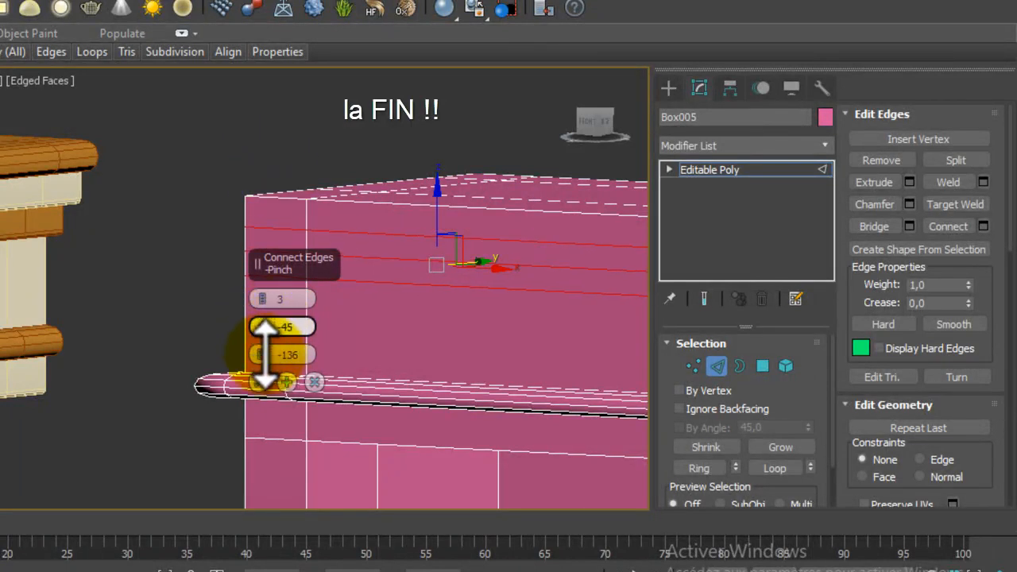
left_click_drag(265, 337, 264, 441)
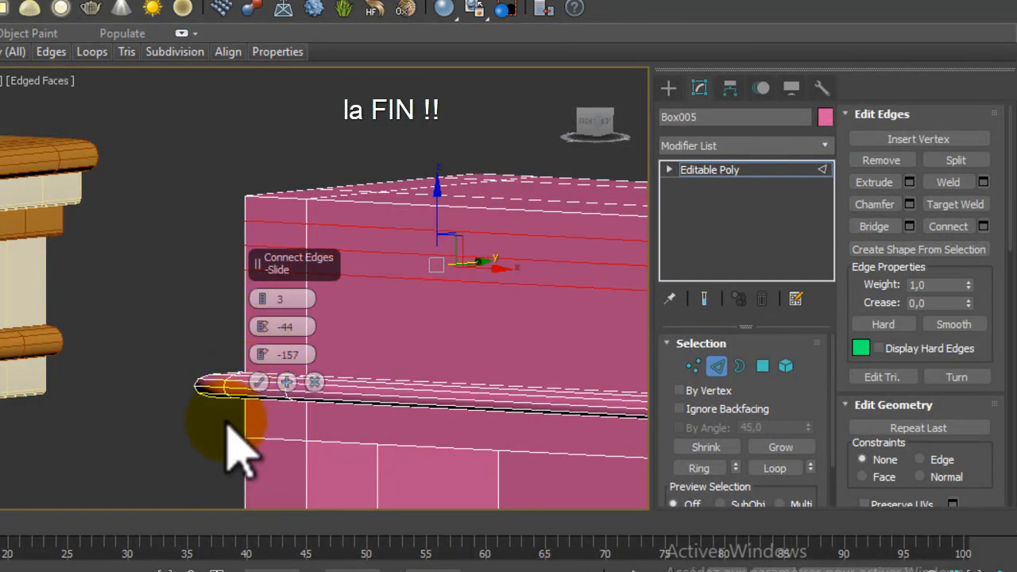
left_click(259, 382)
From the front view, select the polygons of the upper band above the lowest new edge loop, replacing the ledge selection.
middle_click_drag(256, 370, 314, 358)
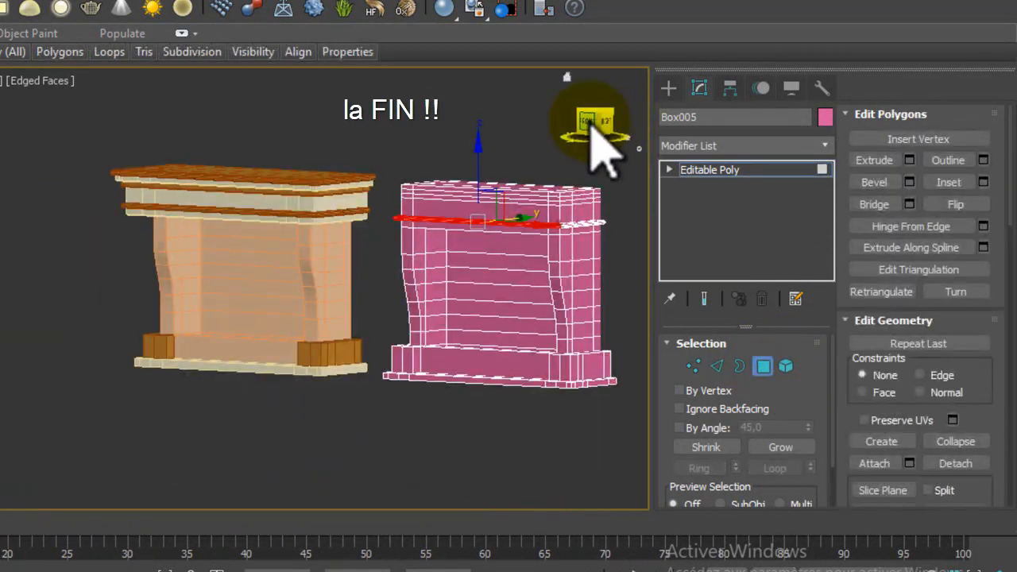
left_click(592, 126)
scroll(504, 245, "up", 2)
middle_click_drag(504, 245, 420, 325)
scroll(367, 261, "up", 5)
scroll(367, 261, "down", 4)
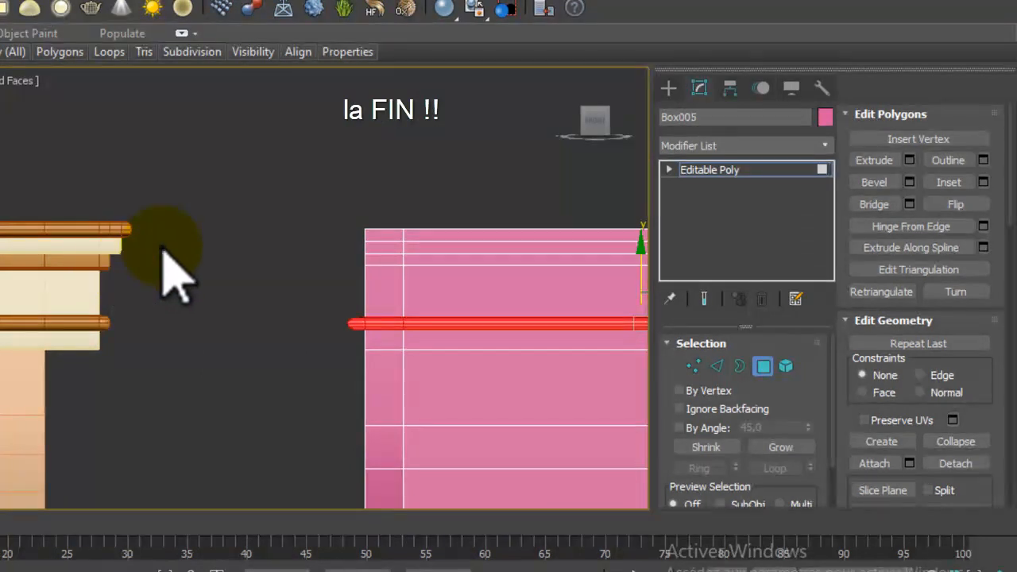
middle_click_drag(383, 230, 62, 230)
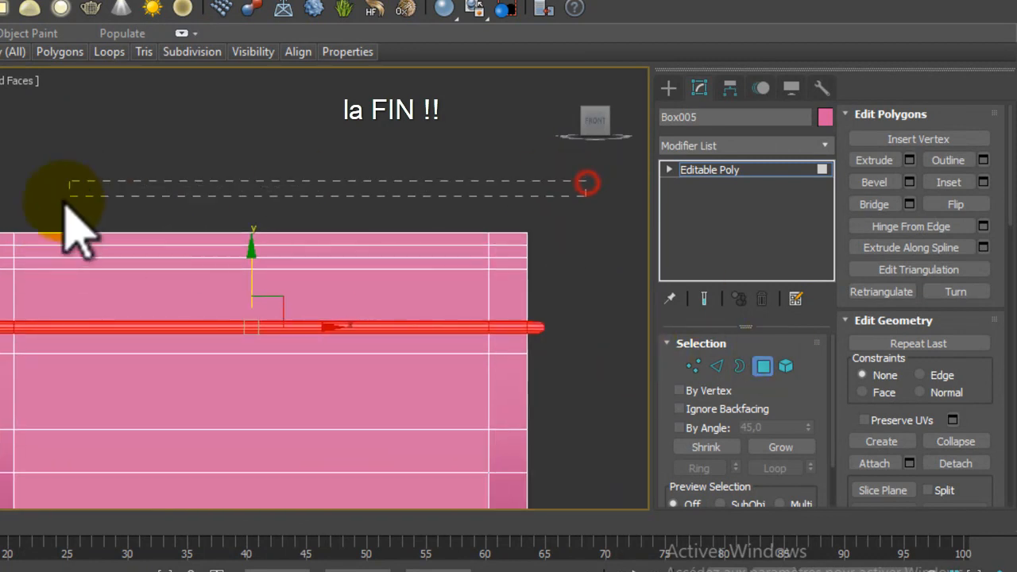
left_click(201, 256)
Remove the back and top polygons from the selection, keeping only the upper band's front and side faces.
scroll(477, 262, "down", 2)
middle_click_drag(238, 314, 210, 397, "alt")
left_click(598, 133)
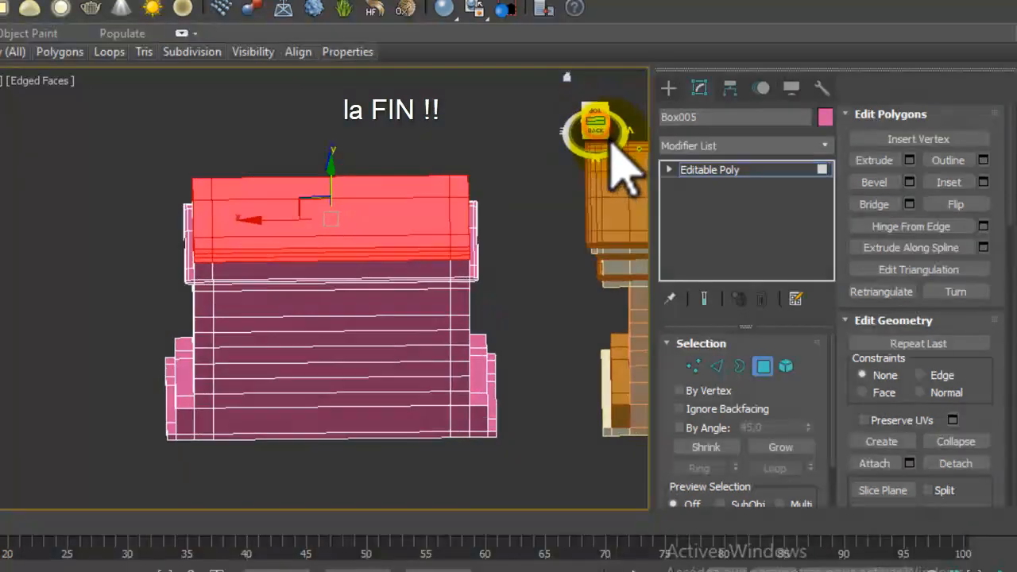
left_click_drag(322, 447, 447, 211)
left_click_drag(364, 429, 193, 182)
middle_click_drag(193, 182, 586, 258, "alt")
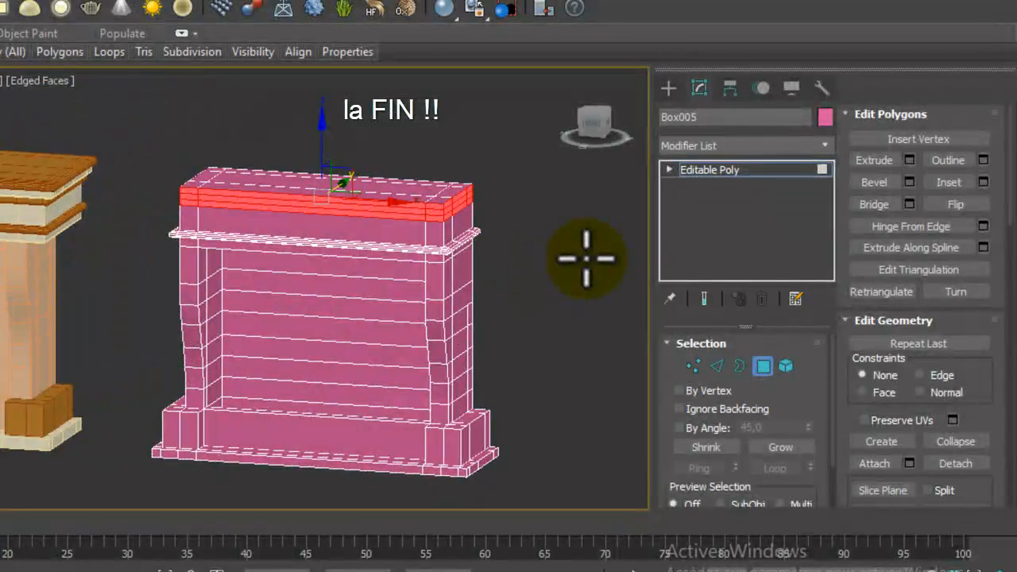
Deselect the upper band's front faces and extrude the remaining faces on both side ends by 5.0.
scroll(537, 302, "up", 8)
middle_click_drag(270, 239, 311, 264)
middle_click_drag(204, 259, 236, 272, "alt")
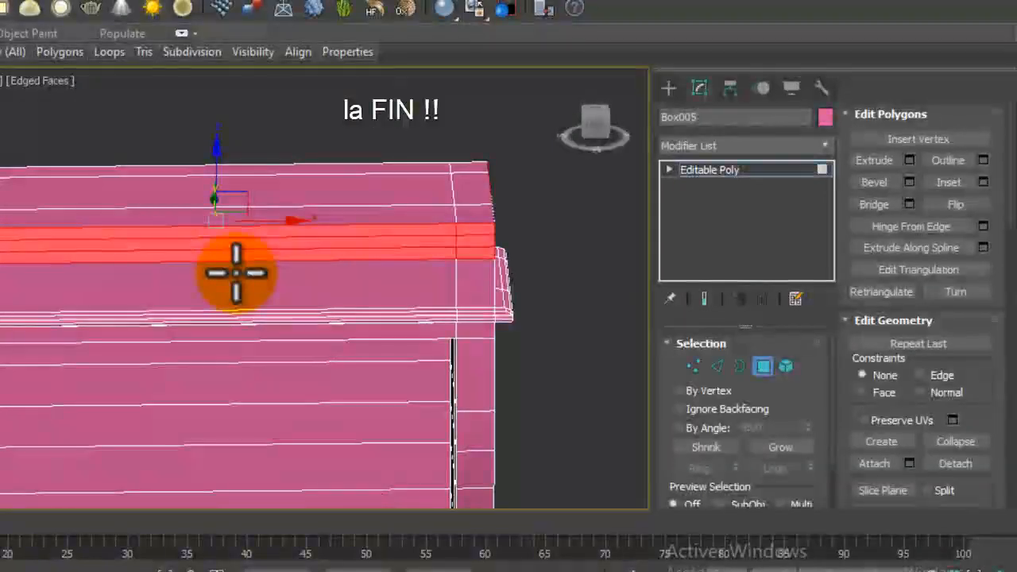
scroll(236, 273, "down", 3)
left_click_drag(266, 137, 48, 322)
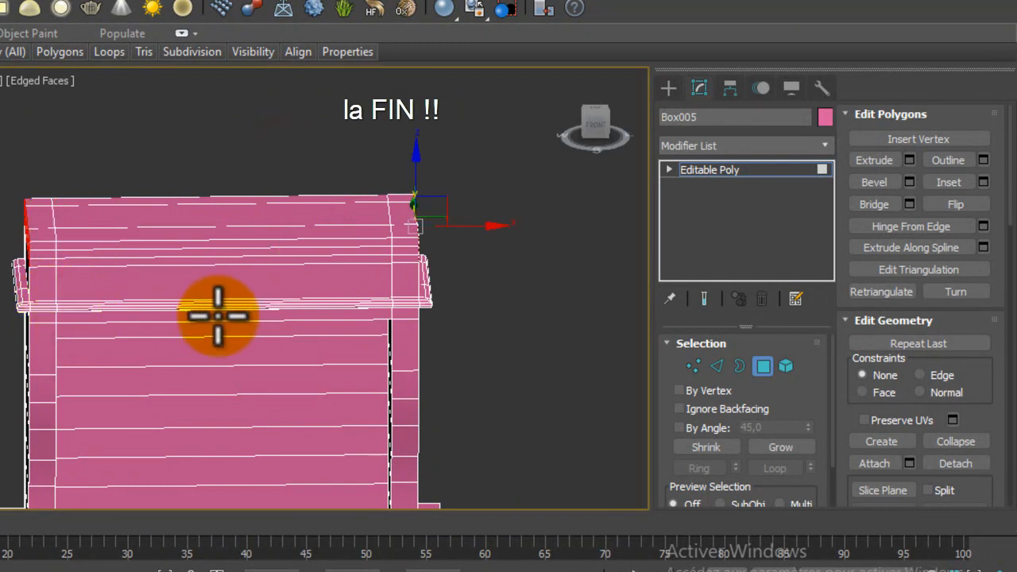
middle_click_drag(213, 316, 520, 302, "alt")
left_click(909, 159)
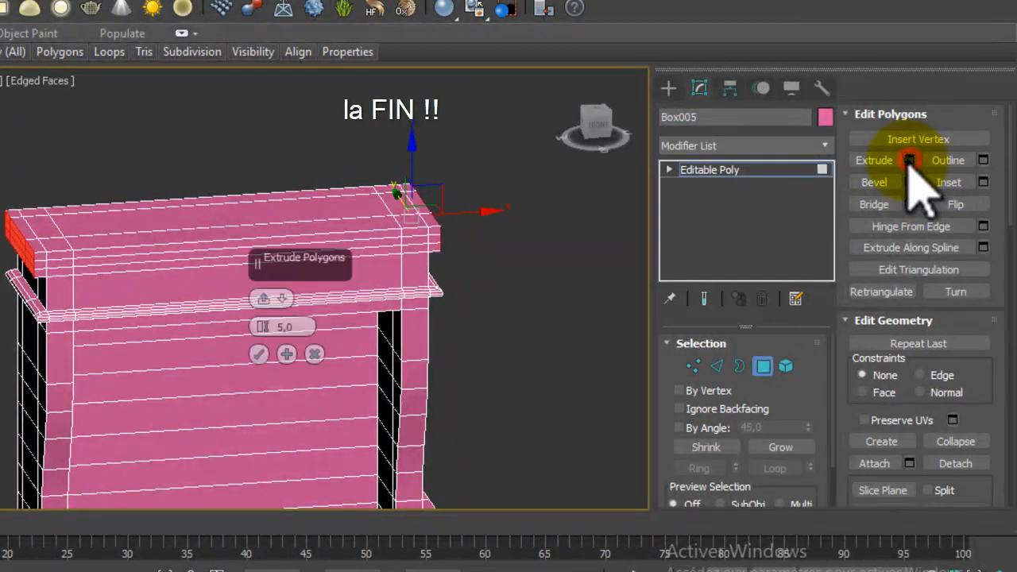
left_click(259, 355)
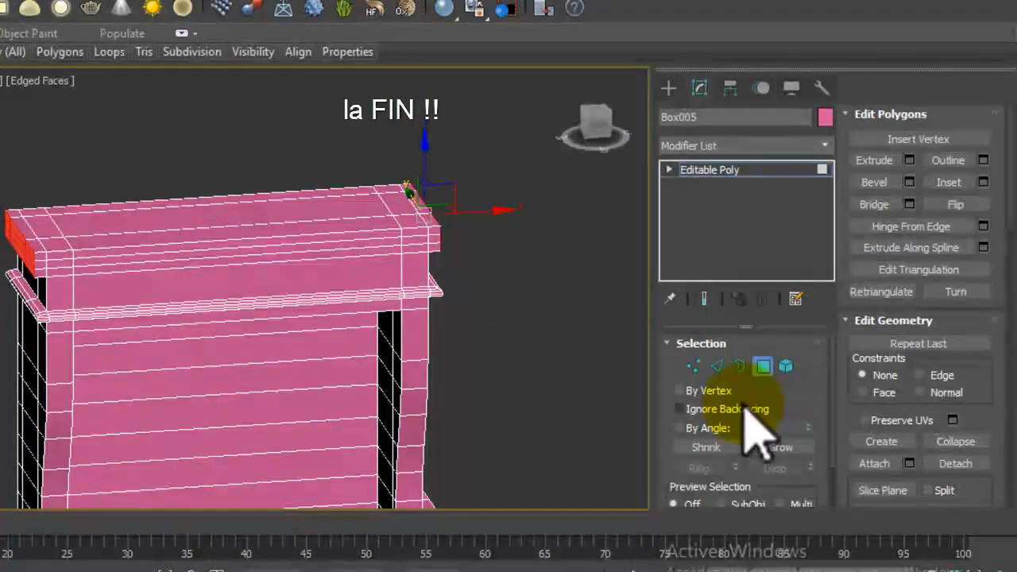
Select the upper band's front faces by angle, leaving out the faces below the band, and extrude them by 5.0.
left_click(713, 427)
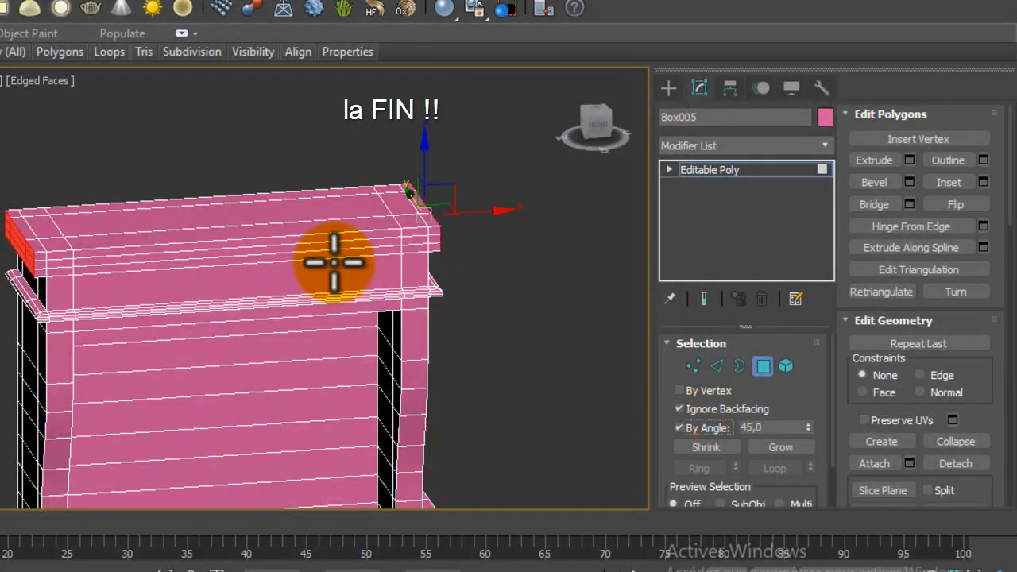
left_click(334, 262)
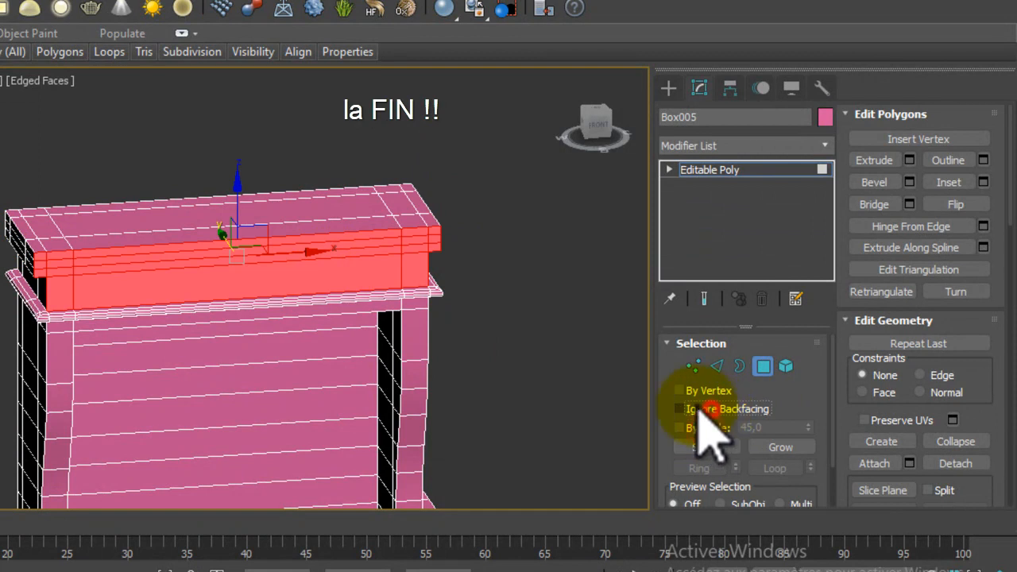
left_click(597, 135)
middle_click_drag(467, 298, 453, 237)
left_click_drag(499, 400, 99, 319)
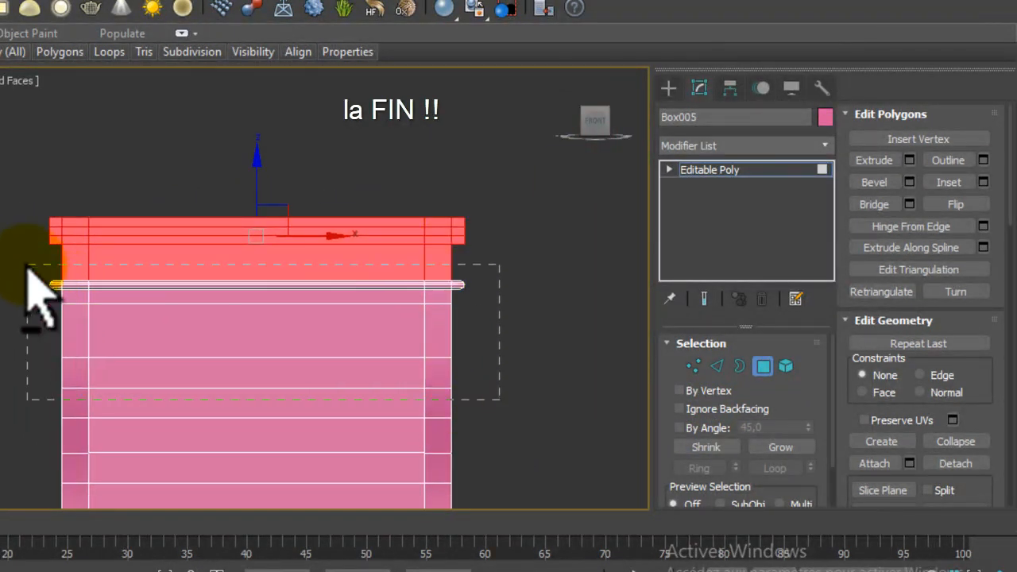
middle_click_drag(349, 214, 272, 249, "alt")
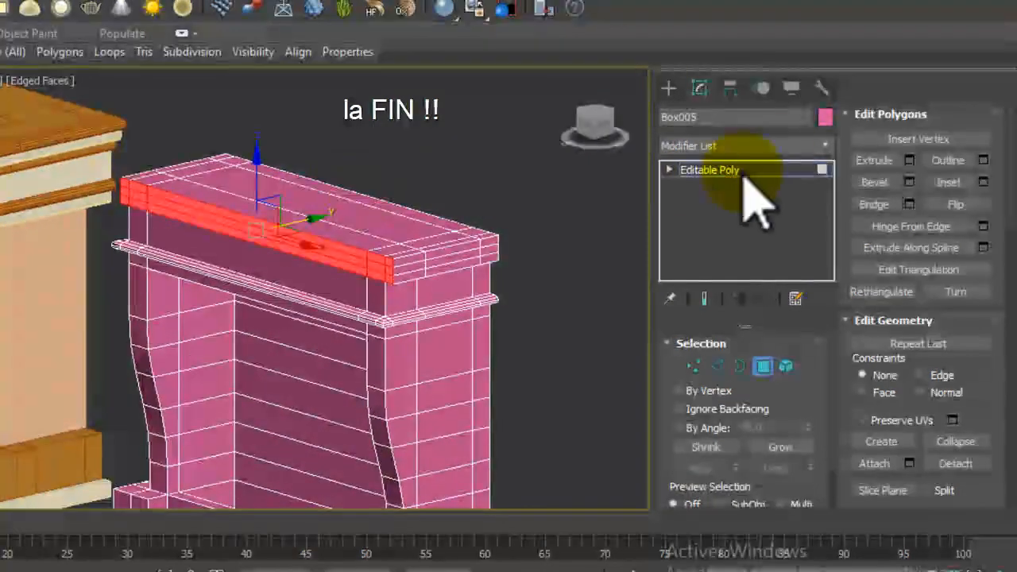
left_click(909, 161)
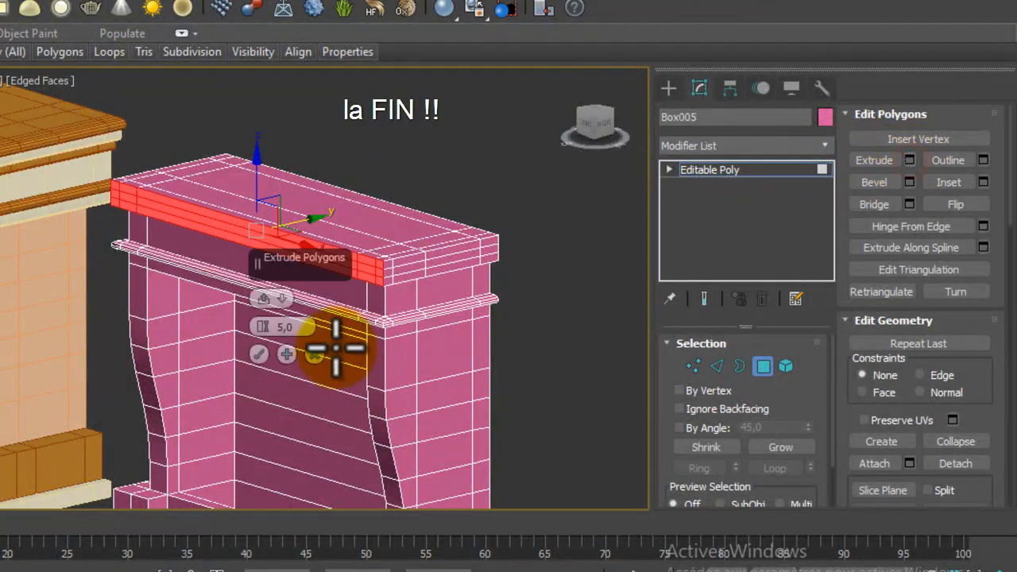
left_click(258, 351)
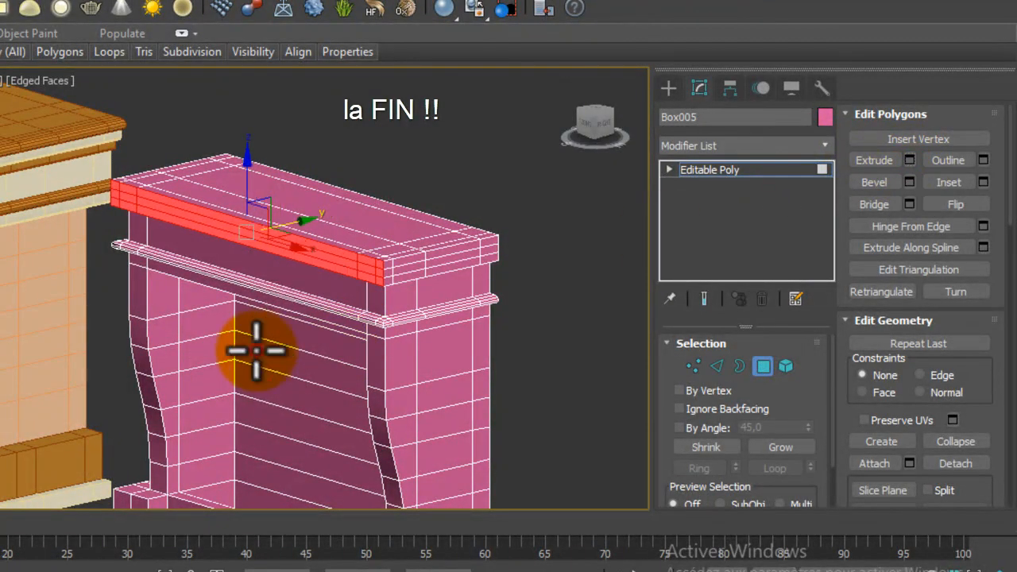
Compare the extruded top band with the reference mantel's mouldings from the front and the side.
left_click(588, 131)
middle_click_drag(136, 363, 324, 246)
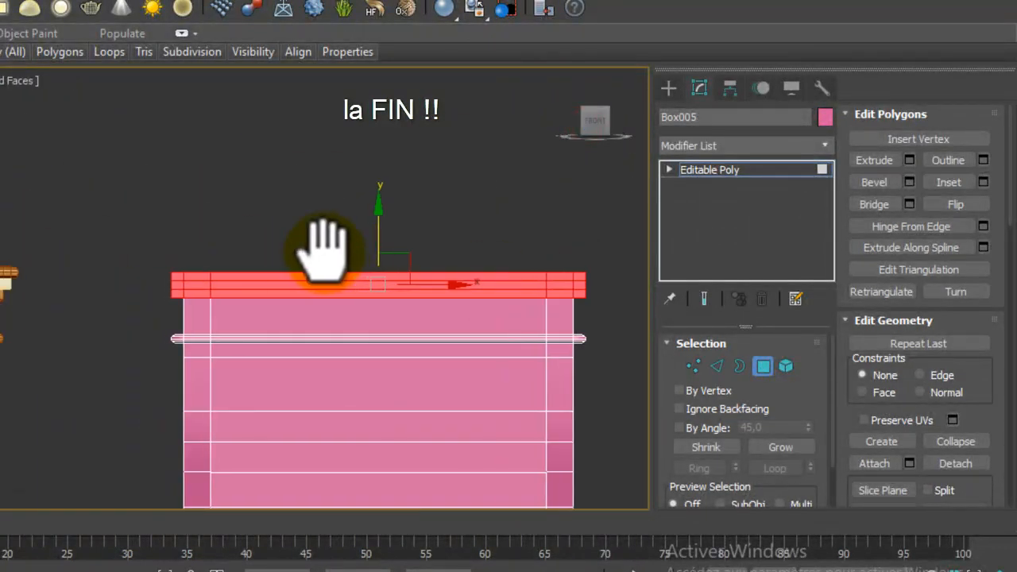
scroll(325, 253, "down", 2)
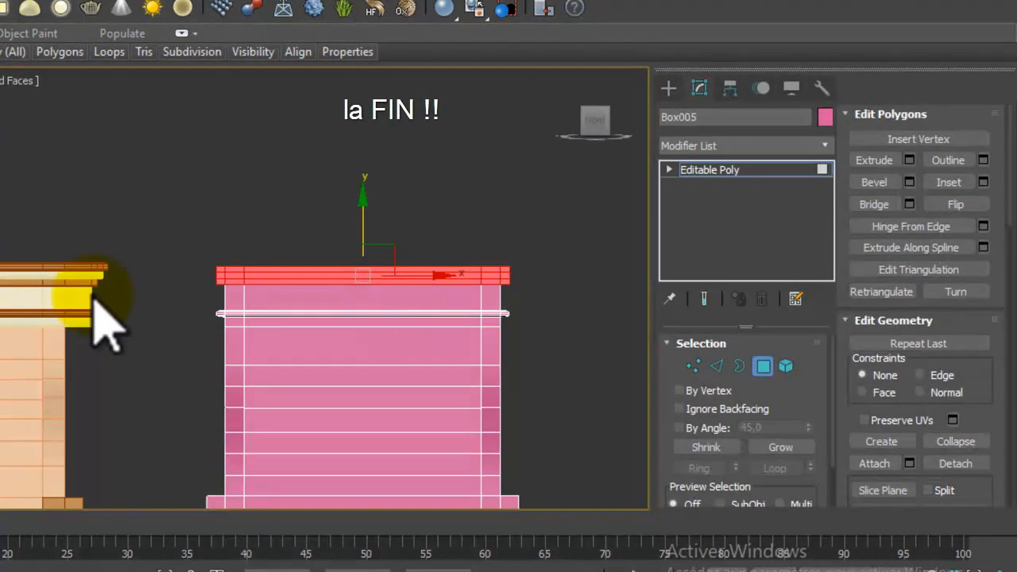
scroll(91, 317, "up", 4)
middle_click_drag(322, 314, 86, 283, "alt")
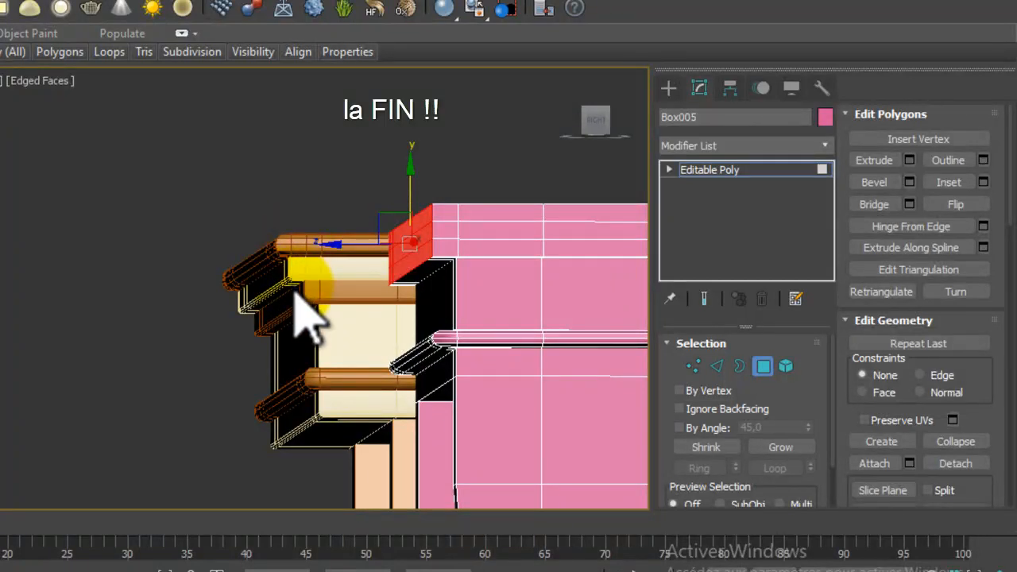
Deselect the lowest row of the top band's front faces and extrude the two remaining front rows by 5.0.
scroll(299, 271, "down", 4)
middle_click_drag(376, 345, 511, 390, "alt")
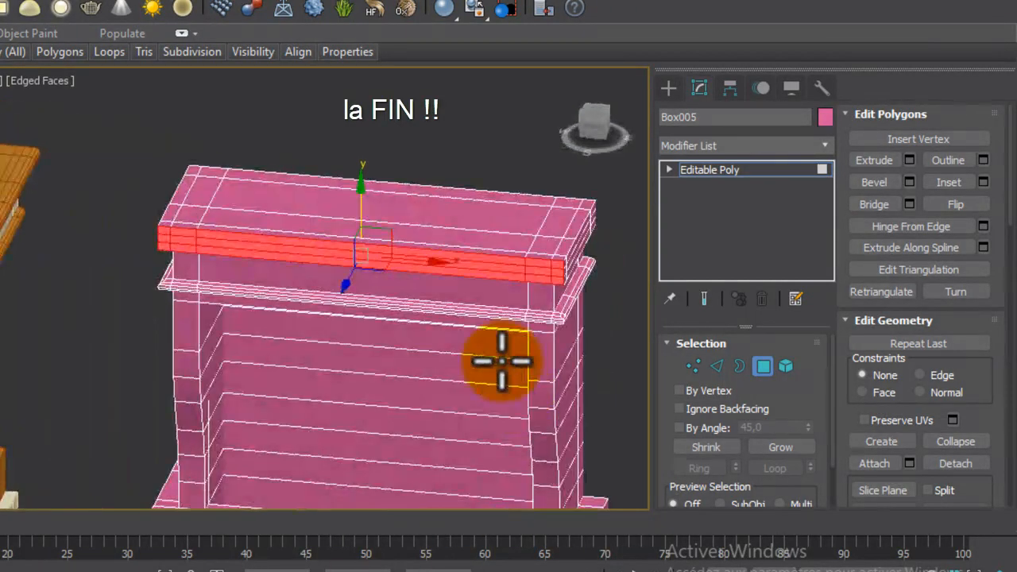
scroll(488, 334, "up", 2)
middle_click_drag(488, 334, 389, 350)
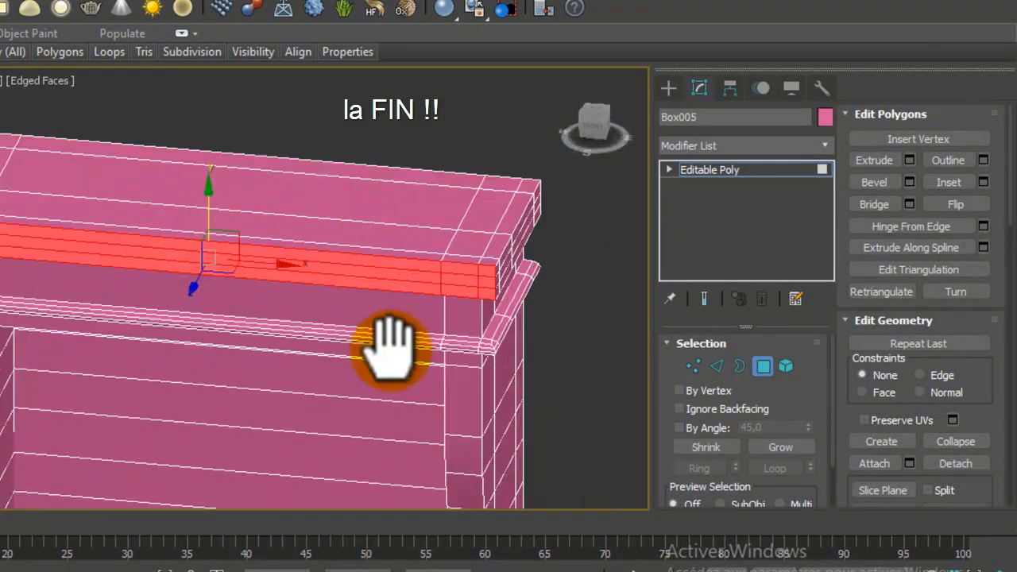
left_click(589, 139)
middle_click_drag(58, 377, 125, 379)
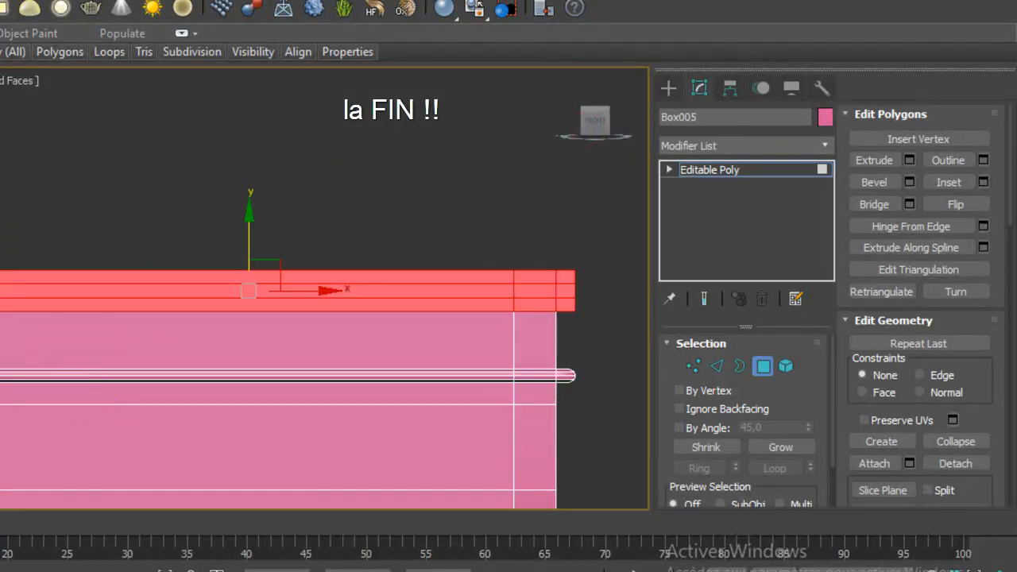
left_click_drag(0, 359, 621, 310, "alt")
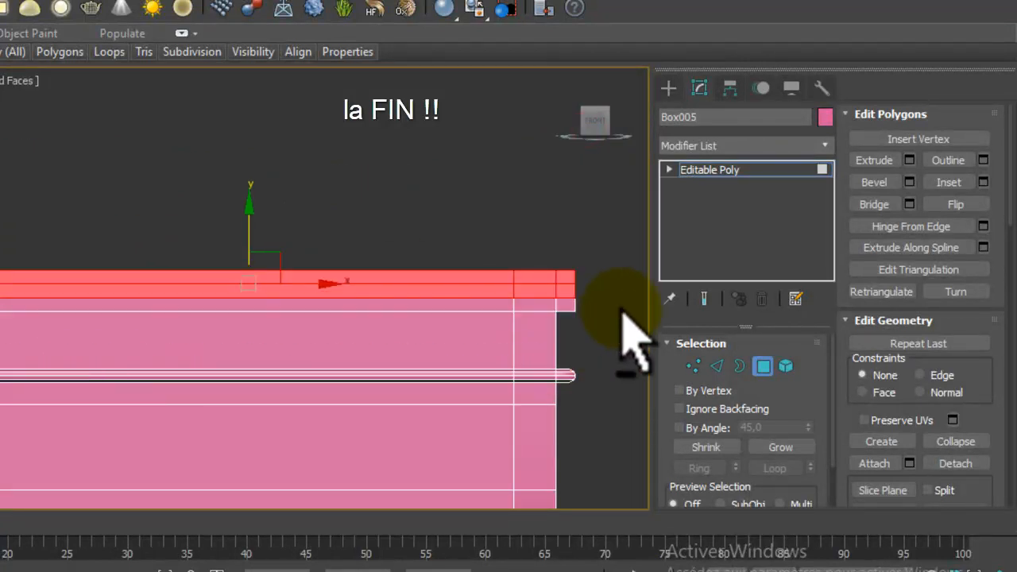
left_click(911, 159)
middle_click_drag(572, 230, 326, 265, "alt")
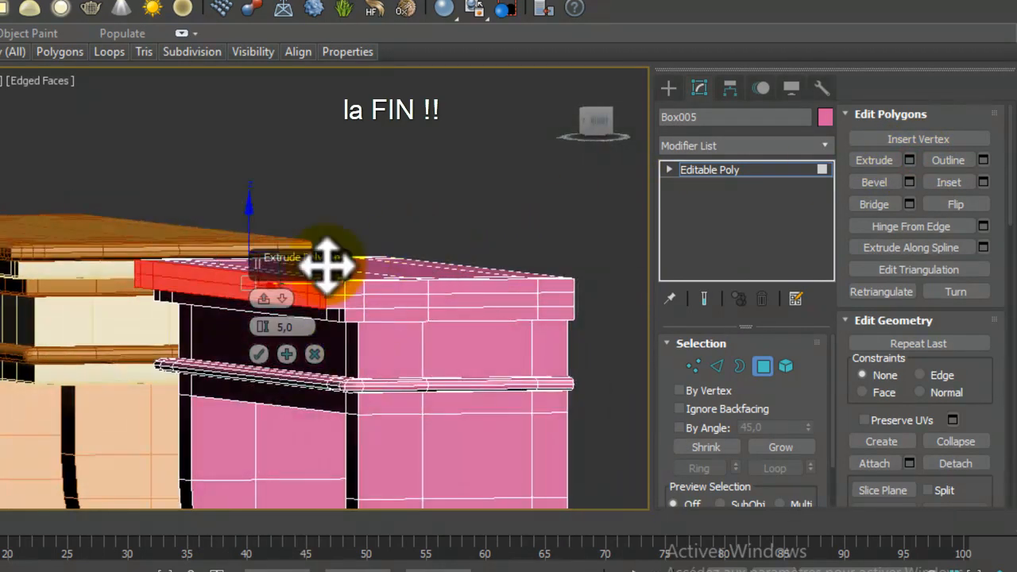
left_click(259, 354)
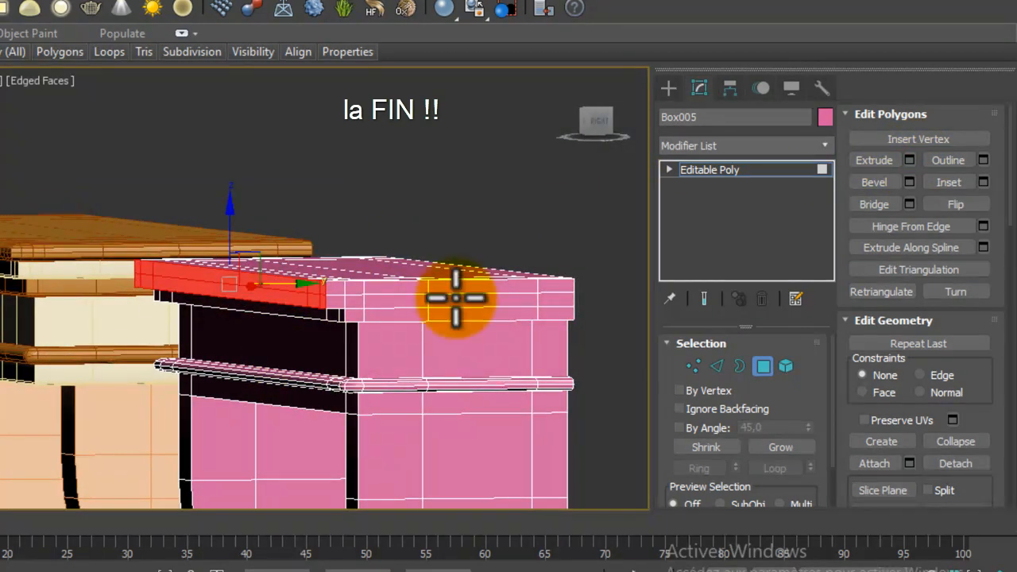
Select the middle edge loop around the extruded band and convert it to a polygon selection of the upper two rows.
left_click(400, 302)
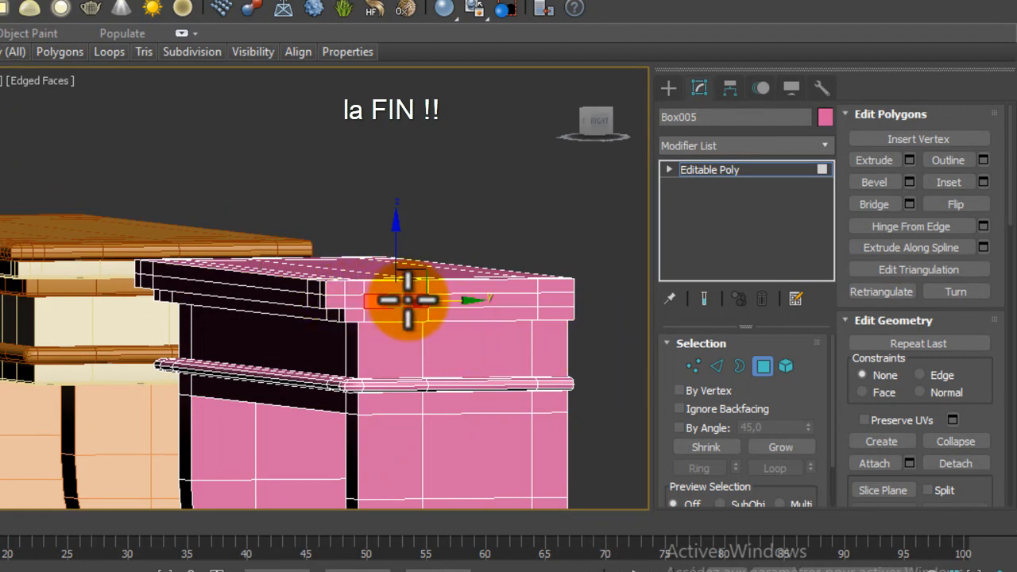
left_click(715, 365)
left_click(507, 302)
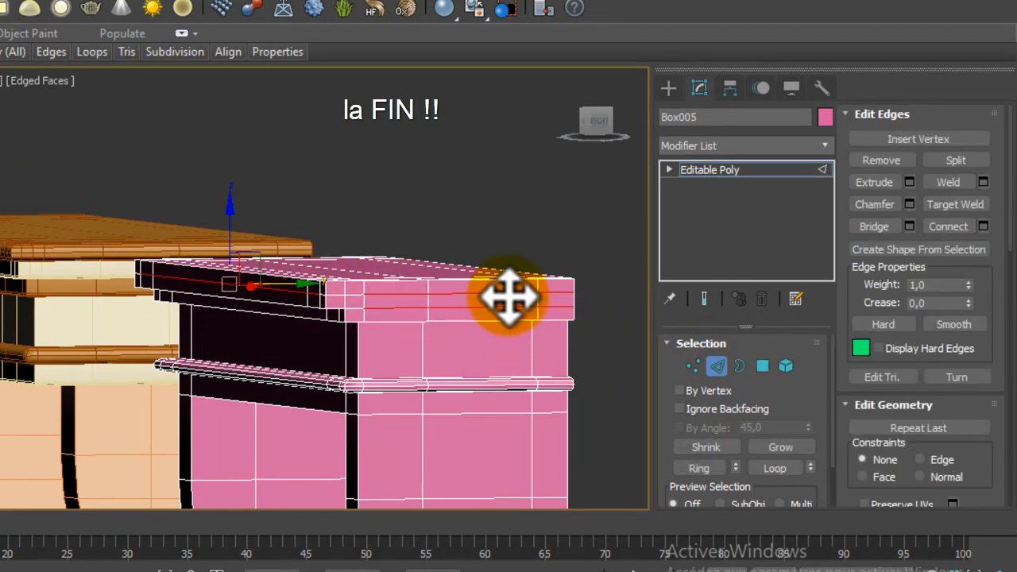
left_click(505, 295)
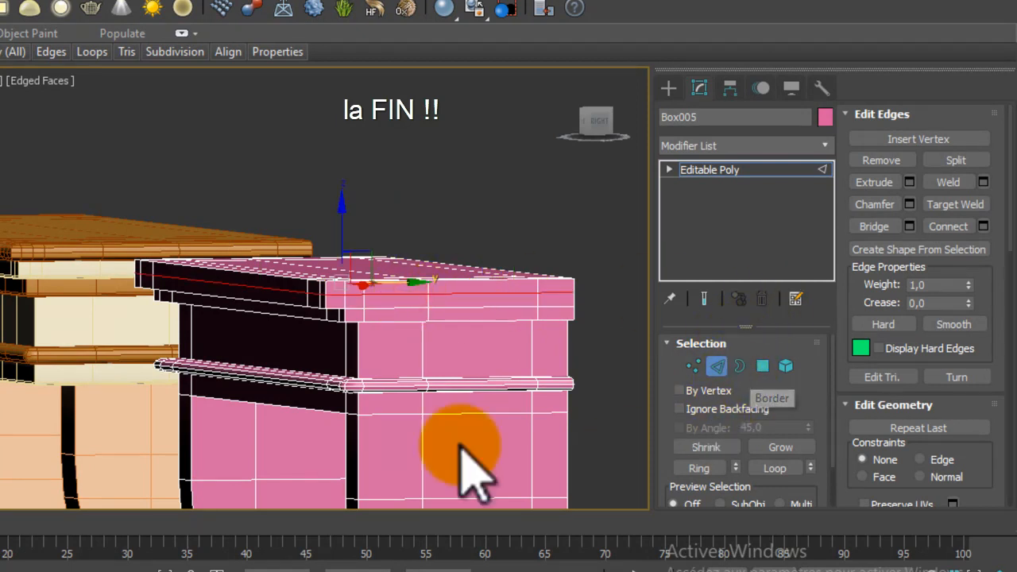
left_click(763, 366)
middle_click_drag(488, 296, 463, 300)
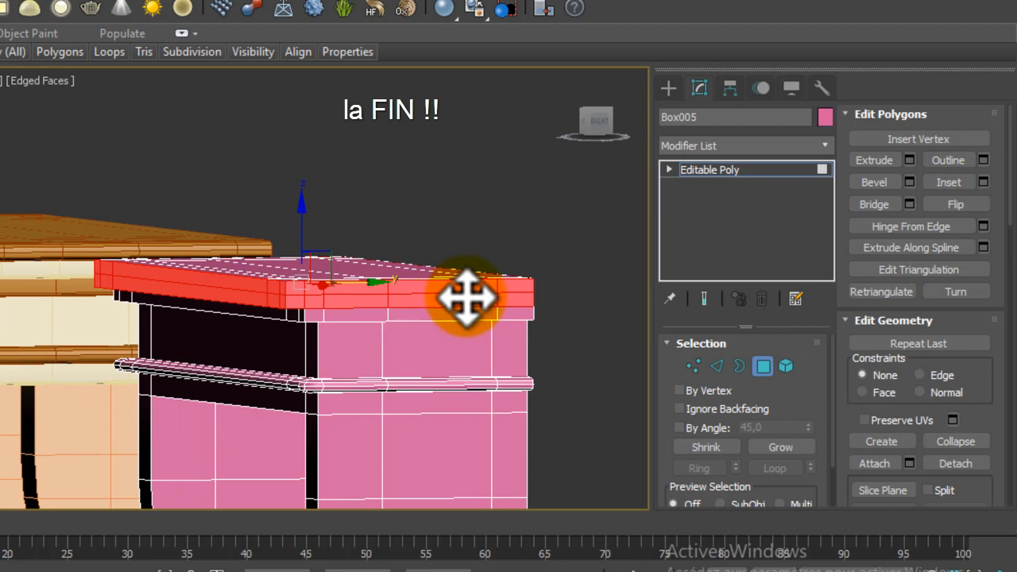
left_click(718, 367)
scroll(317, 272, "down", 3)
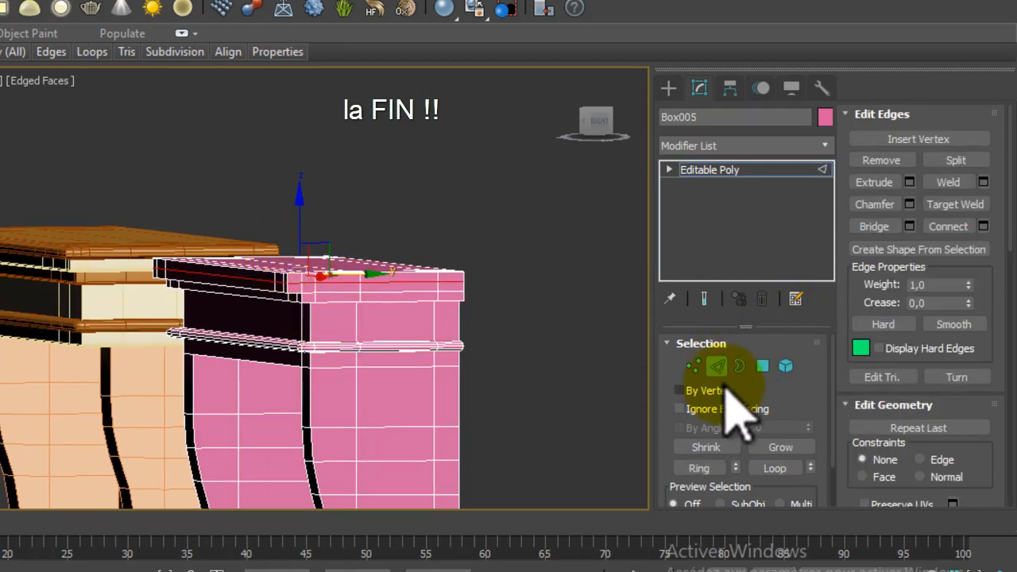
left_click(762, 366)
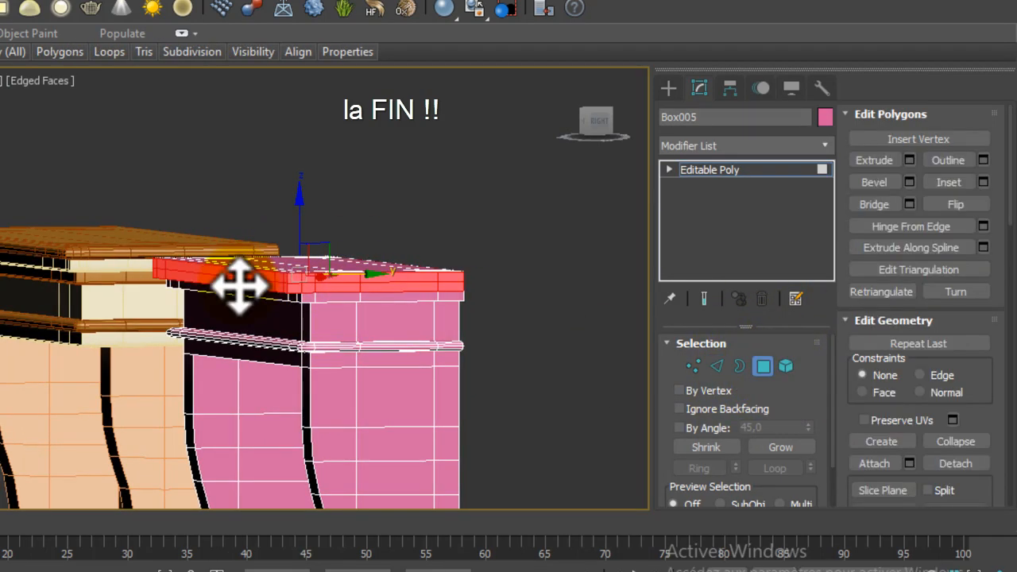
Remove the long front faces of the upper two rows from the selection, keeping the faces on the side ends.
middle_click_drag(275, 285, 323, 302, "alt")
left_click_drag(262, 130, 499, 352, "alt")
left_click_drag(518, 298, 518, 290, "alt")
left_click_drag(382, 371, 92, 285, "alt")
middle_click_drag(92, 285, 323, 363, "alt")
scroll(389, 383, "up", 4)
middle_click_drag(389, 383, 482, 312)
scroll(303, 350, "down", 2)
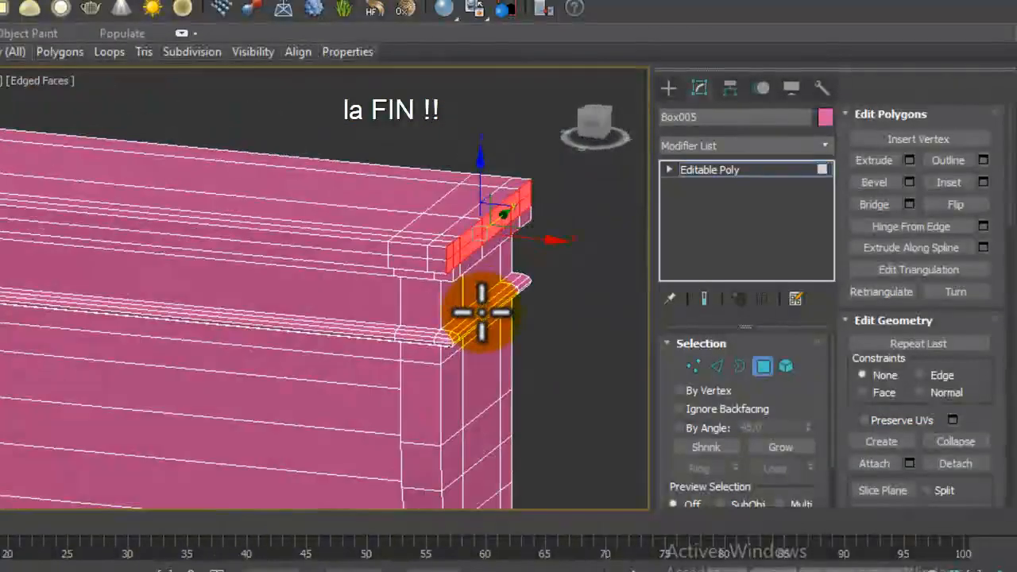
Drop the leftover back corner faces from the selection and extrude the upper two rows' side-end faces by 5.0.
left_click(908, 160)
middle_click_drag(485, 347, 362, 272, "alt")
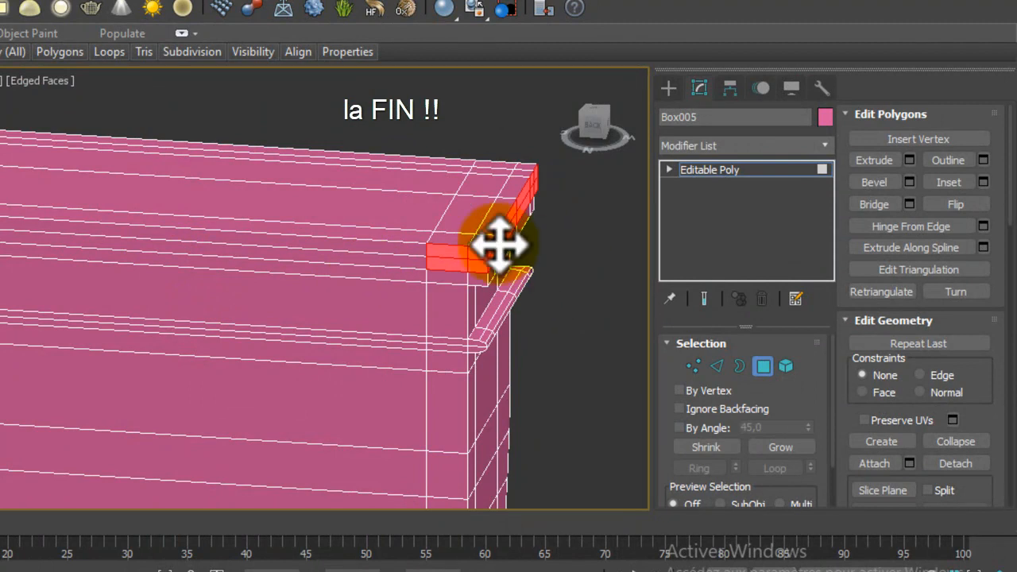
middle_click_drag(459, 251, 646, 254, "alt")
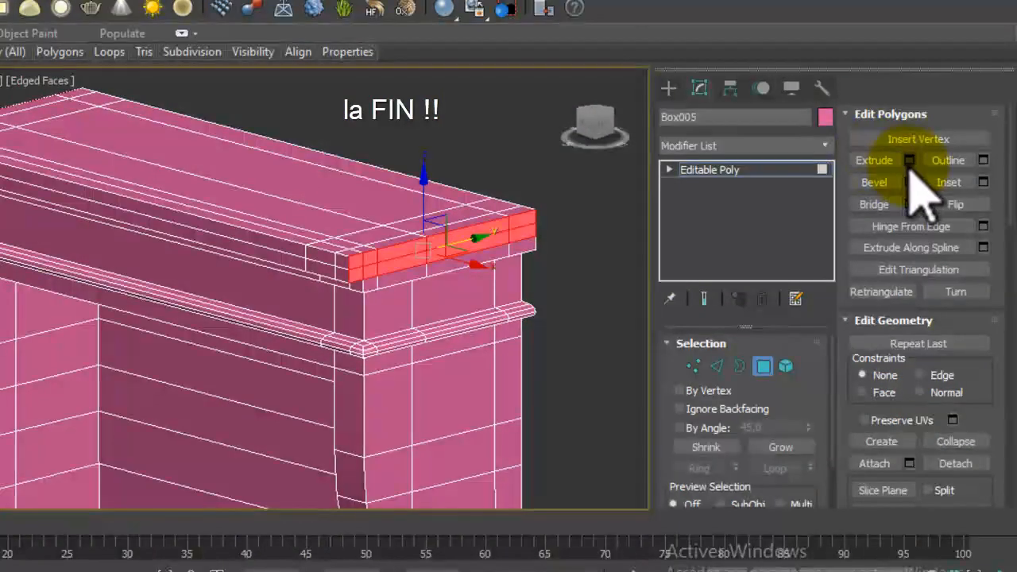
middle_click_drag(445, 230, 465, 195, "alt")
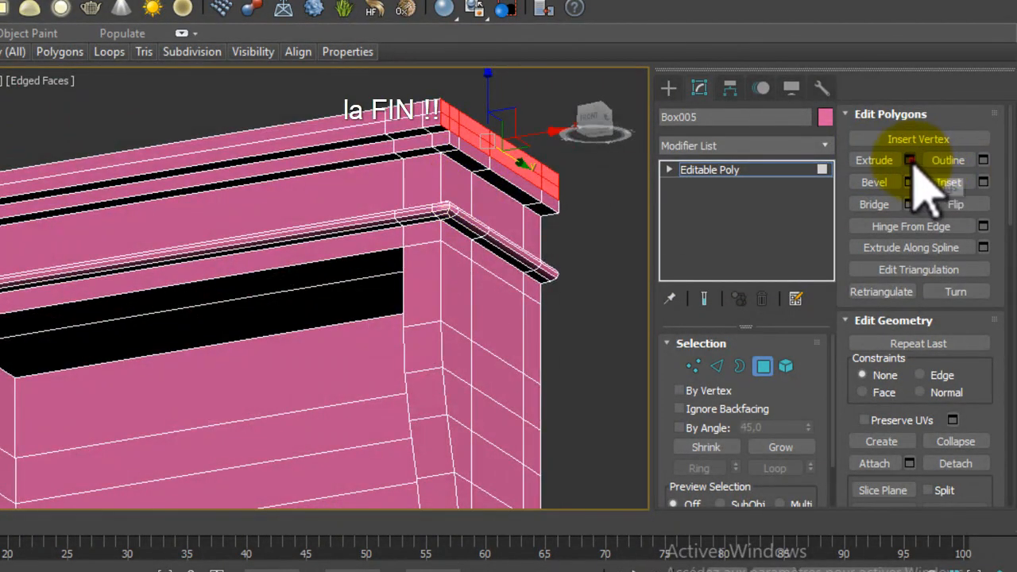
left_click(910, 160)
left_click(258, 354)
middle_click_drag(258, 354, 210, 293, "alt")
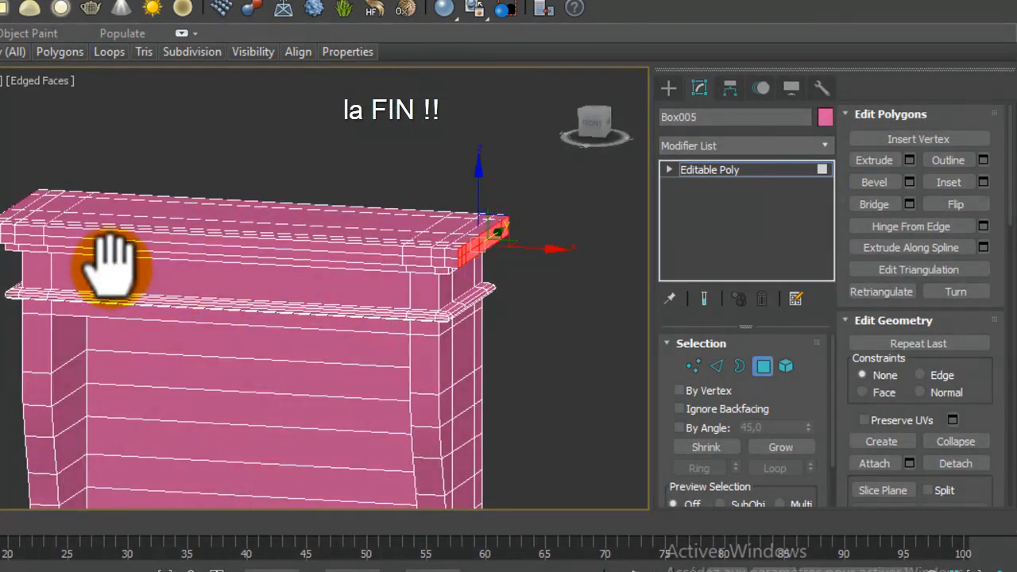
Select the complete topmost row of faces running around the band's front and side ends.
middle_click_drag(98, 265, 305, 274)
middle_click_drag(397, 238, 308, 300, "alt")
middle_click_drag(195, 209, 252, 298)
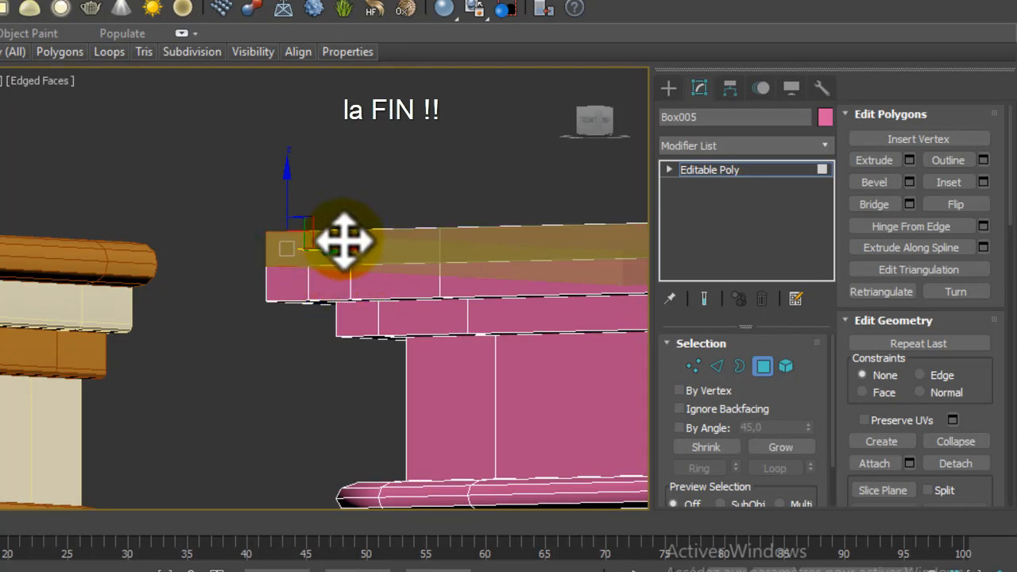
left_click(343, 240, "shift")
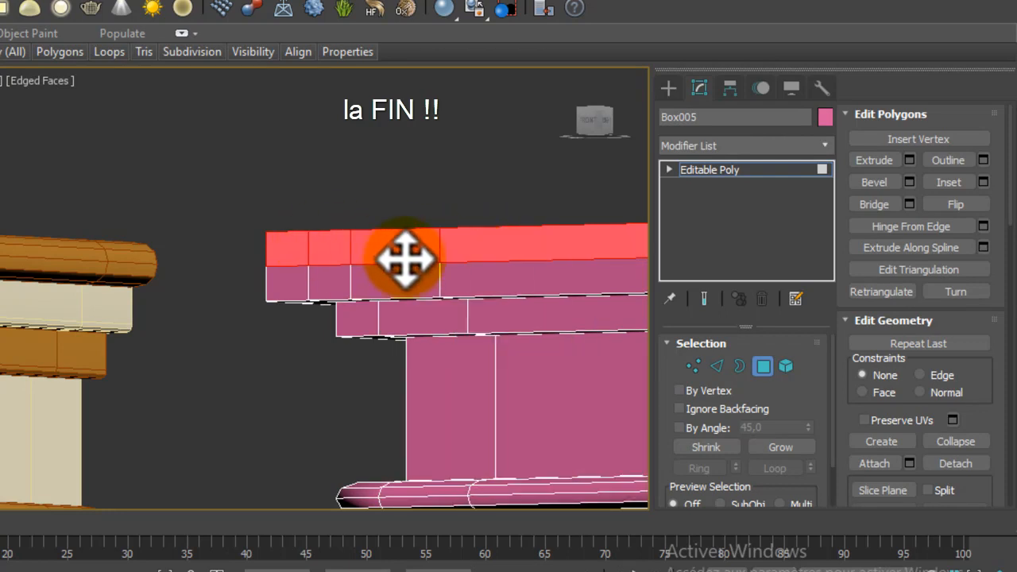
scroll(405, 259, "down", 5)
middle_click_drag(445, 285, 266, 294)
middle_click_drag(391, 317, 387, 341, "alt")
middle_click_drag(413, 250, 342, 252)
scroll(351, 254, "up", 4)
middle_click_drag(191, 288, 248, 332, "alt")
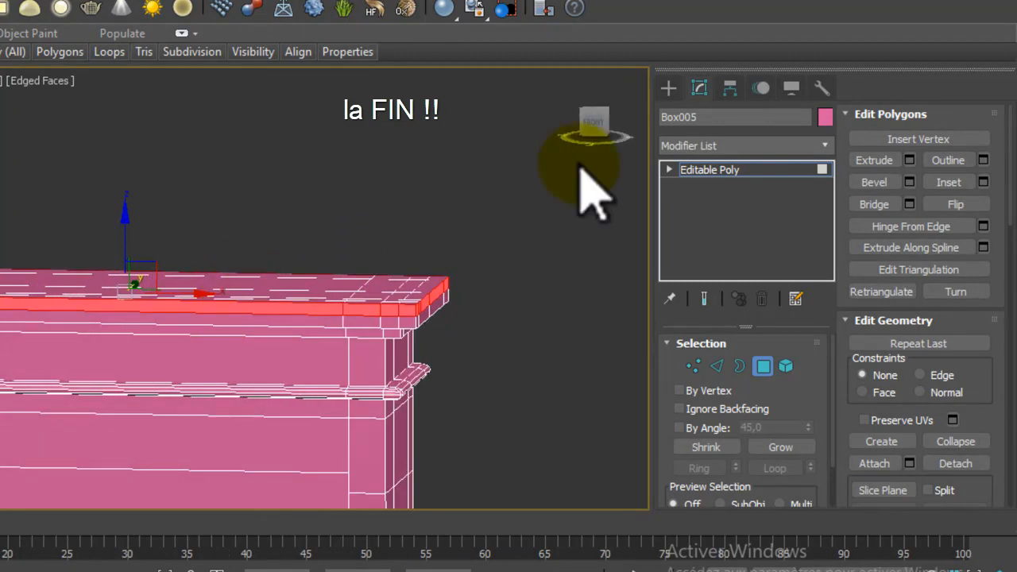
Deselect the topmost row's front faces and extrude its remaining side-end faces by 5.0.
left_click(594, 123)
middle_click_drag(336, 312, 548, 186)
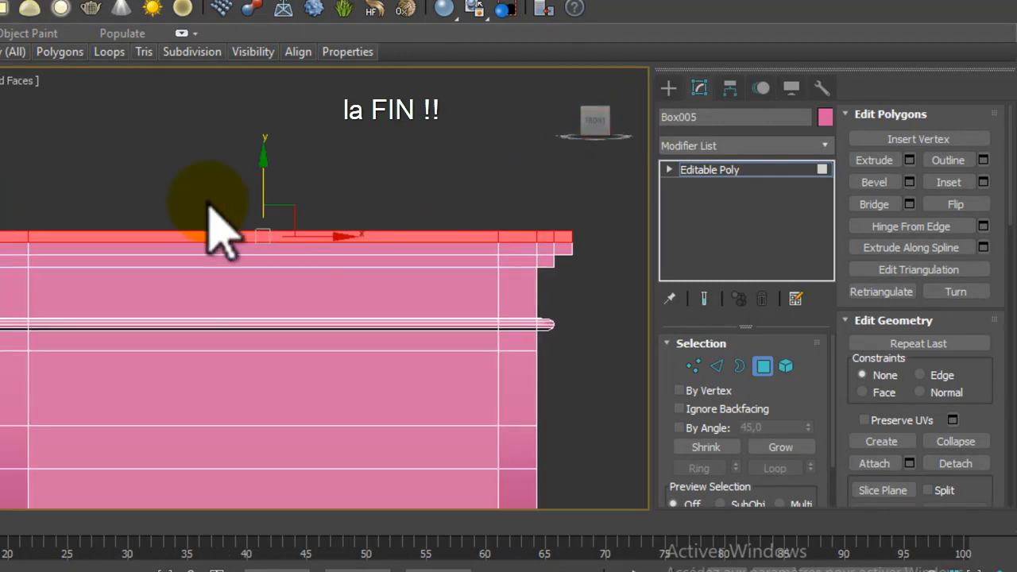
left_click_drag(117, 213, 543, 267)
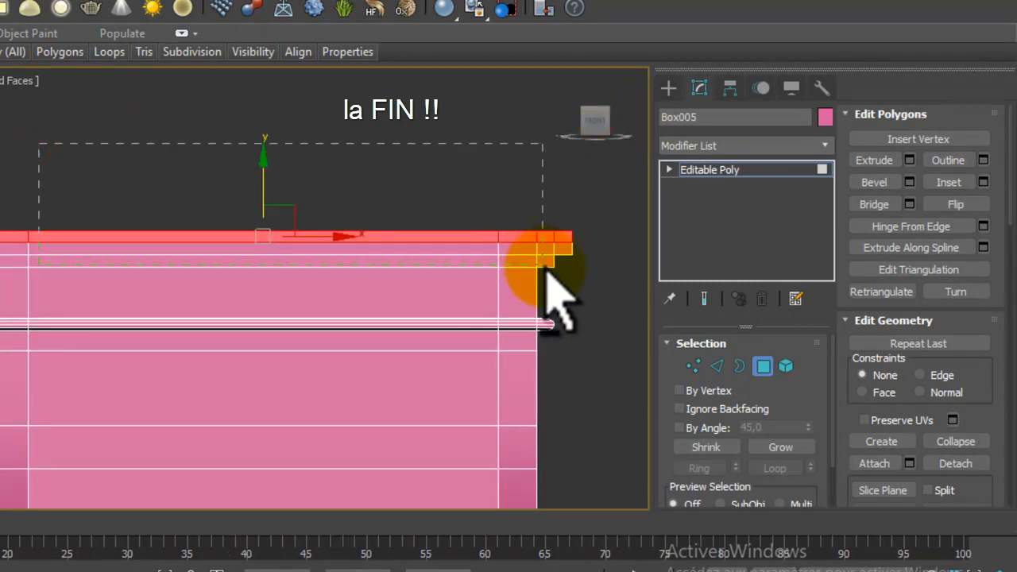
left_click_drag(419, 149, 0, 274)
mouse_move(1, 274)
middle_mouse_down("alt")
mouse_move(159, 265)
mouse_move(4, 270)
middle_mouse_up("alt")
middle_click_drag(402, 270, 372, 273, "alt")
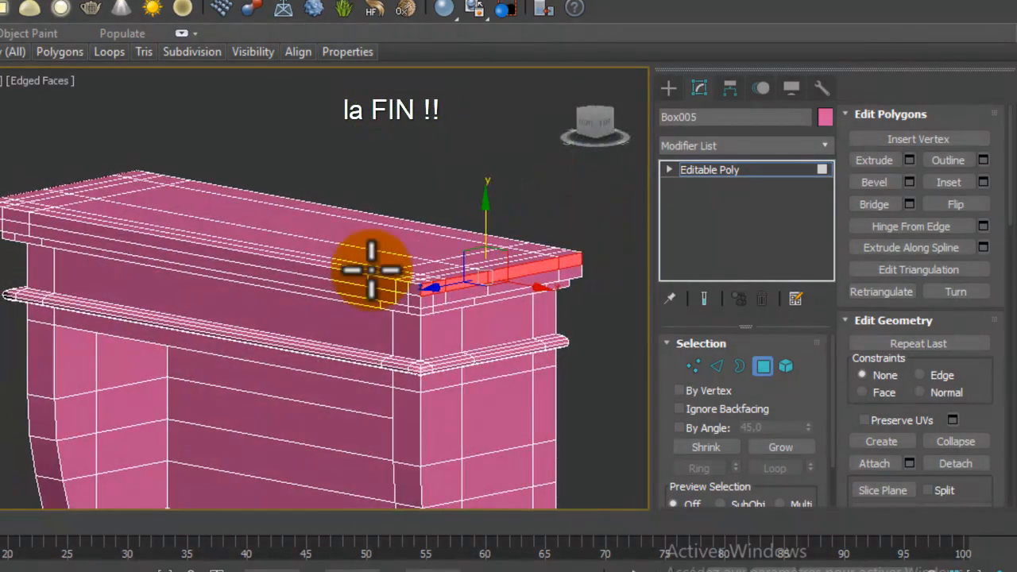
left_click(909, 160)
left_click(258, 353)
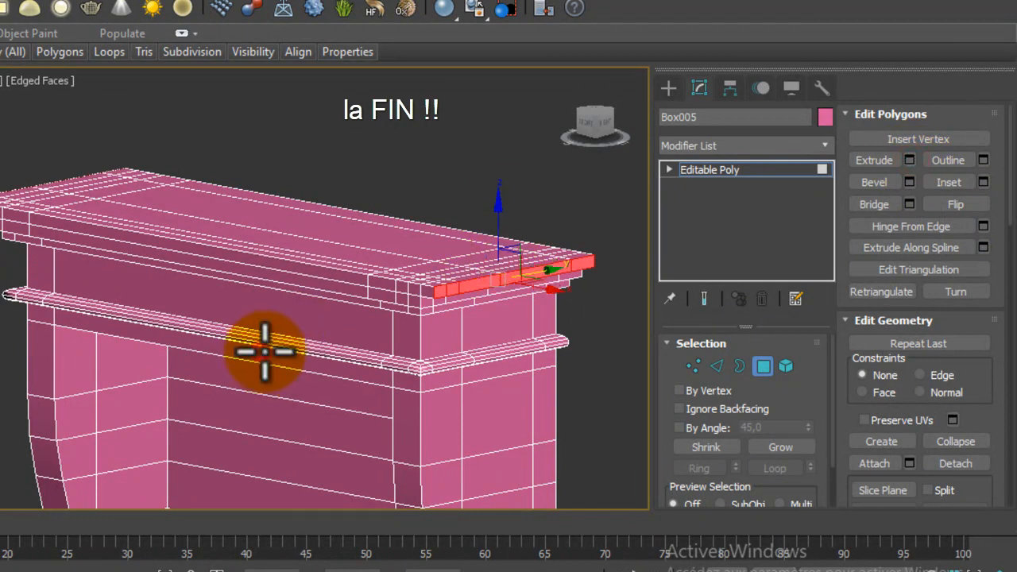
Select the topmost row's front faces, leave out the side ends, and extrude them by 5.0.
left_click(341, 273)
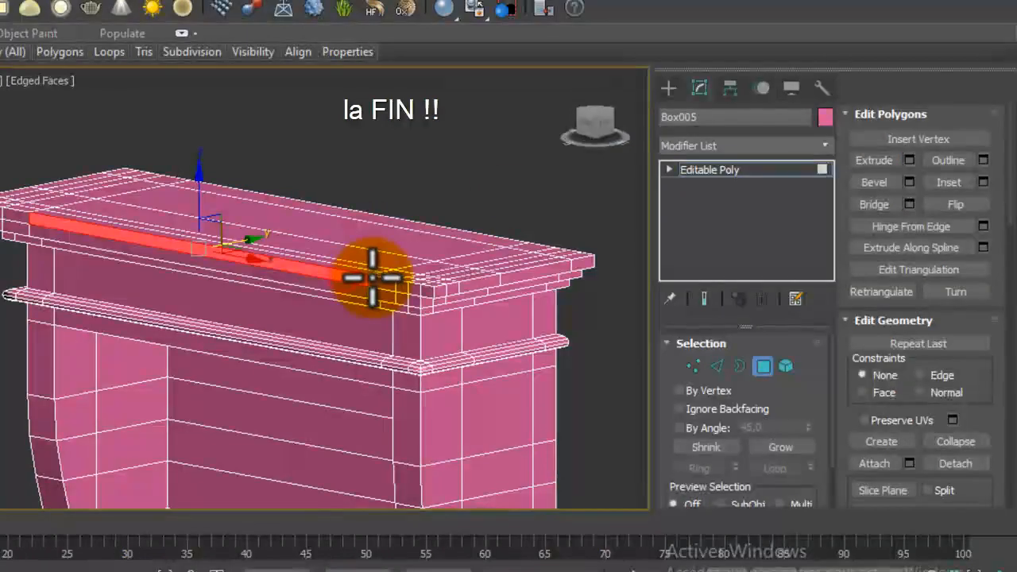
left_click(377, 280, "shift")
scroll(392, 289, "down", 4)
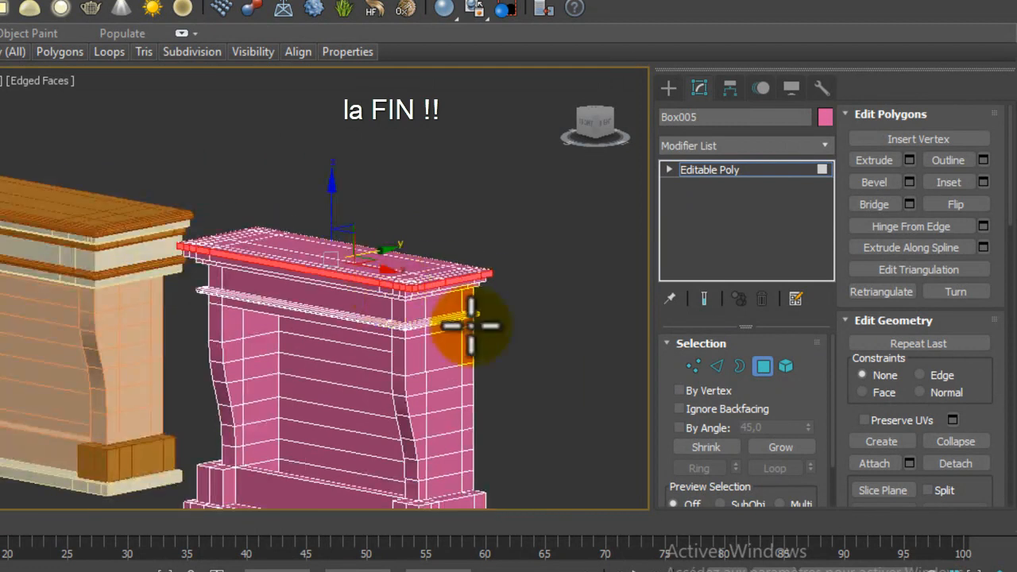
middle_click_drag(469, 325, 597, 225, "alt")
left_click(602, 127)
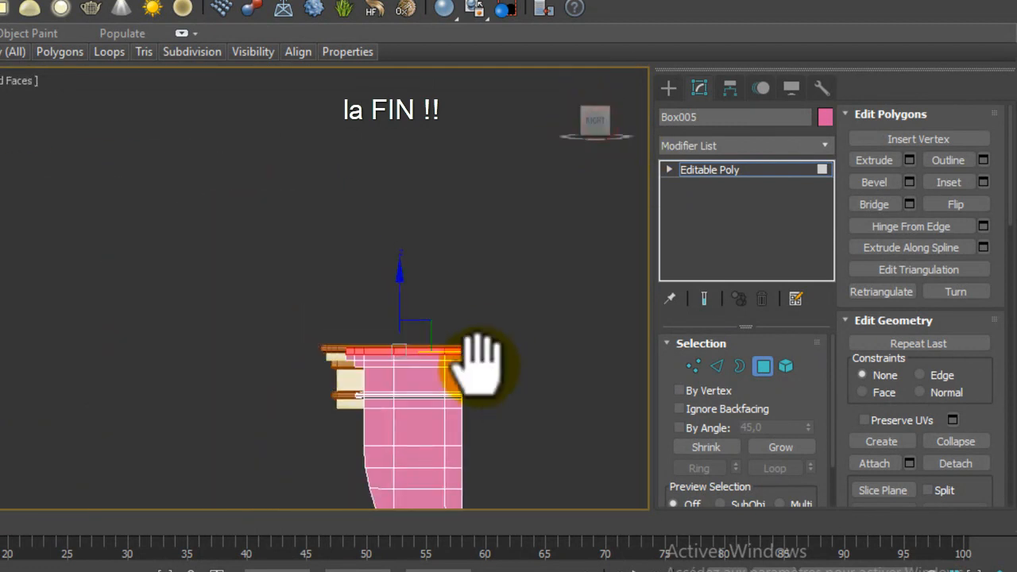
middle_click_drag(153, 302, 707, 333, "alt")
scroll(383, 331, "up", 5)
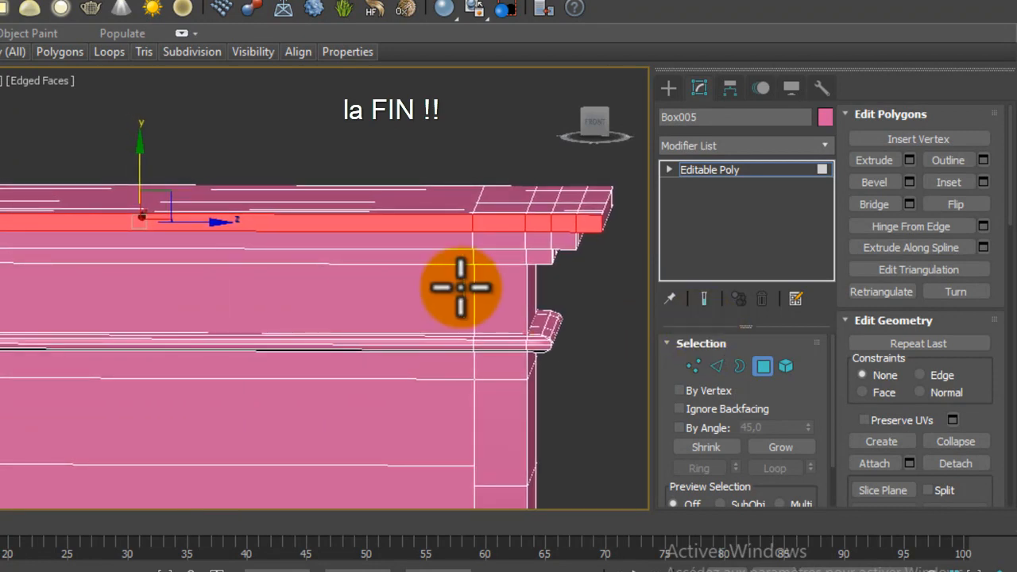
scroll(472, 288, "down", 2)
middle_click_drag(481, 294, 319, 288, "alt")
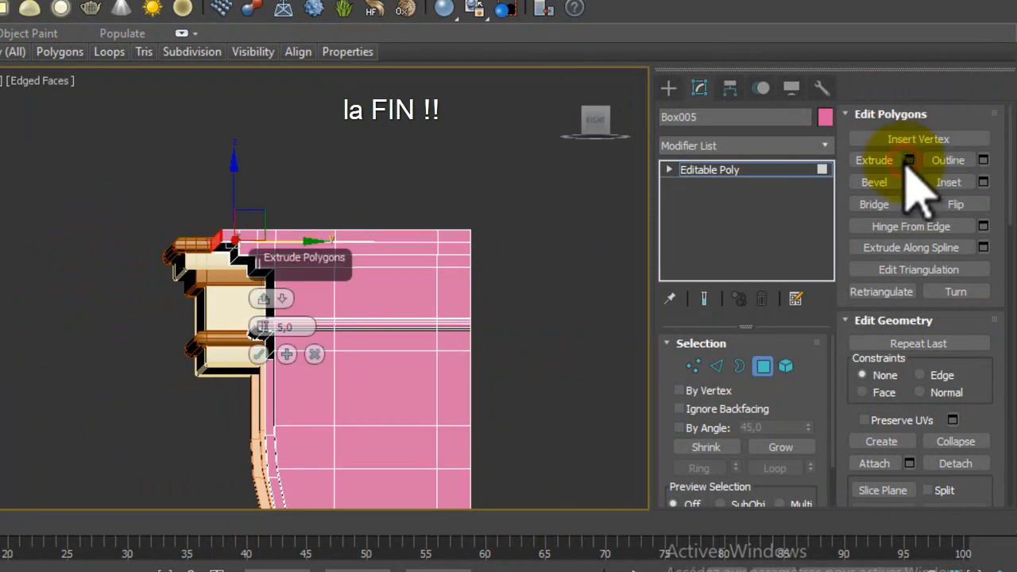
middle_click_drag(272, 248, 305, 258, "alt")
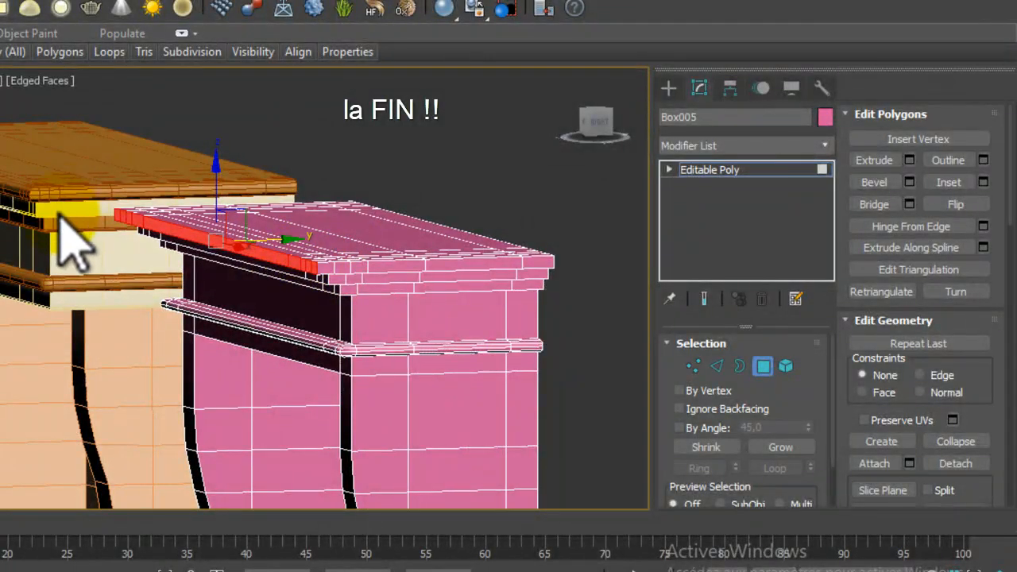
Switch to edge editing and select the mantel top slab's outer upper and lower edge rows along the right end.
left_click(717, 365)
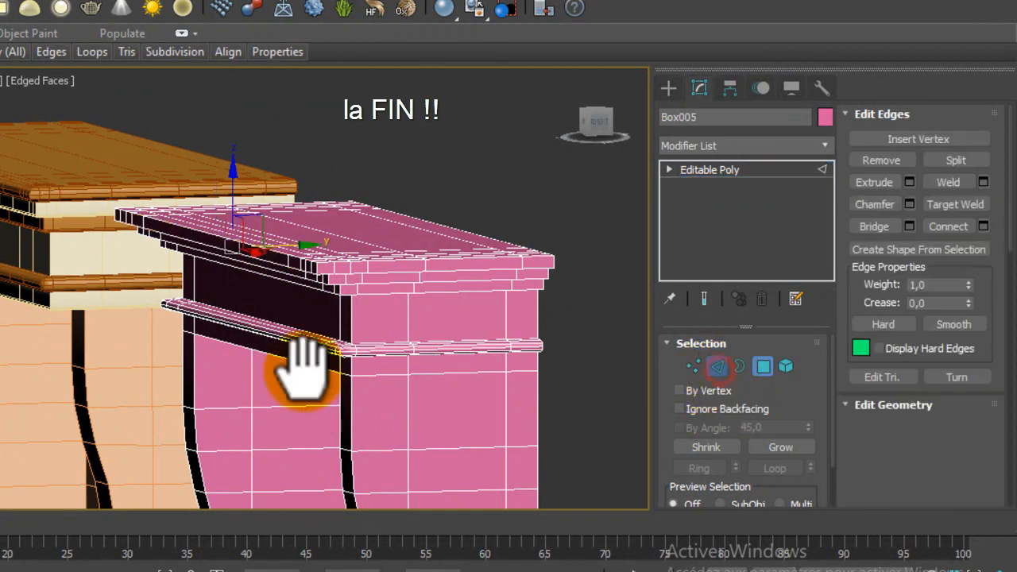
scroll(310, 392, "up", 3)
left_click(332, 165)
middle_click_drag(417, 136, 409, 313)
left_click(91, 52)
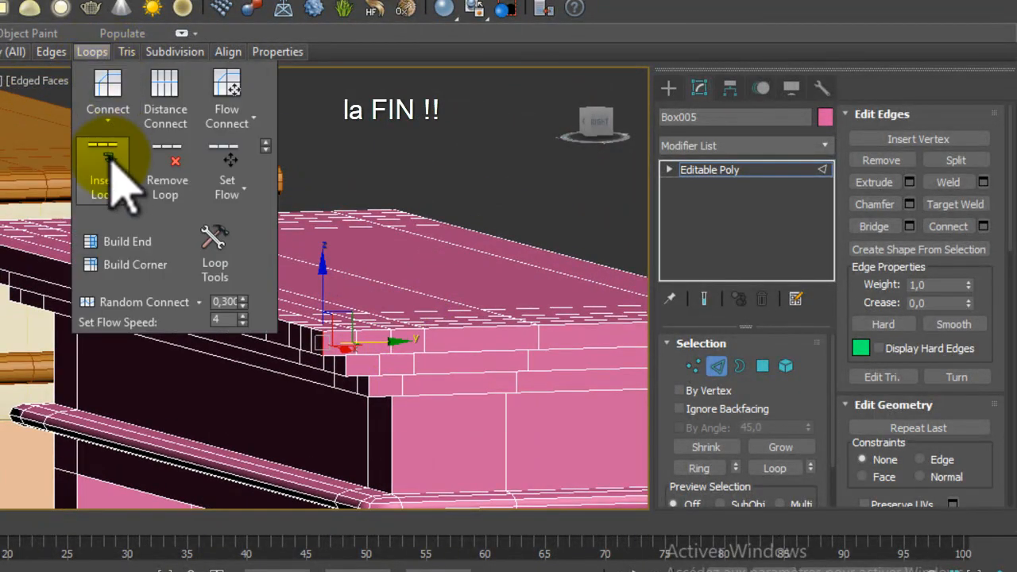
left_click(460, 331)
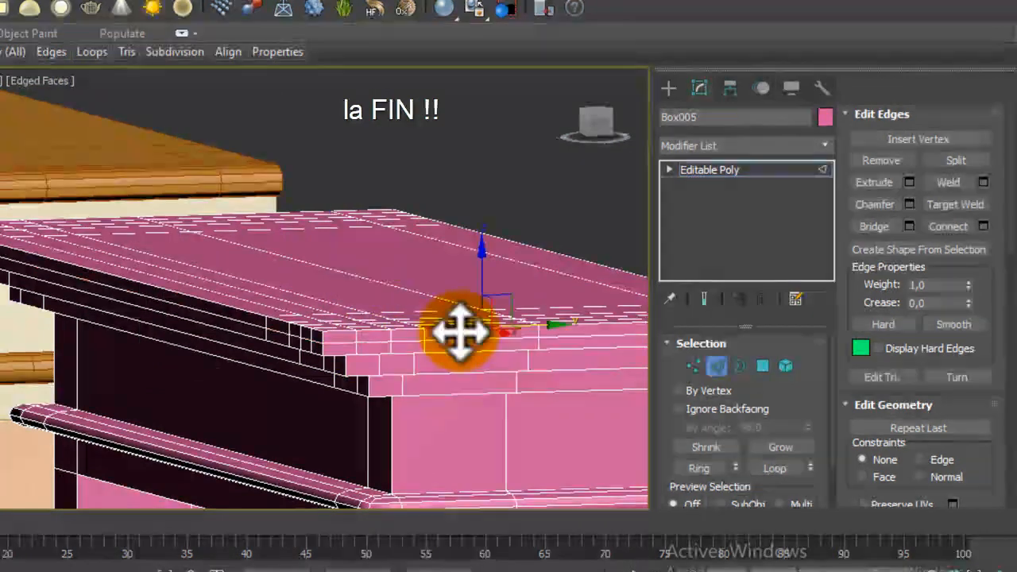
middle_click_drag(469, 357, 488, 370, "alt")
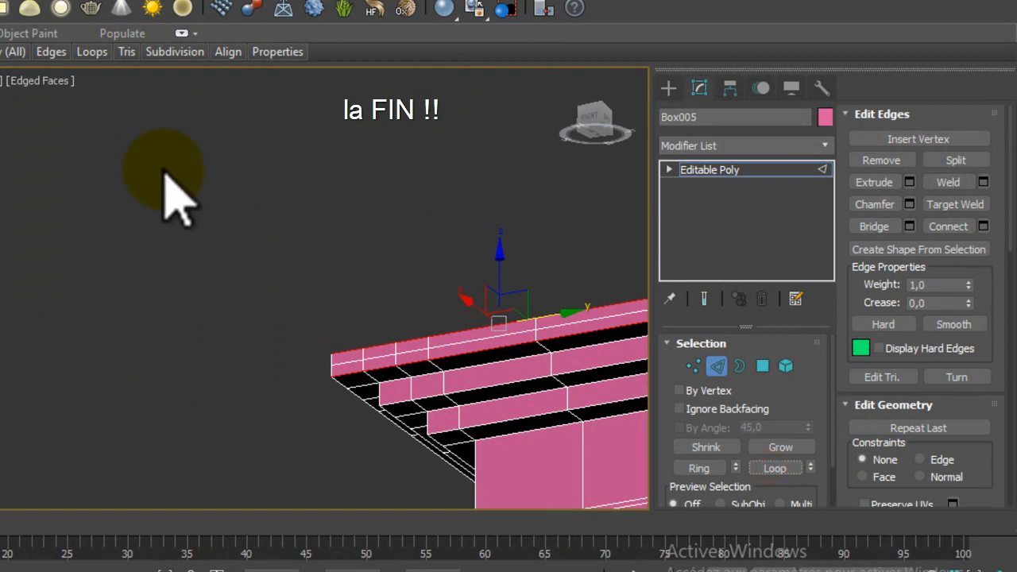
middle_click_drag(390, 354, 436, 389, "alt")
Add the slab's outer upper and lower edges along the front and the left end to the selection.
left_click(318, 350)
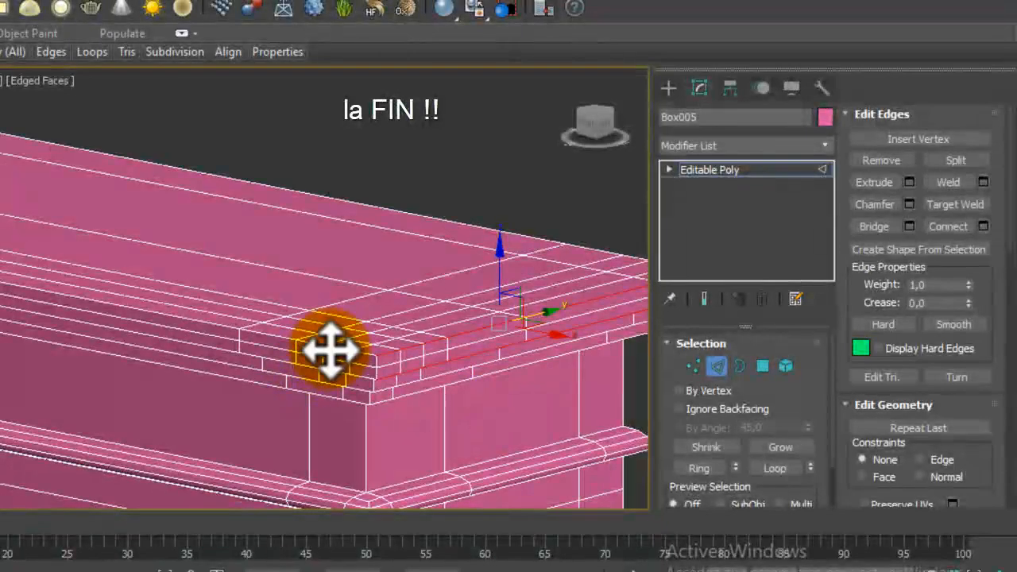
scroll(203, 307, "down", 5)
middle_click_drag(199, 305, 286, 326, "alt")
scroll(356, 314, "up", 4)
middle_click_drag(57, 334, 437, 254)
scroll(436, 255, "up", 3)
middle_click_drag(242, 381, 284, 331)
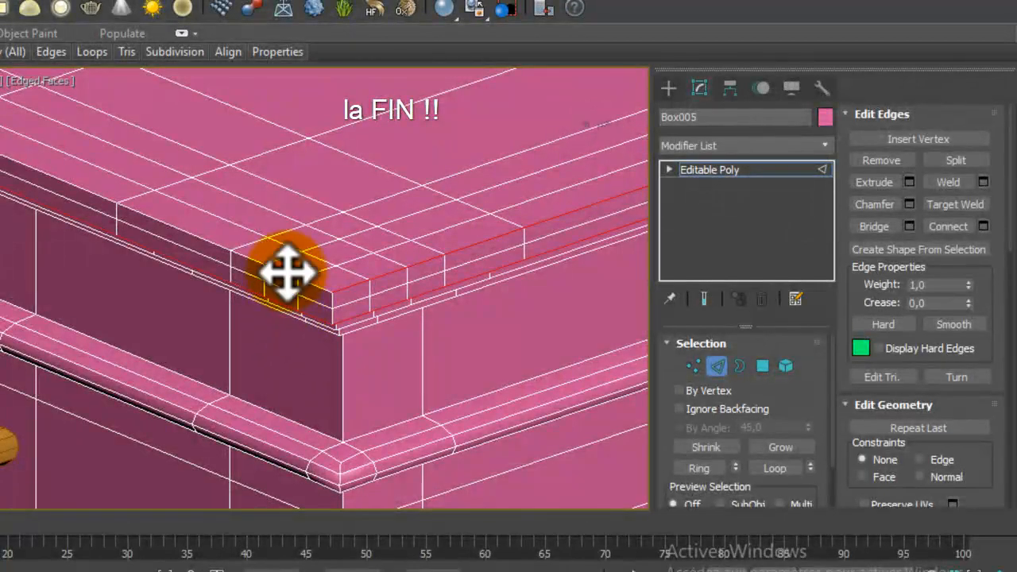
scroll(348, 300, "down", 6)
middle_click_drag(520, 332, 389, 349, "alt")
middle_click_drag(460, 330, 173, 340)
scroll(358, 331, "up", 3)
scroll(358, 331, "down", 1)
middle_click_drag(379, 339, 454, 395)
scroll(424, 370, "up", 1)
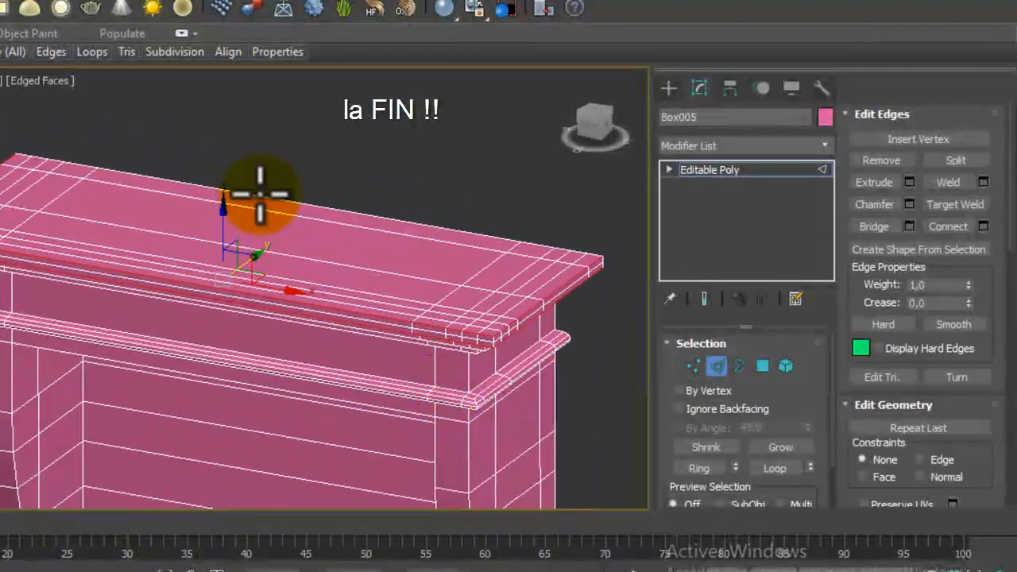
mouse_move(97, 60)
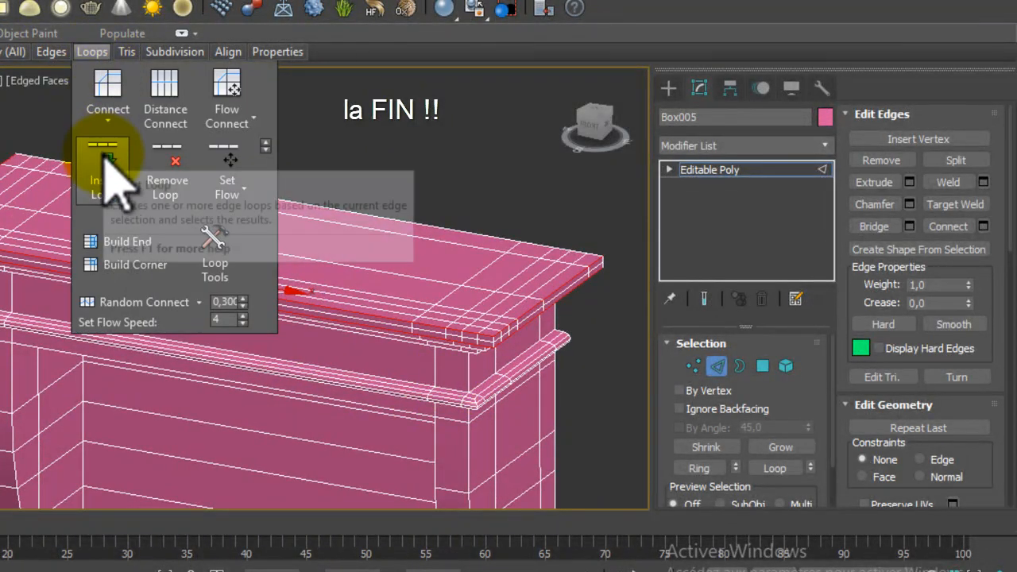
left_click(359, 49)
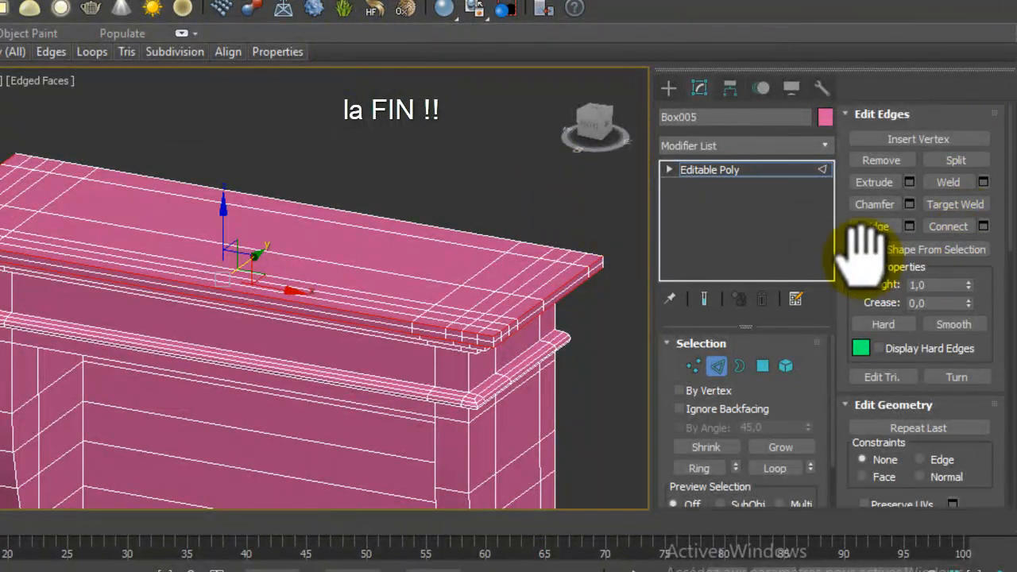
Chamfer the selected slab edges with an amount of 8.327 and 4 segments to round the slab's rim.
left_click(908, 204)
middle_click_drag(613, 261, 527, 306)
middle_click_drag(458, 278, 541, 177)
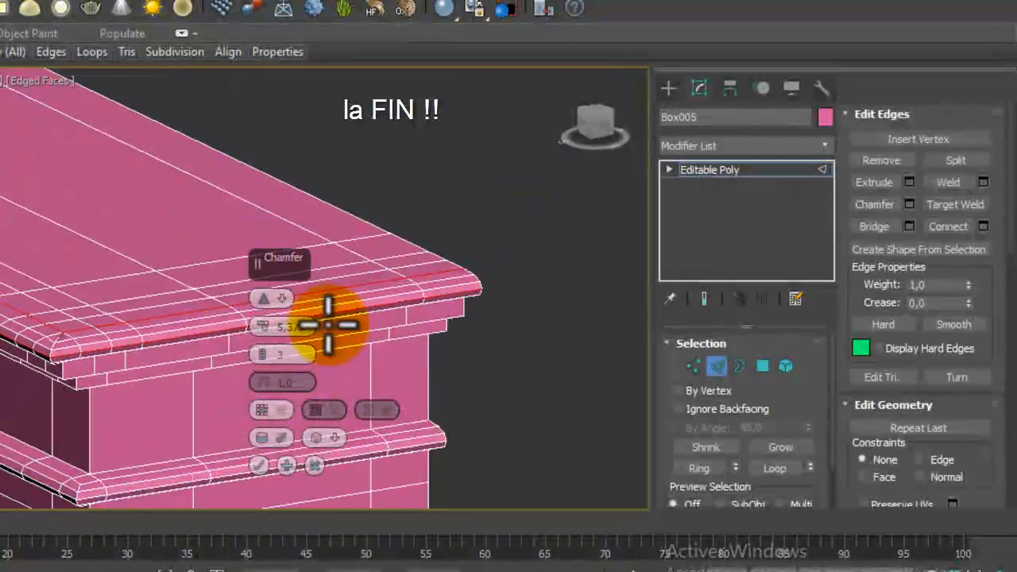
left_click(263, 350)
middle_click_drag(439, 285, 465, 238)
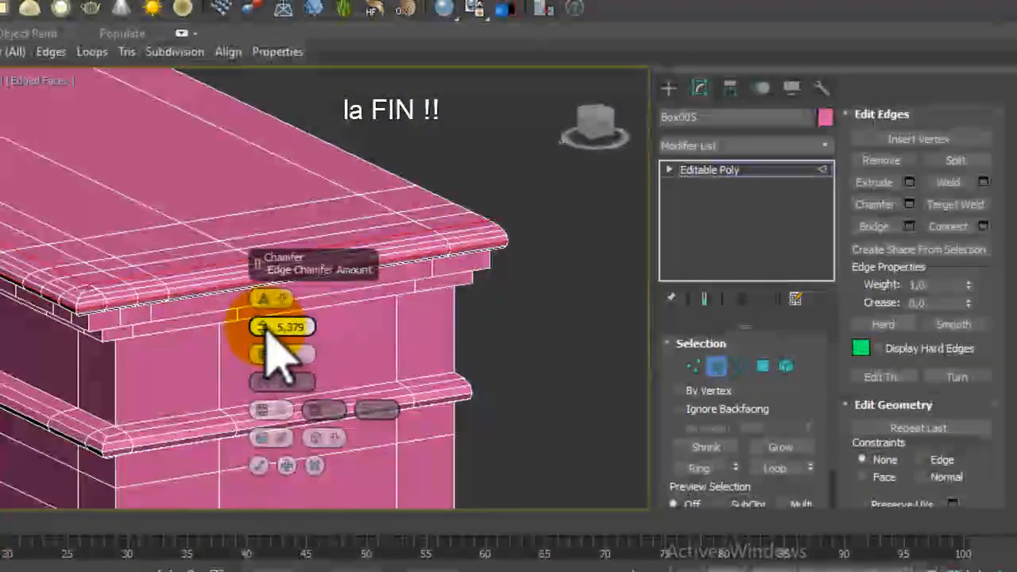
left_click(258, 465)
Clear the selection, then select the lower edges of the two stepped rows beneath the slab along the right end and front.
middle_click_drag(287, 242, 292, 248)
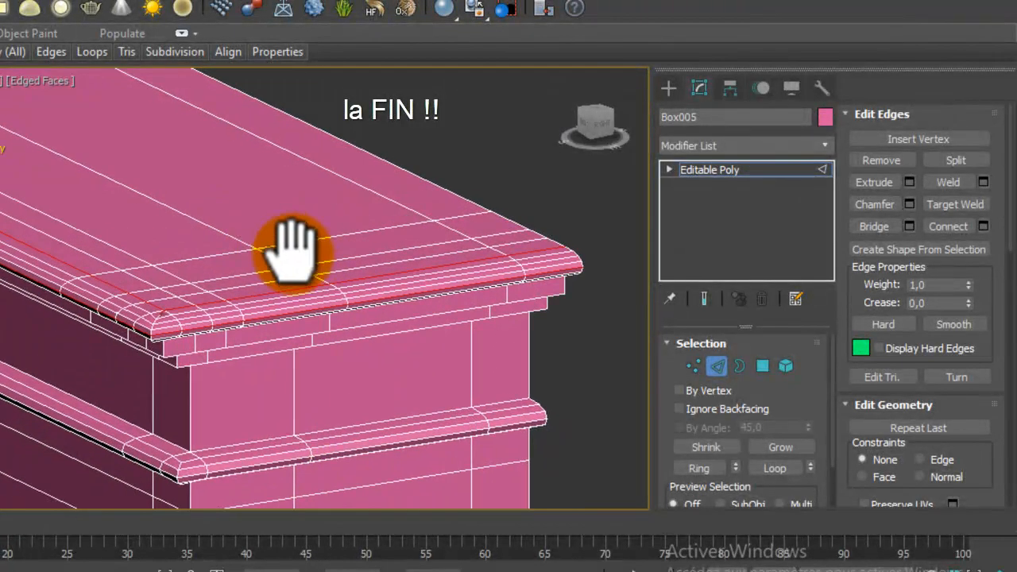
mouse_move(91, 51)
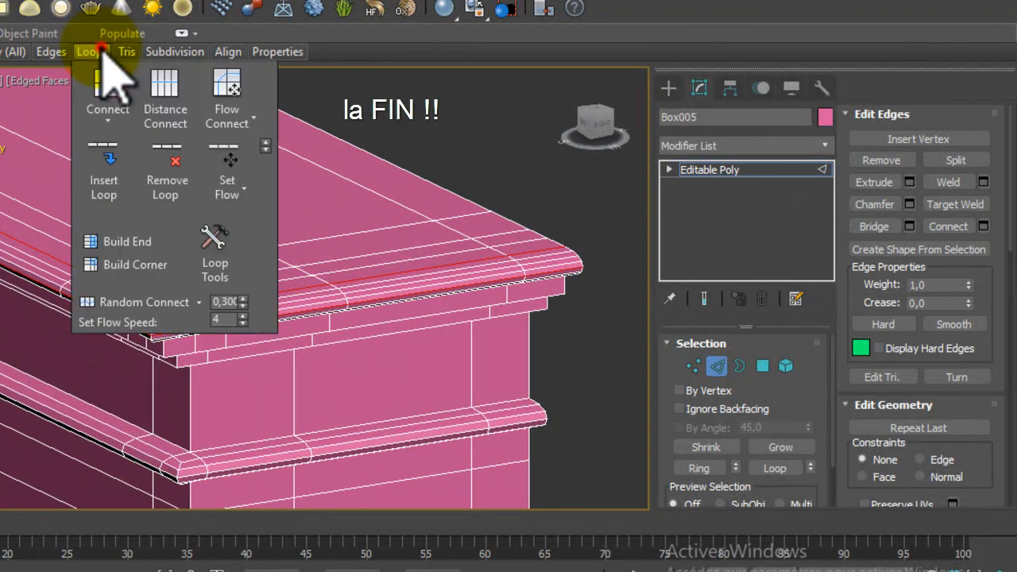
left_click(181, 173)
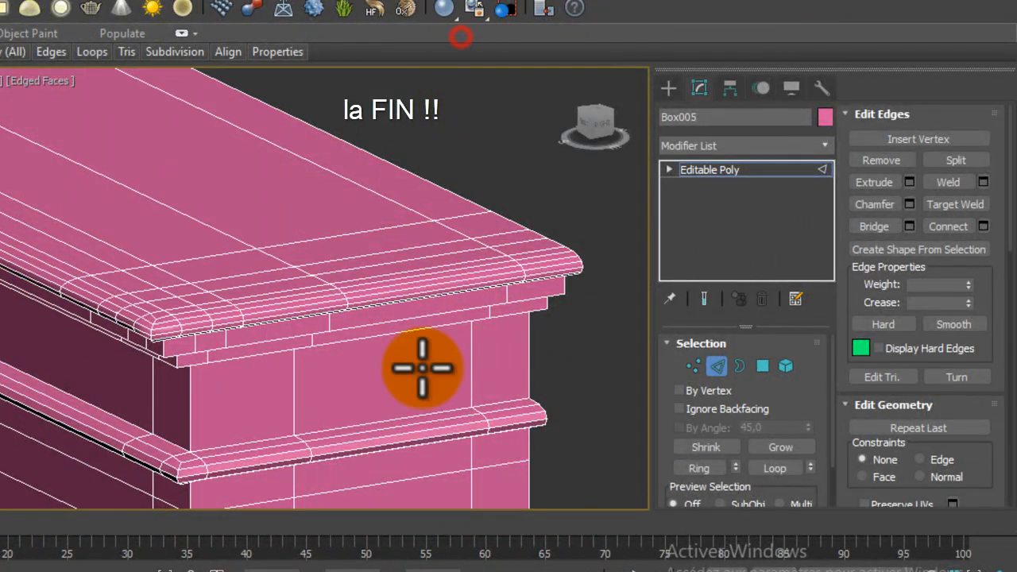
middle_click_drag(143, 386, 142, 371)
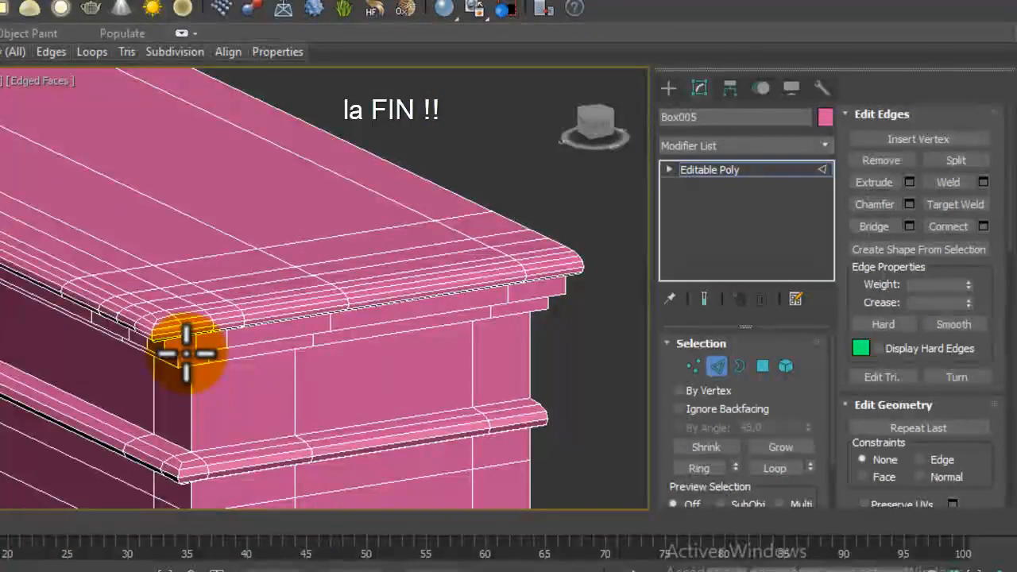
scroll(63, 292, "down", 6)
middle_click_drag(168, 334, 496, 401)
middle_click_drag(129, 310, 292, 337)
scroll(305, 377, "up", 4)
middle_click_drag(130, 178, 125, 278)
middle_click_drag(0, 318, 204, 295)
scroll(127, 223, "up", 3)
scroll(289, 367, "down", 8)
middle_click_drag(343, 363, 161, 310)
scroll(326, 343, "up", 4)
middle_click_drag(326, 343, 277, 323)
scroll(233, 386, "up", 2)
middle_click_drag(233, 385, 304, 355)
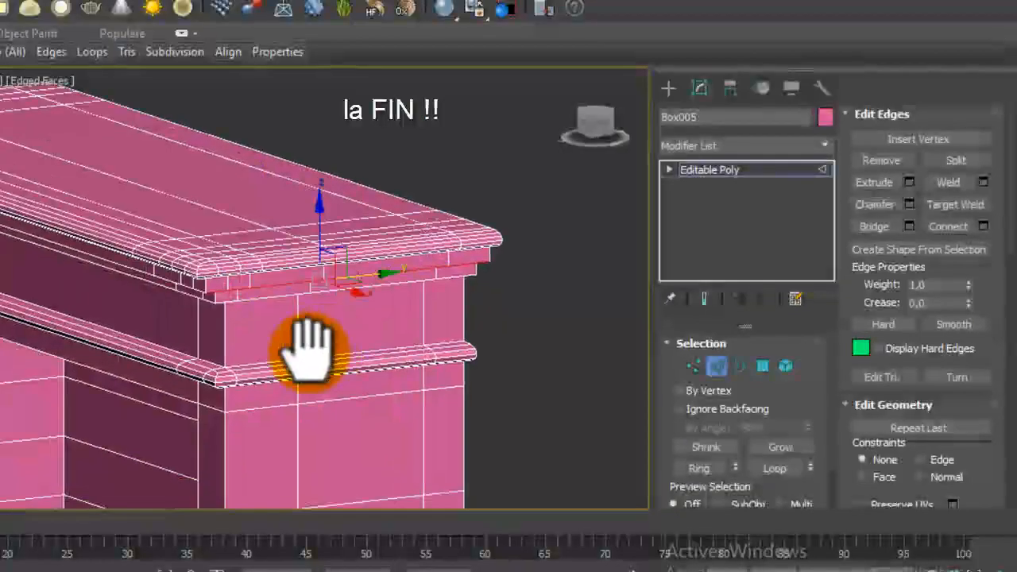
scroll(304, 350, "up", 5)
middle_click_drag(141, 205, 148, 215)
scroll(75, 227, "down", 6)
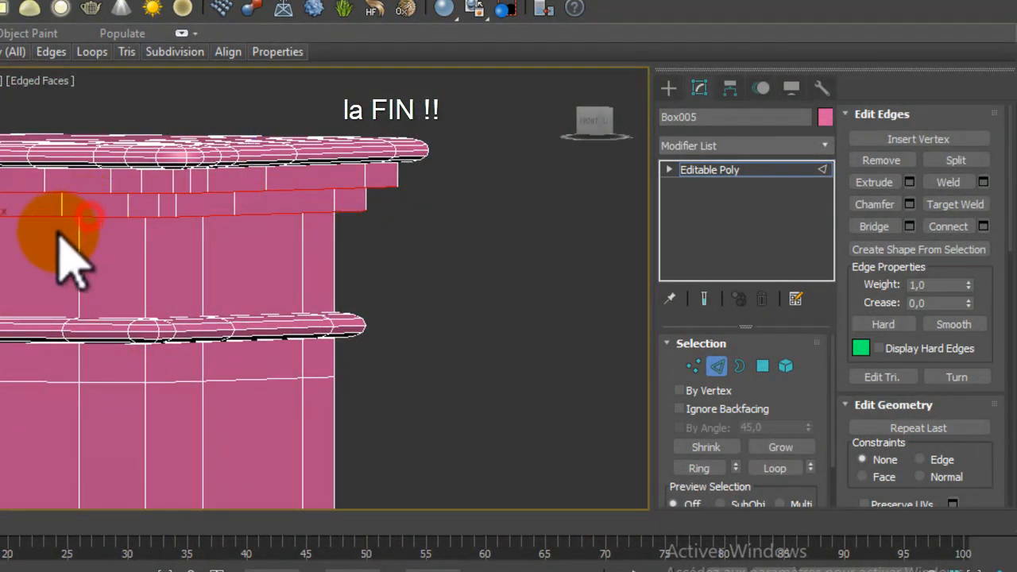
Add the two stepped rows' lower edges on the left end to the selection.
scroll(56, 237, "down", 6)
middle_click_drag(45, 241, 193, 246, "alt")
middle_click_drag(10, 234, 177, 238)
scroll(65, 226, "up", 6)
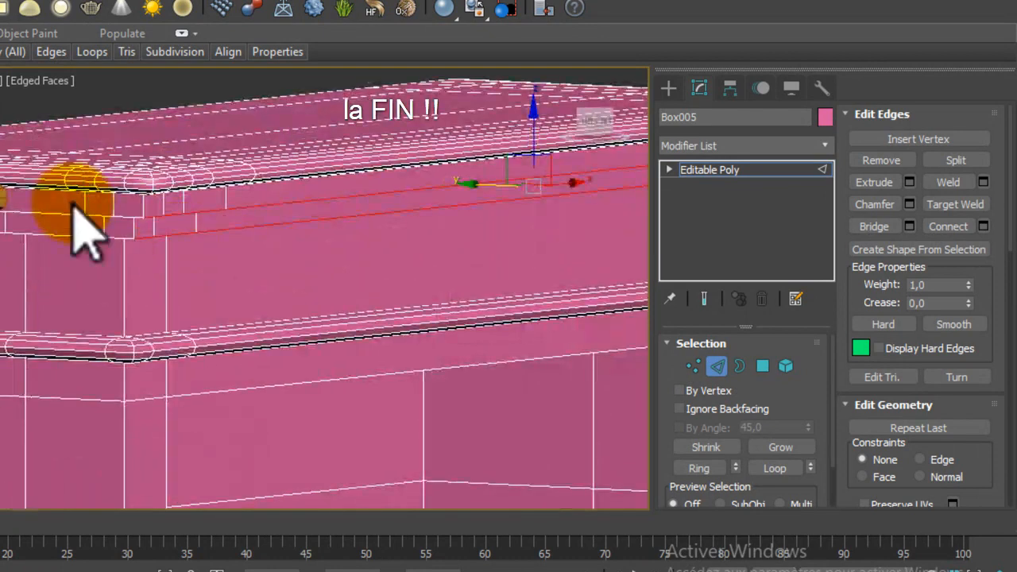
middle_click_drag(73, 205, 172, 205, "alt")
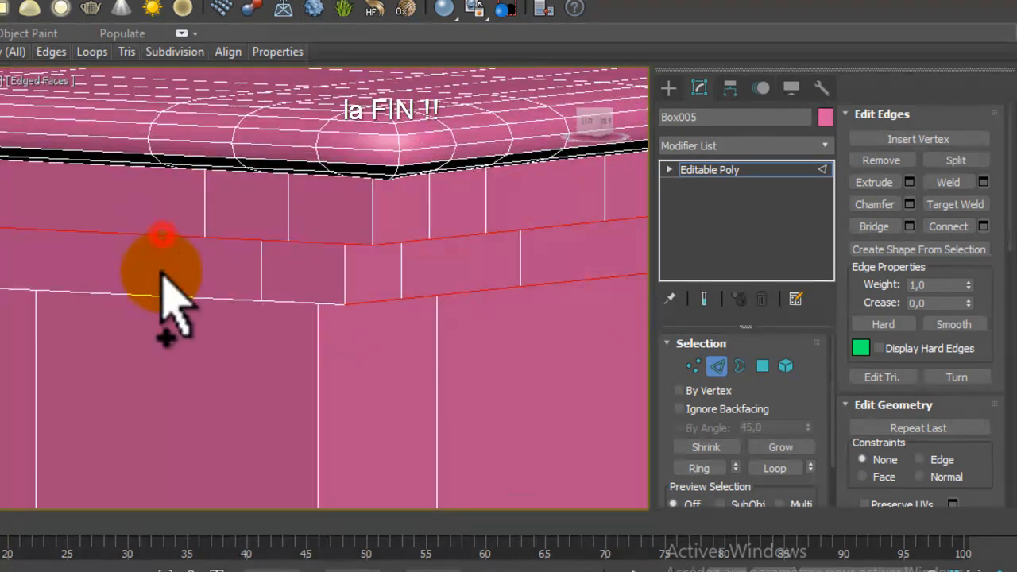
Chamfer the selected lower edges of the stepped rows with an amount of 0.758 and 2 segments.
scroll(225, 294, "down", 8)
middle_click_drag(345, 329, 278, 358, "alt")
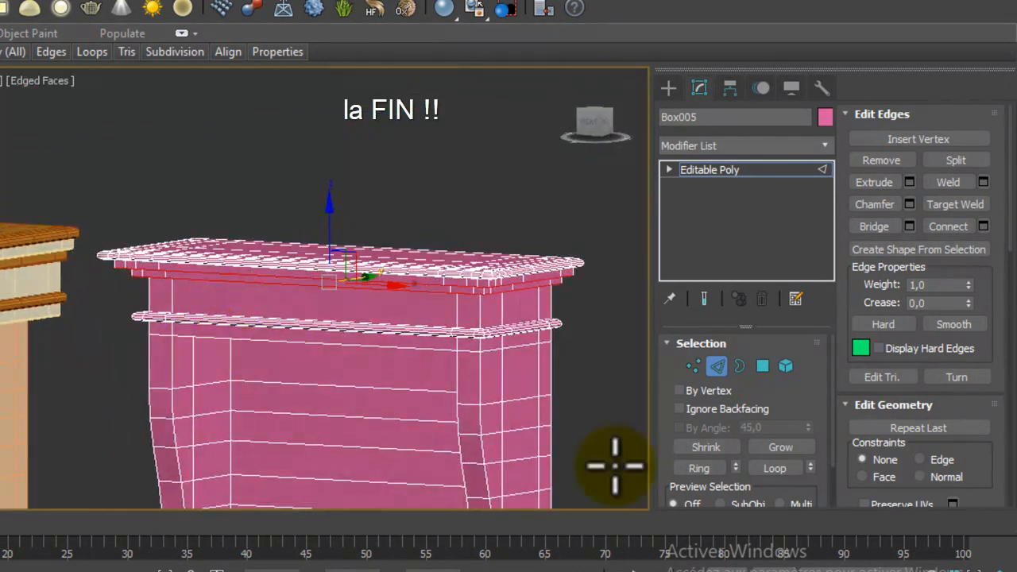
left_click(908, 204)
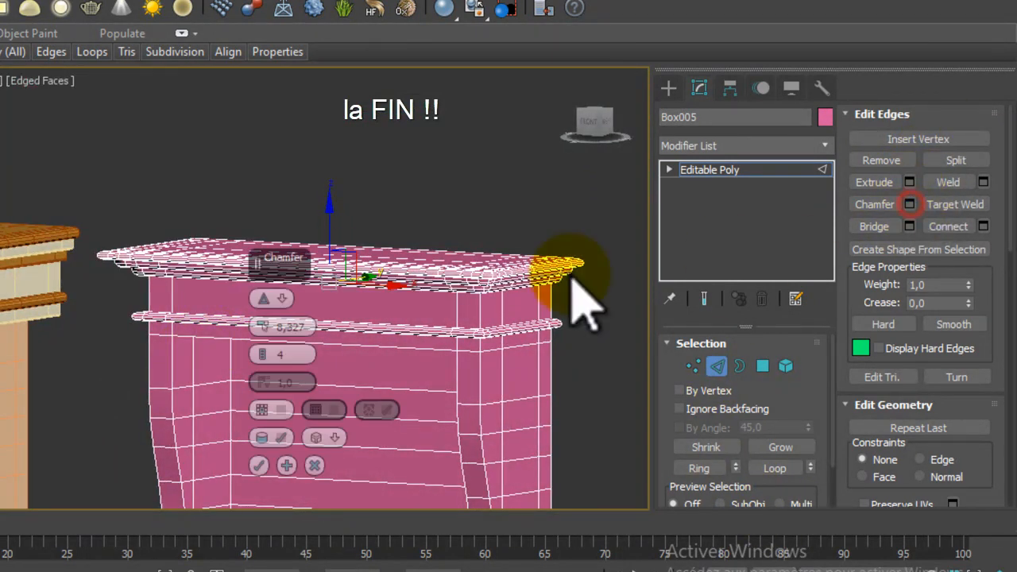
scroll(431, 246, "up", 5)
right_click(261, 329)
middle_click_drag(559, 328, 493, 329, "alt")
middle_click_drag(151, 235, 431, 277)
scroll(421, 270, "up", 4)
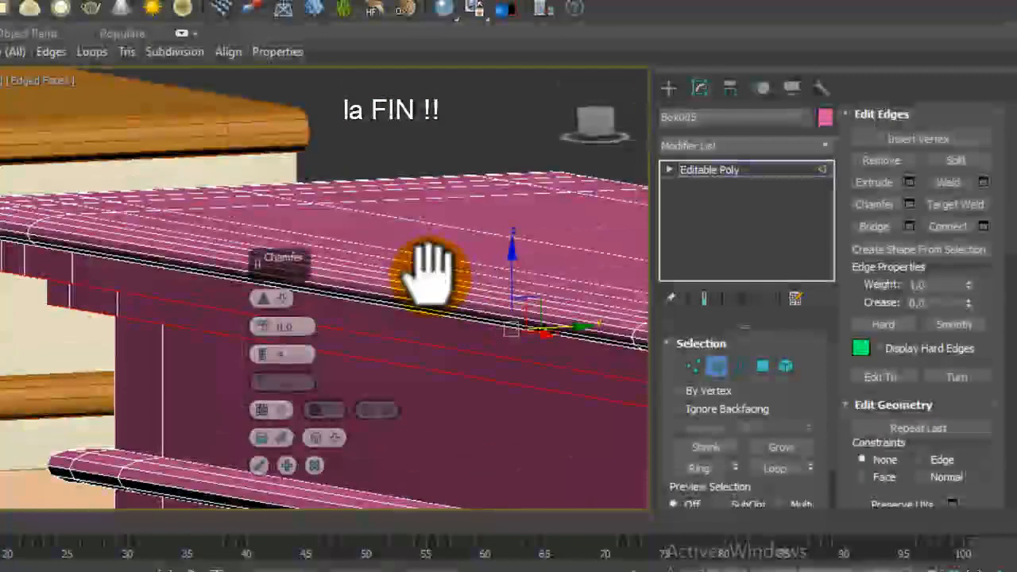
left_click_drag(265, 324, 265, 322)
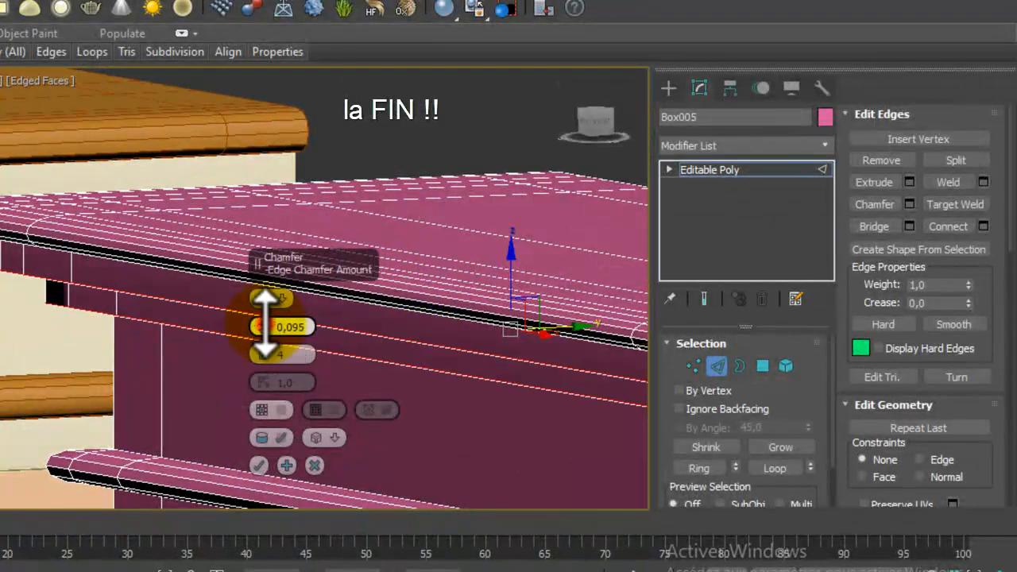
middle_click_drag(248, 332, 301, 151, "alt")
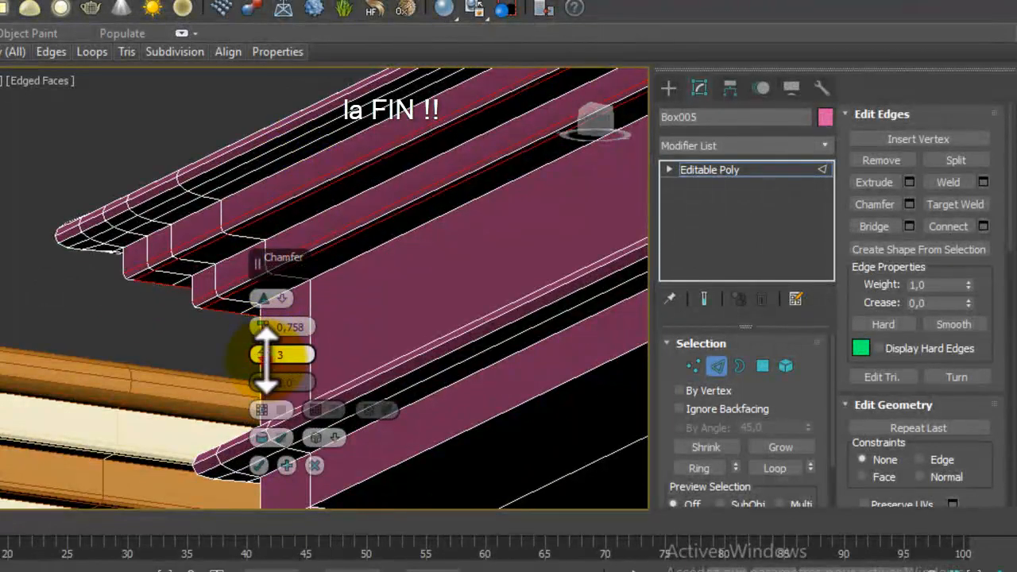
middle_click_drag(254, 214, 254, 272, "alt")
middle_click_drag(265, 341, 273, 213, "alt")
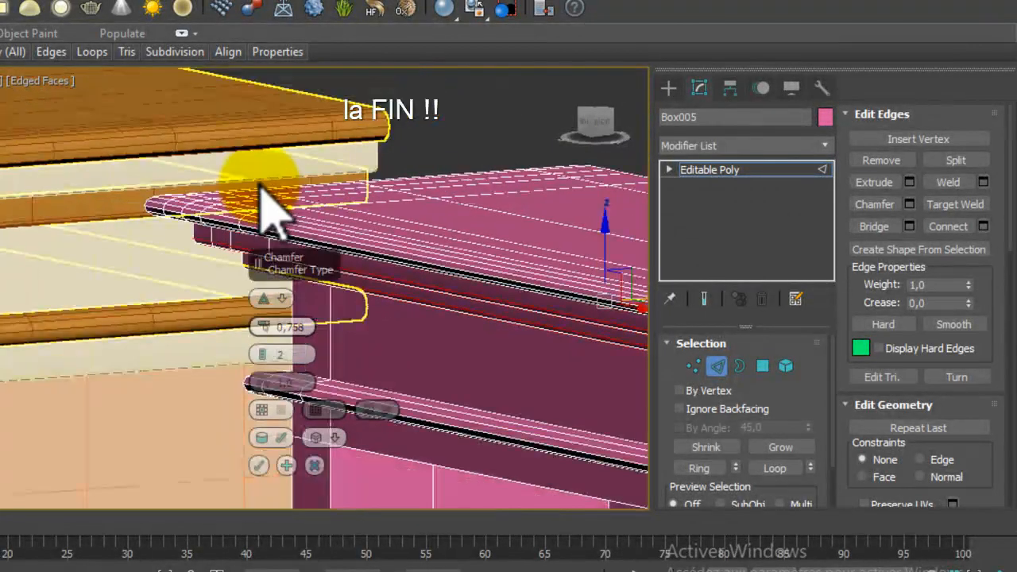
scroll(396, 159, "down", 6)
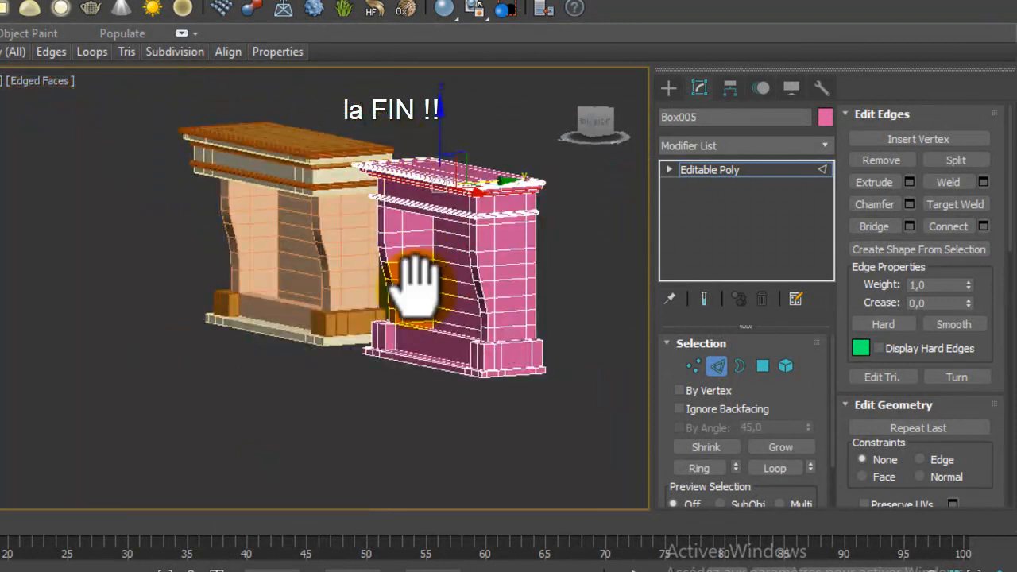
middle_click_drag(429, 288, 313, 311)
middle_click_drag(358, 265, 400, 245)
middle_click_drag(294, 262, 376, 270)
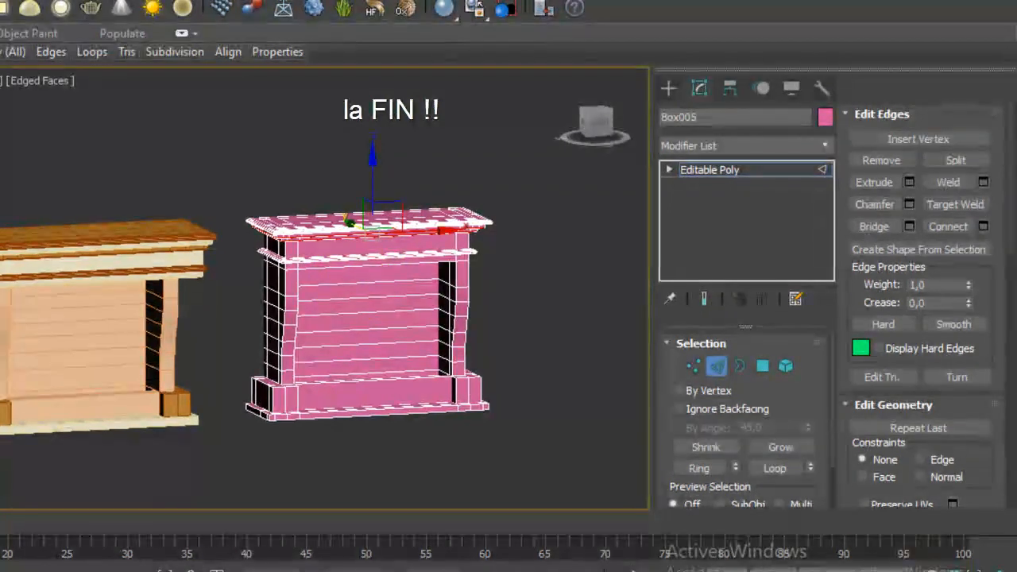